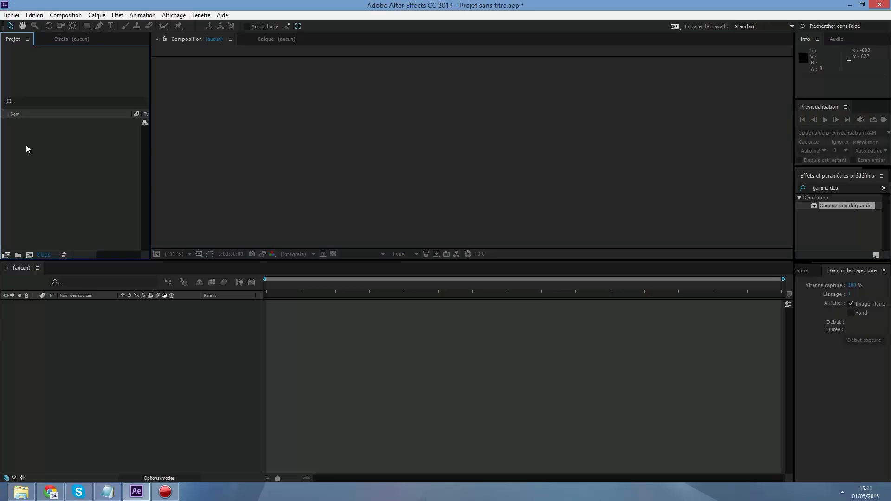
Create a new composition with the HDTV 1080 29,97 preset and a duration of 0;00;10;00.
right_click(26, 145)
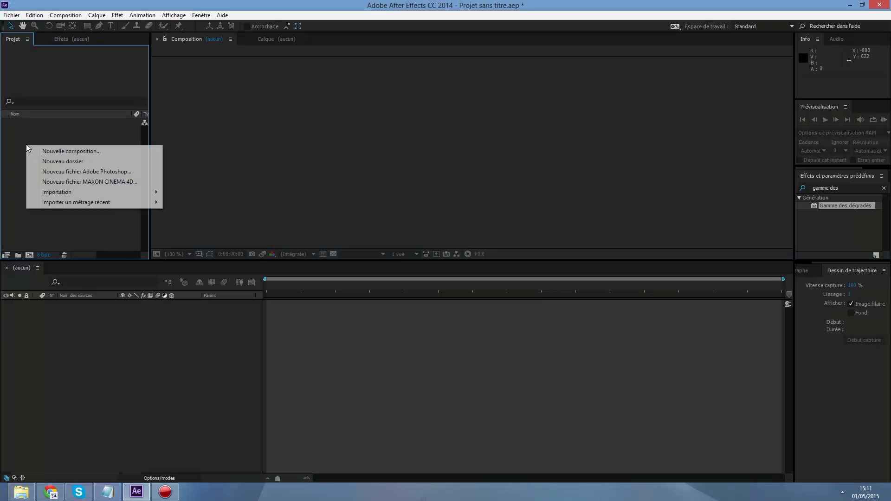
left_click(58, 154)
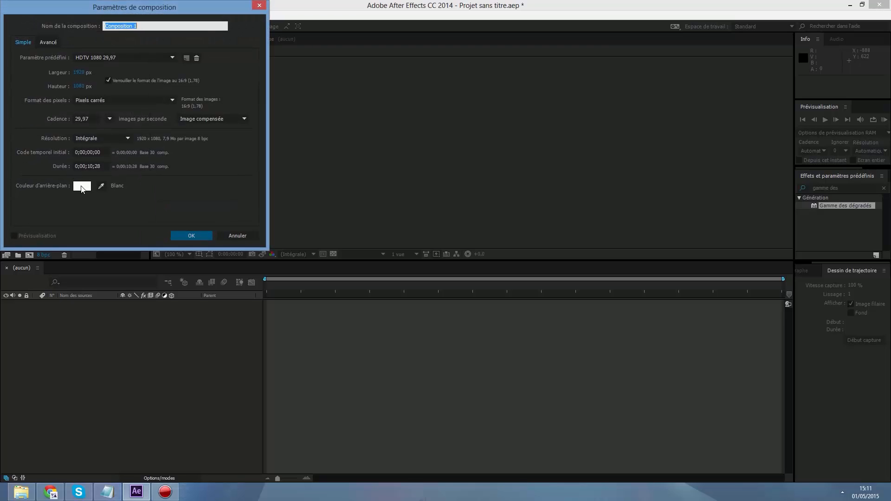
left_click(105, 165)
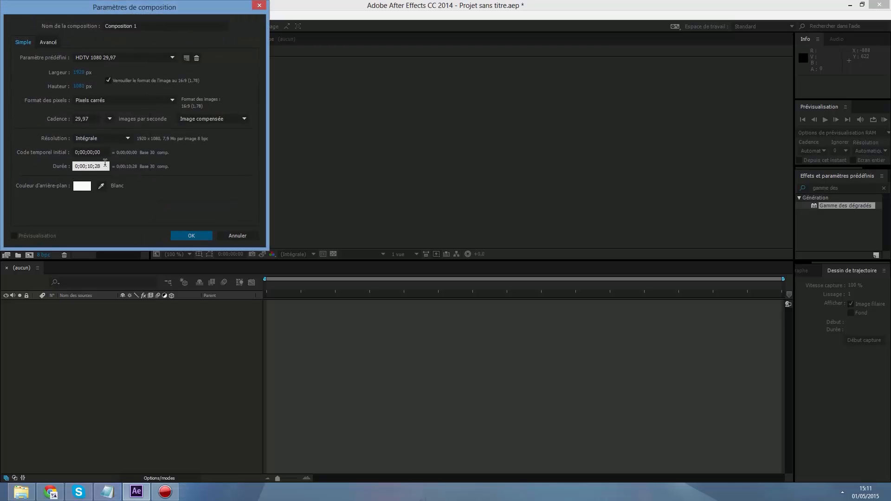
key("BackSpace")
key("BackSpace")
type("00")
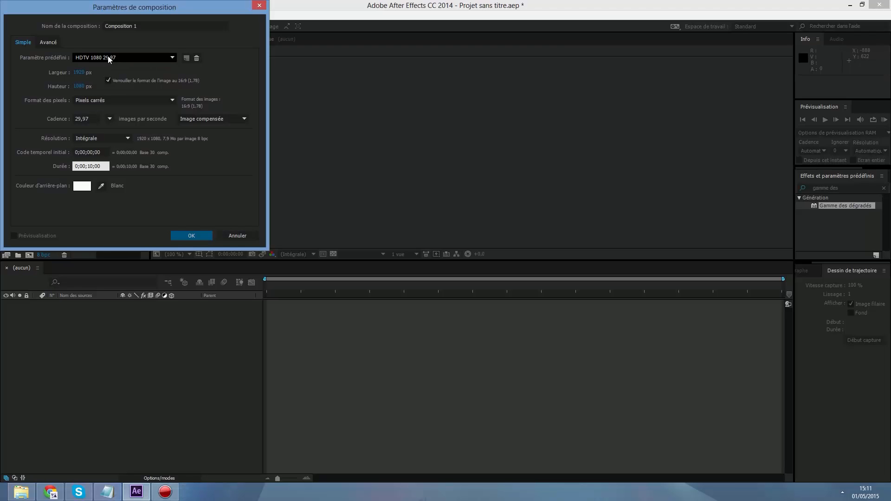
left_click(196, 236)
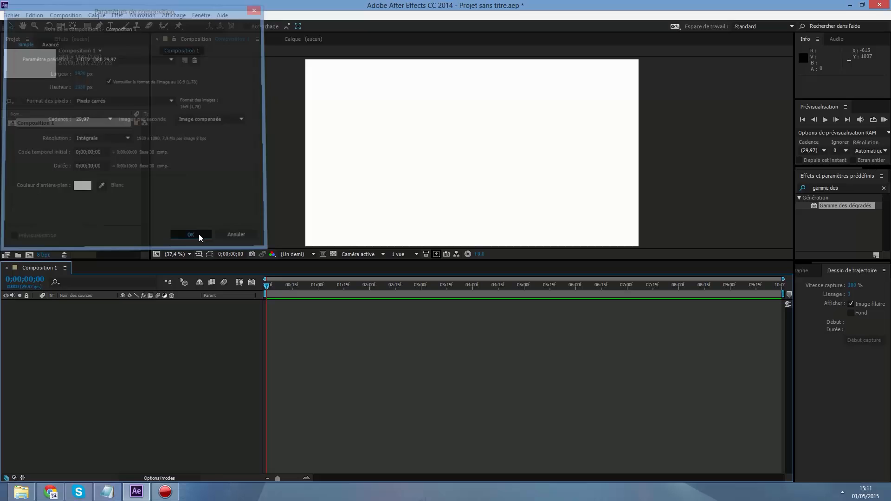
Create a white solid layer named bg at the composition's size.
right_click(124, 319)
mouse_move(154, 325)
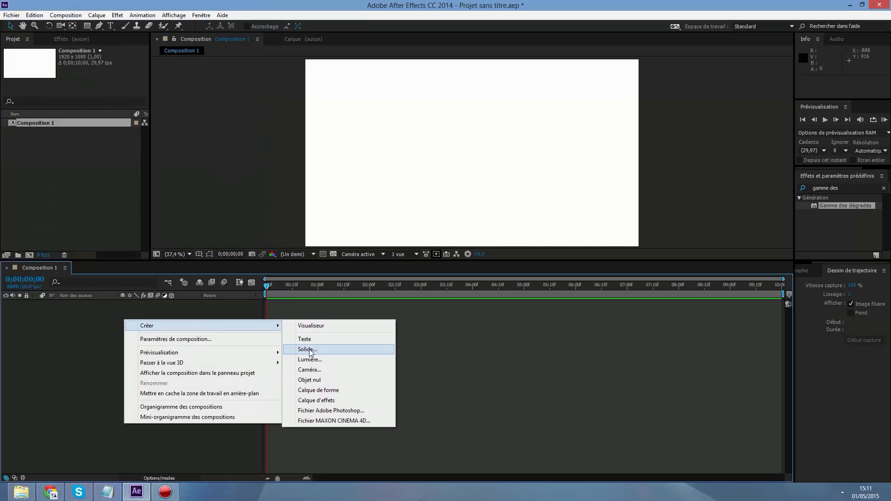
left_click(307, 350)
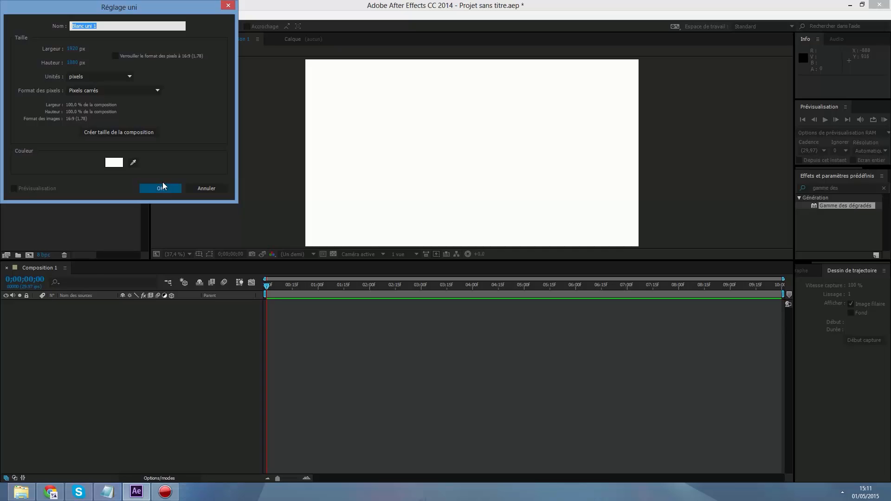
type("btg")
left_click(164, 187)
right_click(94, 301)
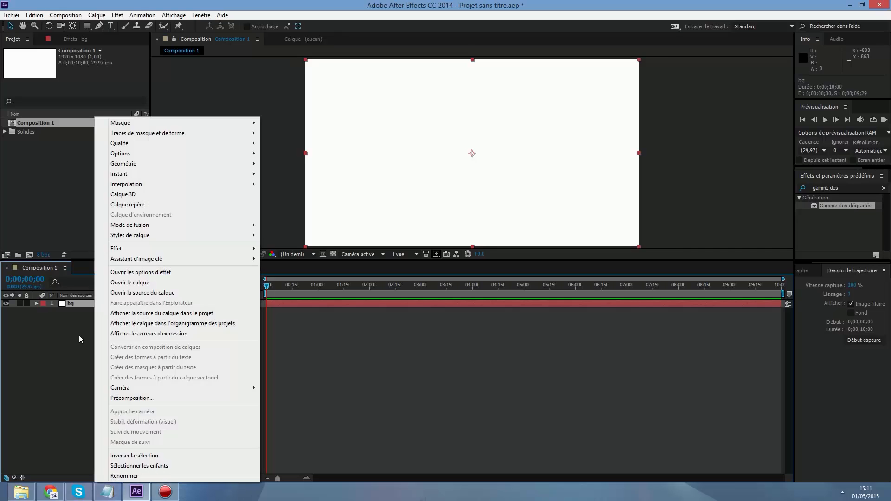
left_click(79, 332)
Apply the Gamme des dégradés effect to the bg layer and set its type to Radial.
left_click(86, 304)
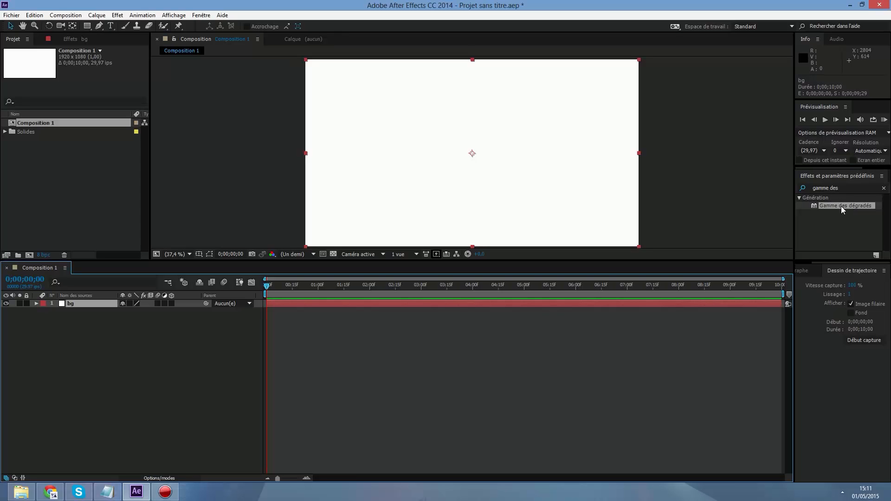
left_click_drag(841, 206, 73, 305)
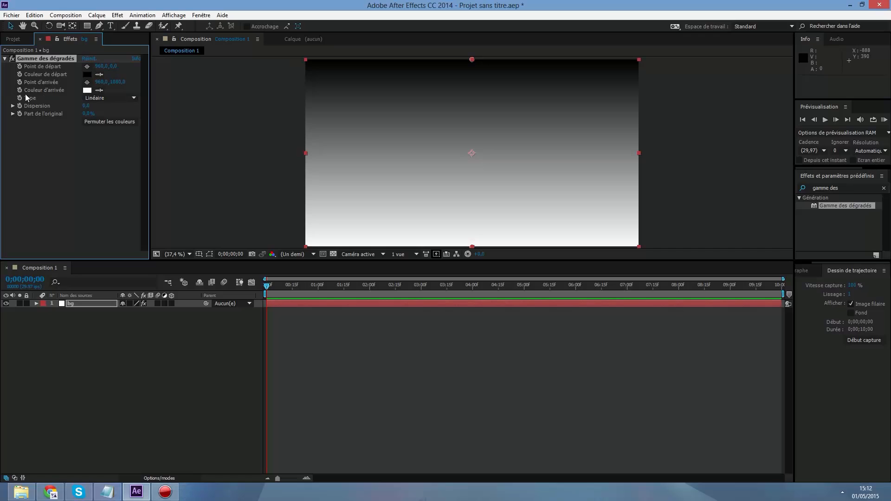
left_click(101, 97)
left_click(105, 118)
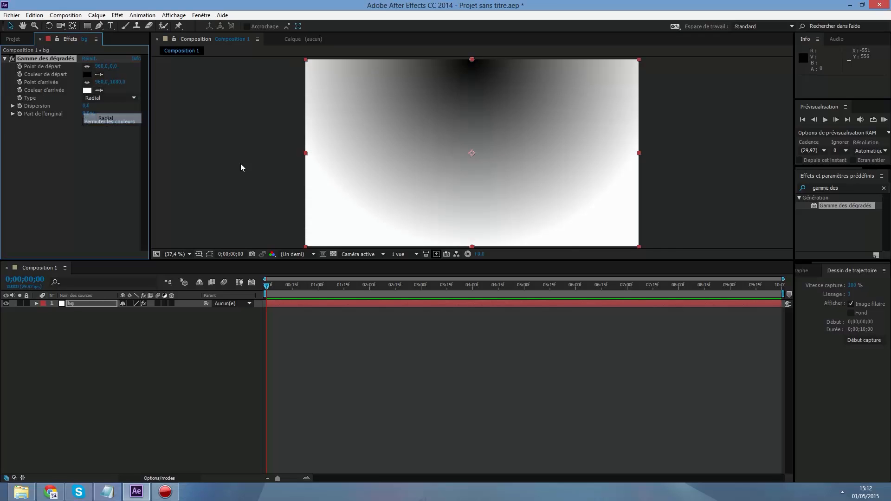
Set the gradient's start colour to dark orange and its end colour to black.
left_click(87, 74)
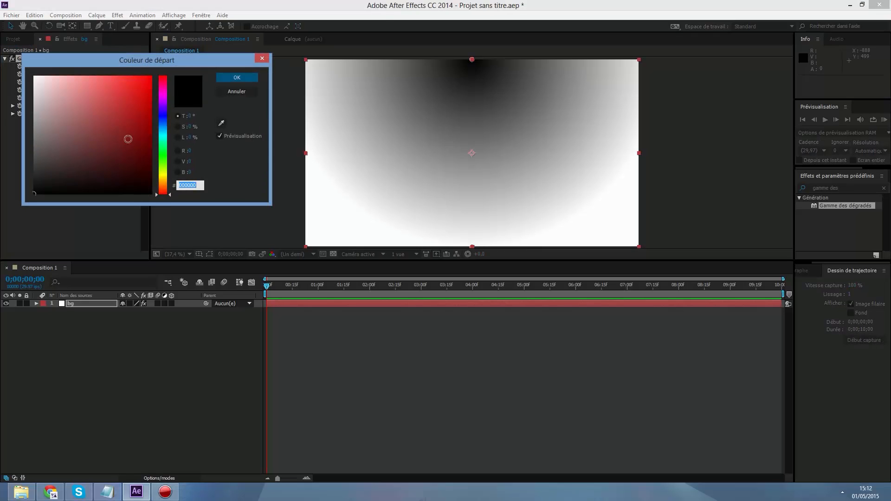
left_click_drag(164, 187, 165, 186)
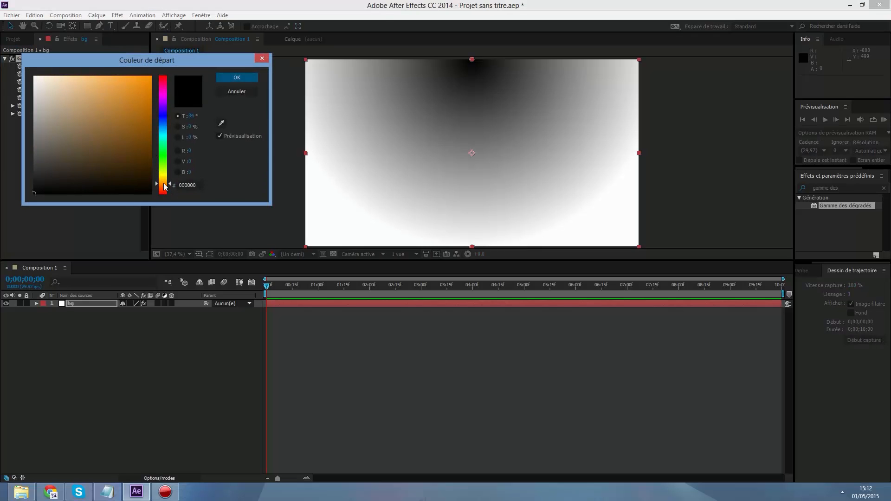
left_click_drag(139, 98, 184, 97)
left_click(237, 77)
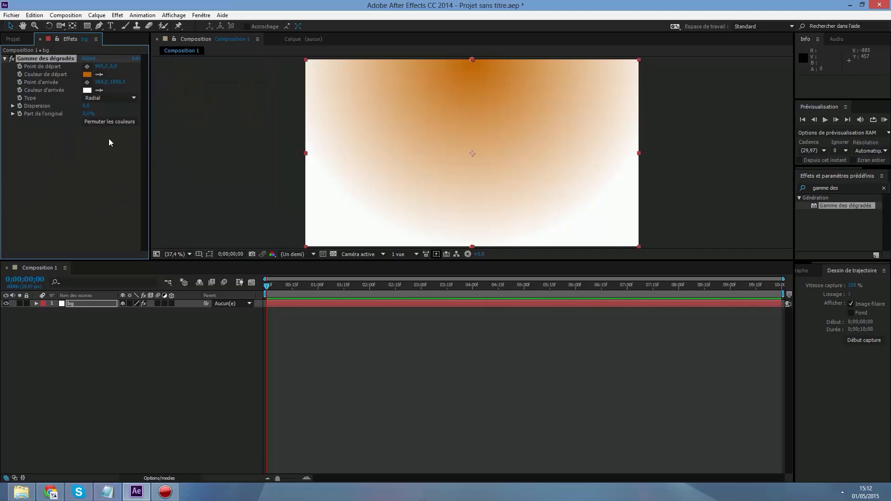
left_click(87, 91)
left_click_drag(137, 109, 33, 195)
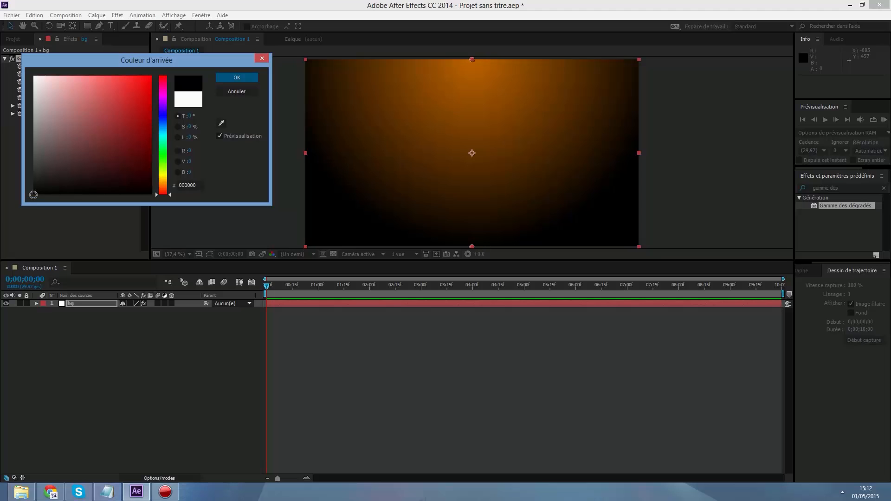
left_click(243, 79)
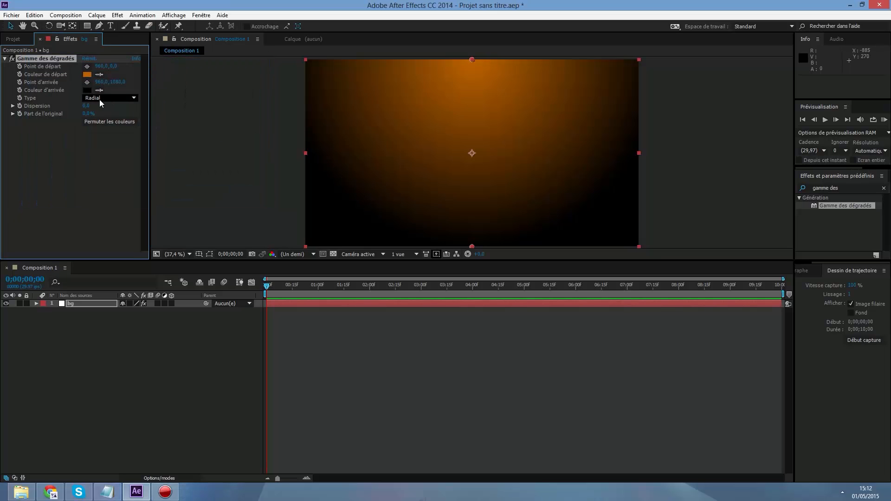
Set the gradient's Dispersion to about 205, Part de l'original to 5 %, start point X to 958 and end point to 979, 1165.
left_click_drag(86, 105, 849, 73)
mouse_move(87, 114)
left_mouse_down()
mouse_move(107, 112)
mouse_move(91, 115)
left_mouse_up()
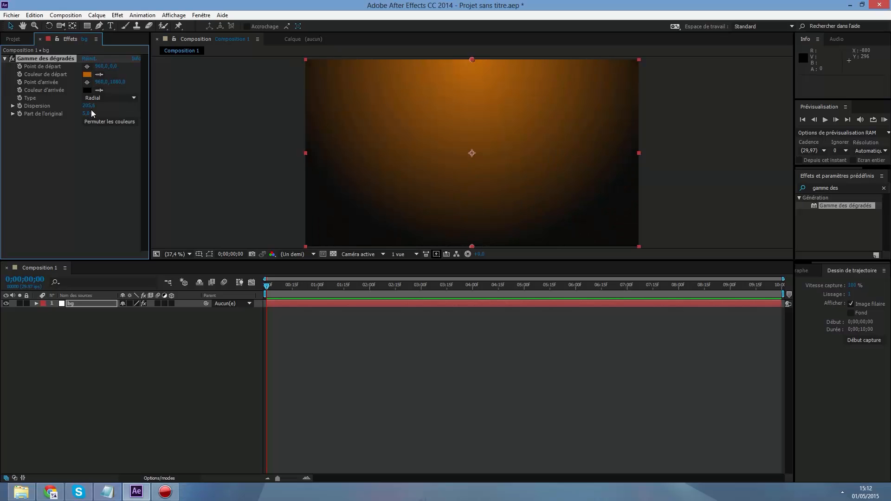
left_click_drag(98, 66, 133, 104)
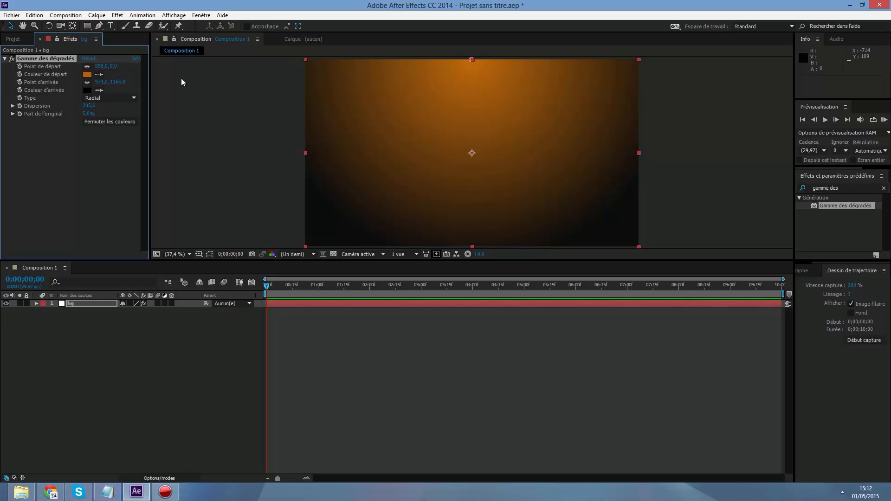
left_click(76, 332)
right_click(69, 322)
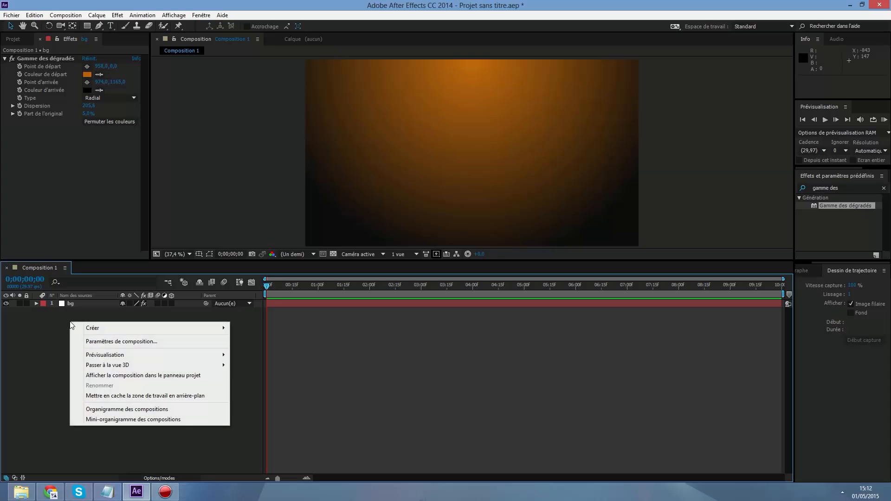
left_click(57, 347)
Switch to File Explorer and open the Textures folder in the image library under Divers, Utilitaires, PACK photoshop.
left_click(21, 493)
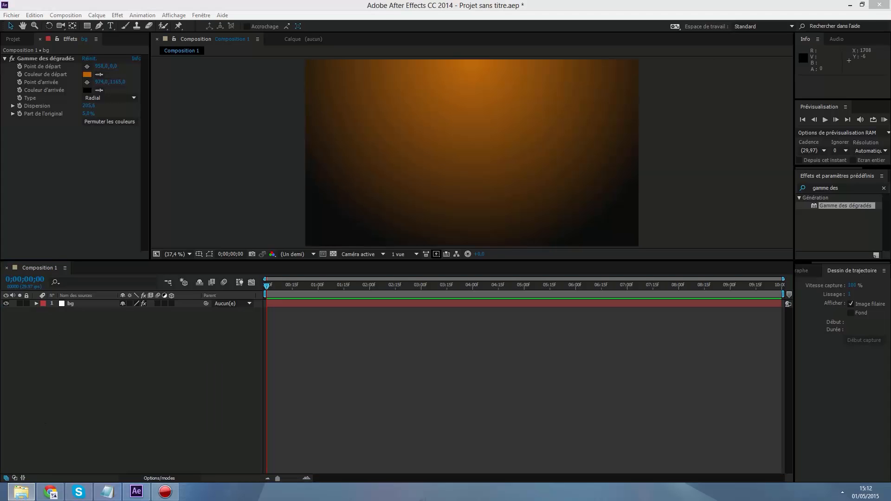
left_click_drag(890, 14, 512, 134)
left_click(334, 197)
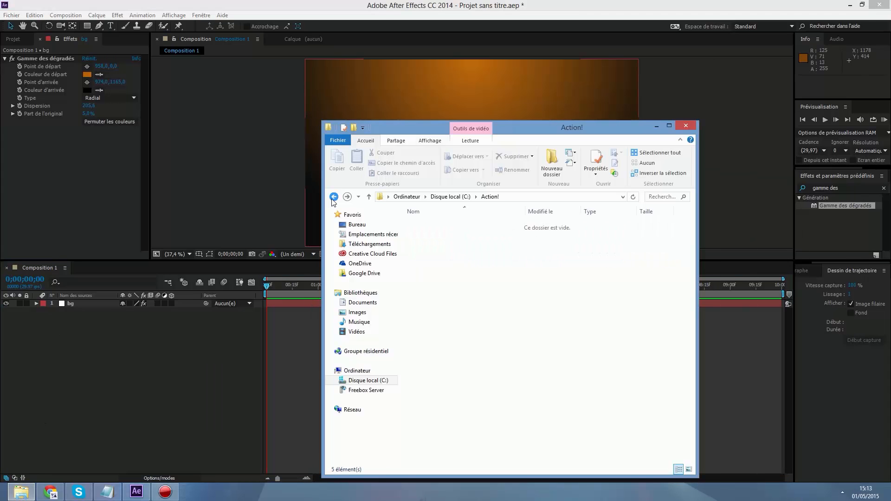
left_click(334, 197)
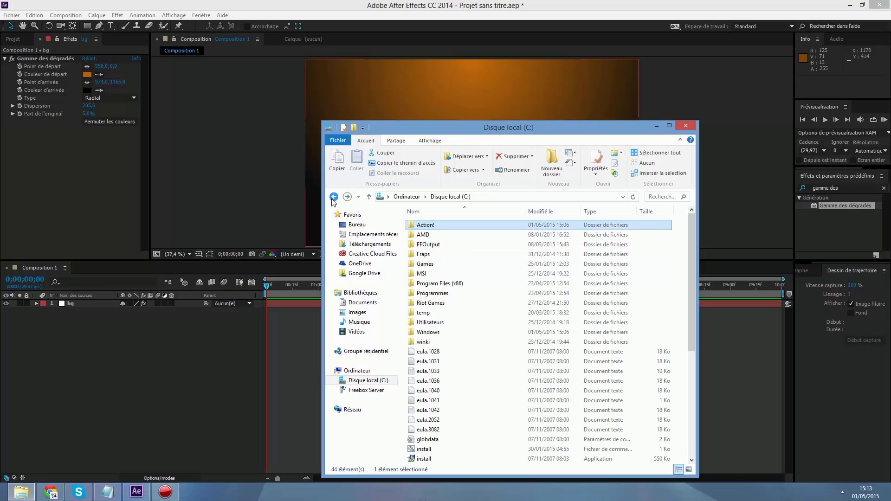
left_click(367, 304)
left_click(360, 312)
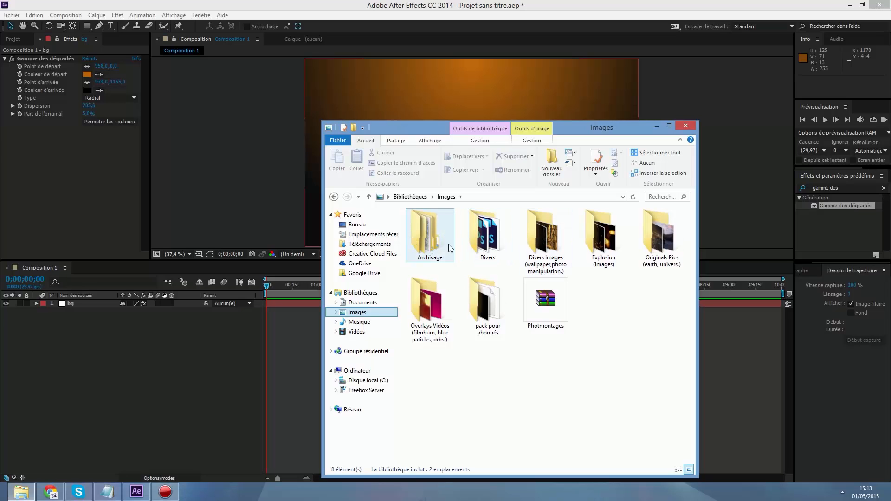
double_click(486, 248)
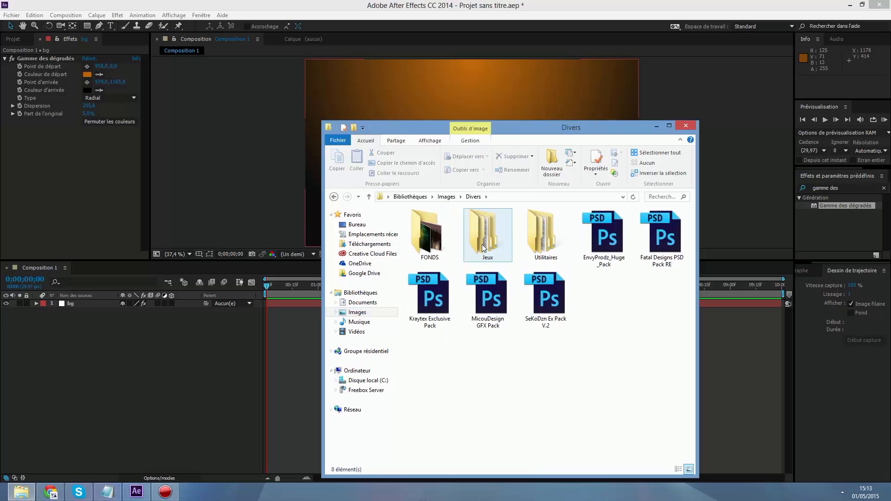
double_click(545, 234)
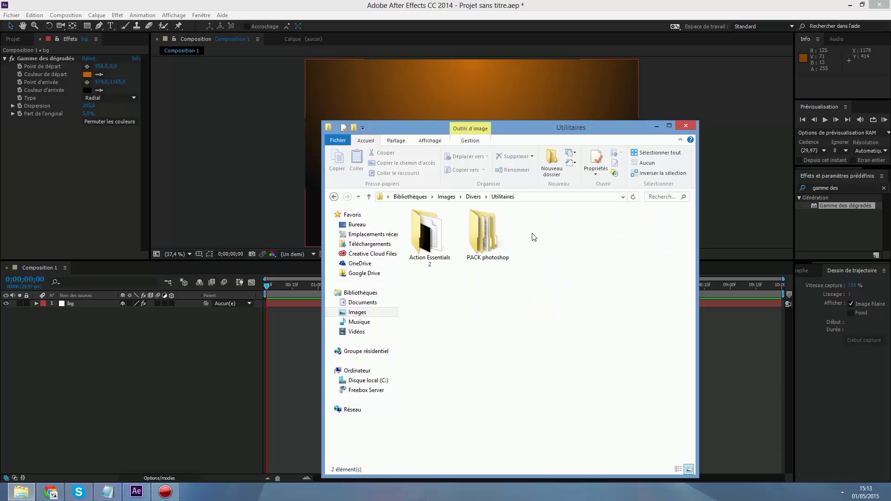
double_click(485, 233)
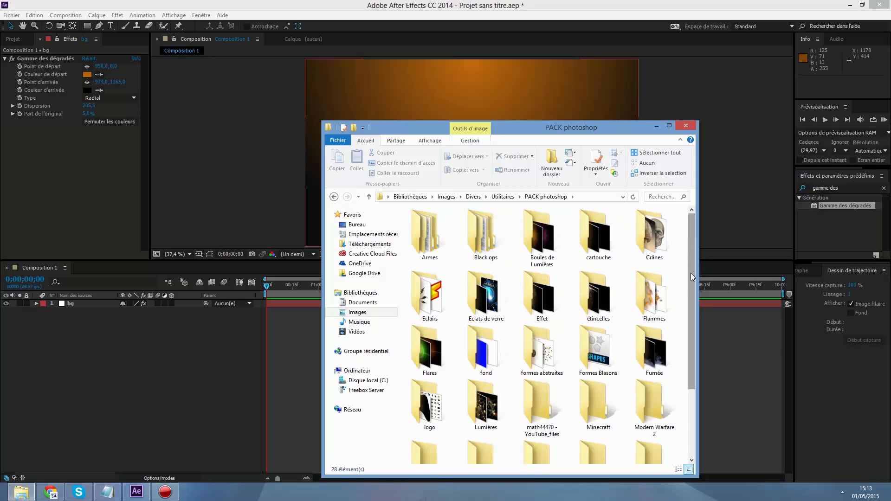
left_click_drag(692, 281, 691, 362)
double_click(538, 434)
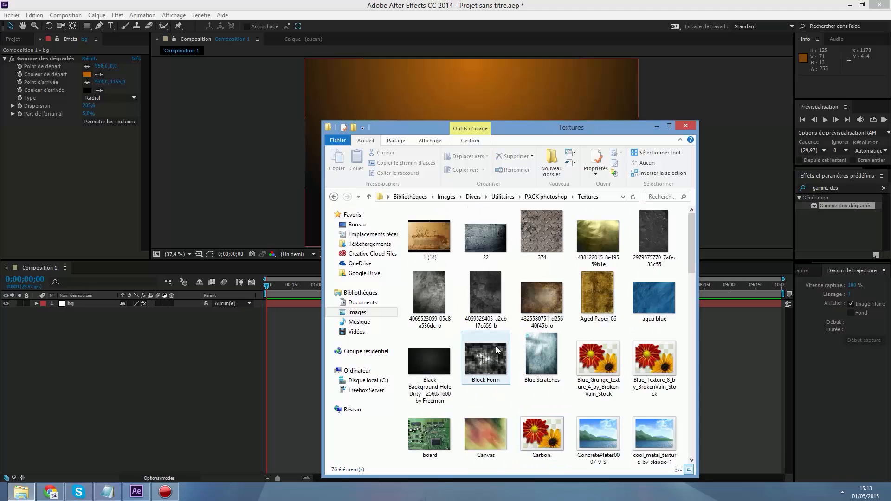
Import the texture image 22 into the After Effects project and place it above the bg layer in Composition 1.
left_click(486, 249)
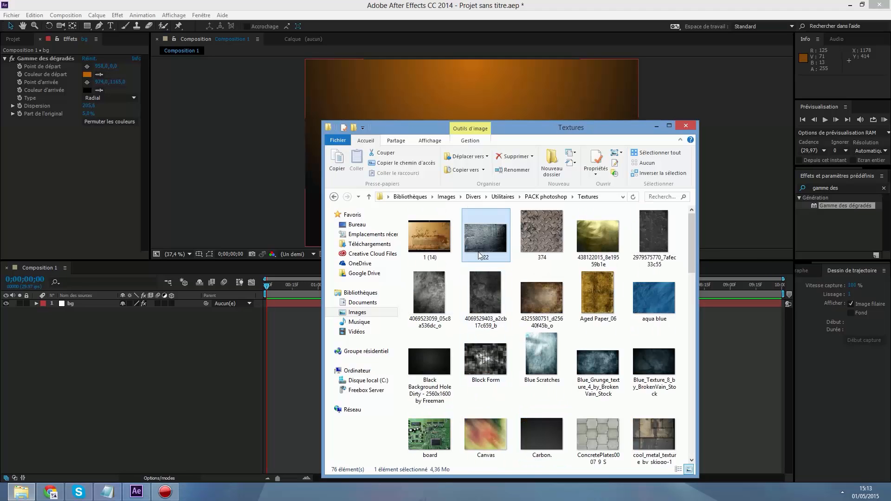
scroll(607, 352, "down", 10)
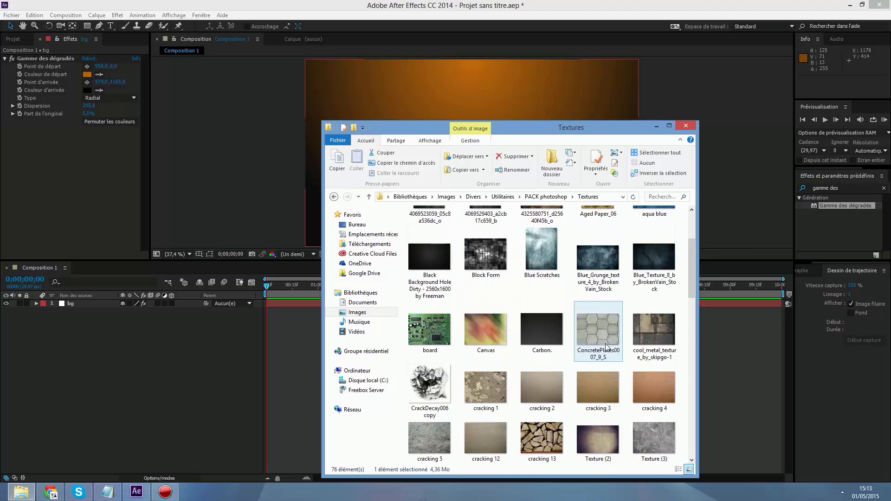
scroll(542, 356, "up", 10)
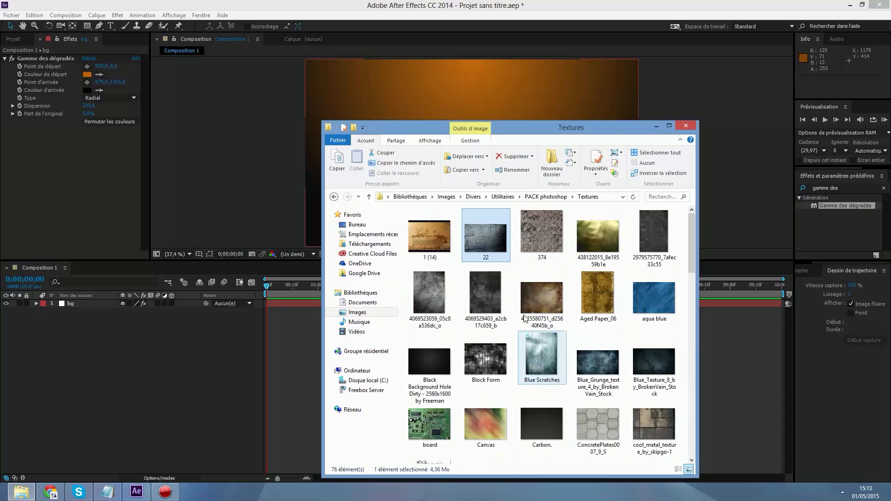
left_click_drag(483, 247, 90, 364)
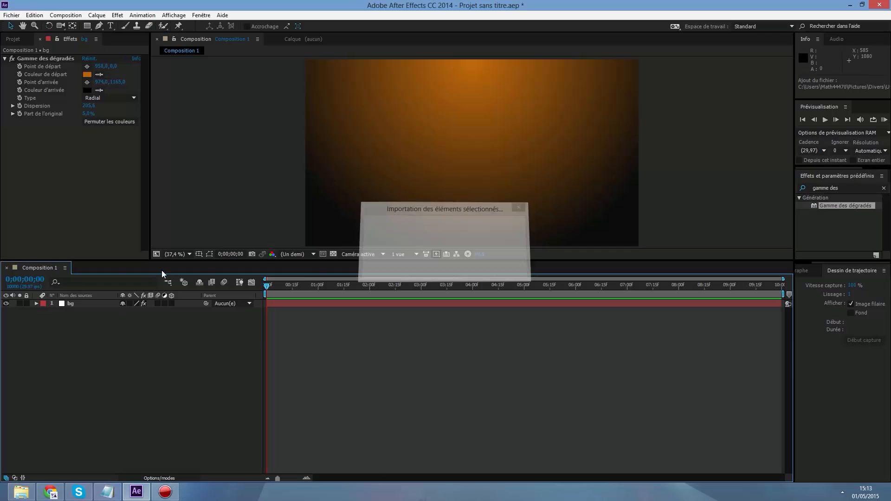
left_click(35, 151)
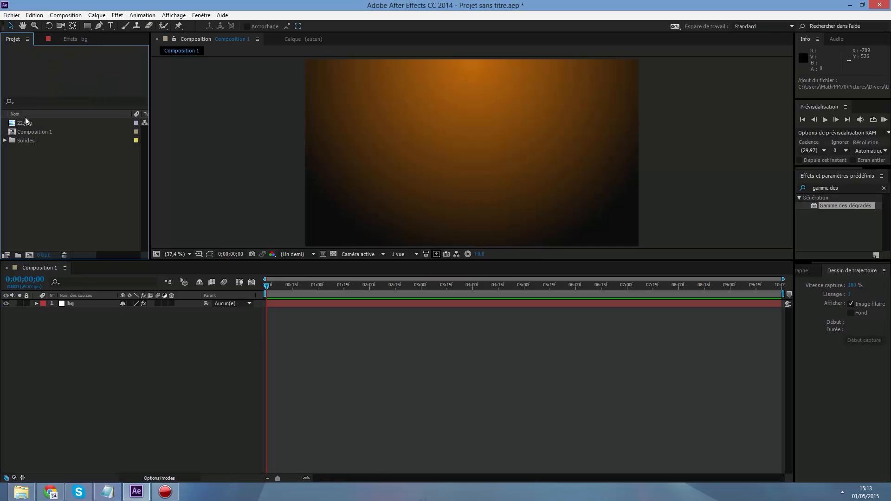
left_click_drag(25, 124, 71, 300)
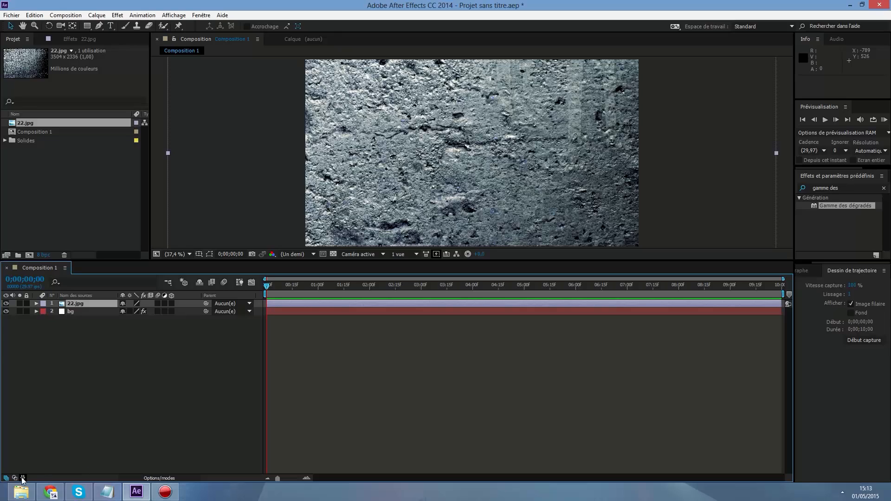
Show the blending mode columns in the timeline and set the 22.jpg layer's mode to Addition.
left_click(159, 478)
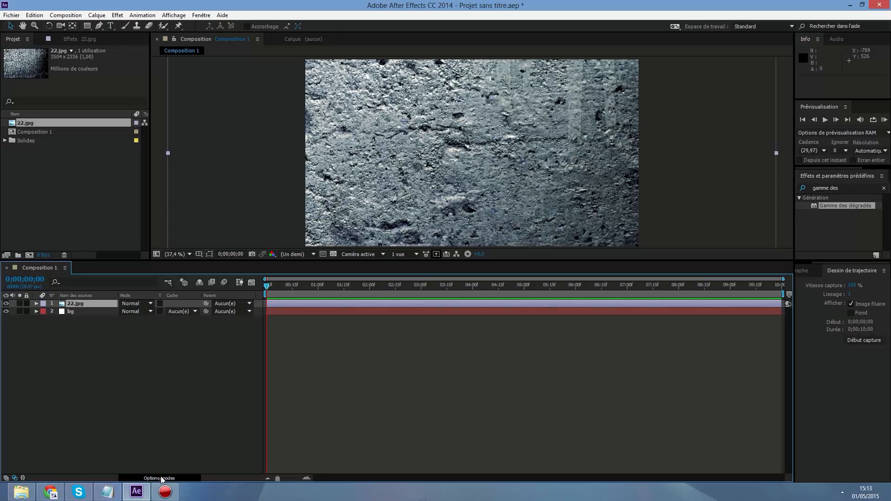
left_click(149, 305)
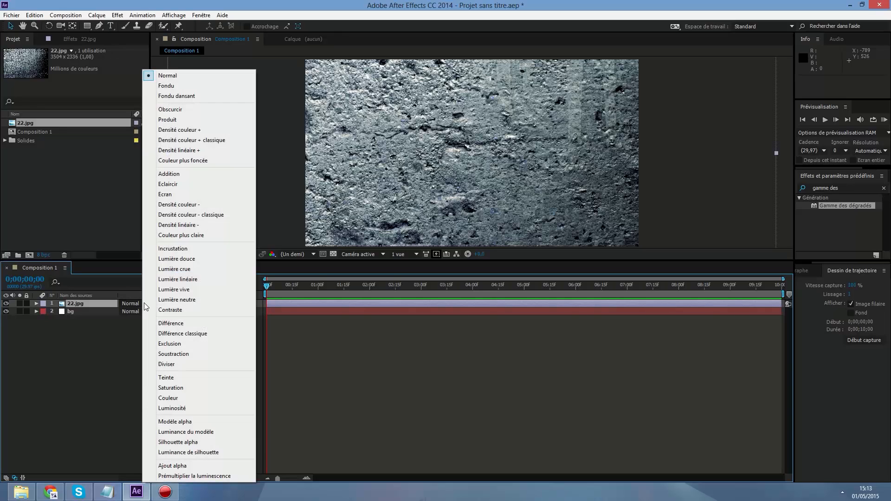
left_click(173, 177)
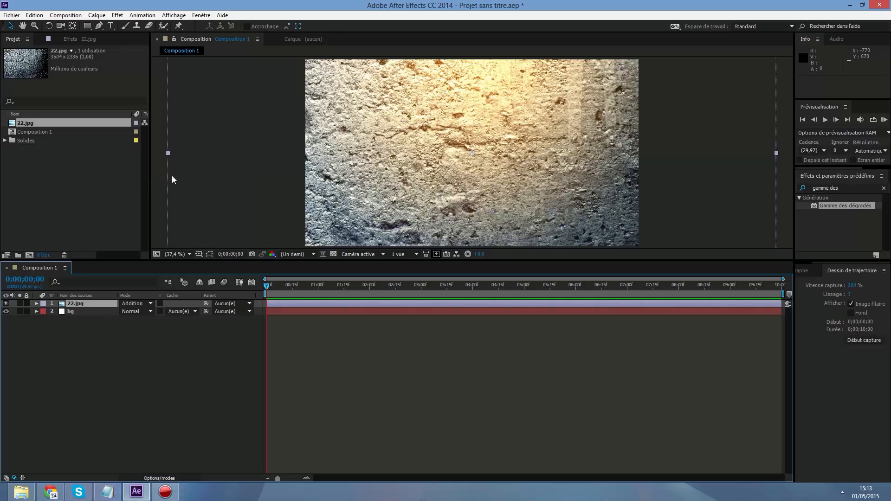
Lower the 22.jpg layer's Opacité to 5 % in its Transformer properties.
left_click(35, 304)
left_click(43, 311)
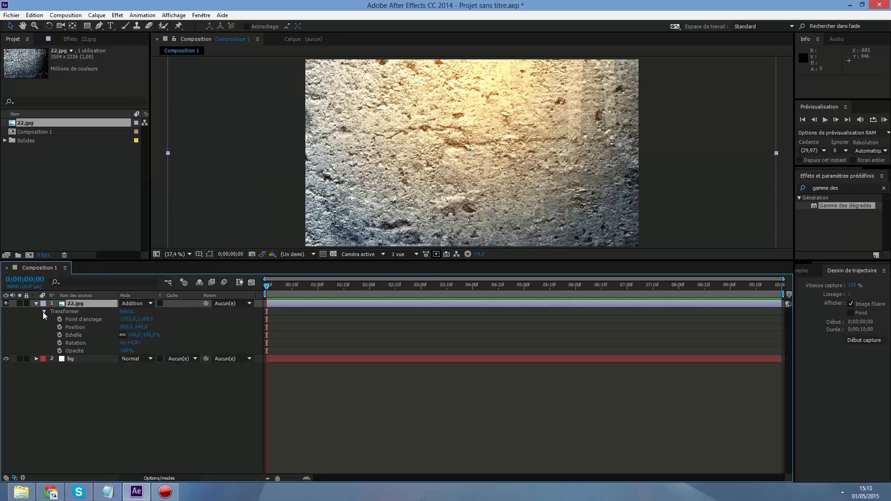
left_click_drag(127, 351, 82, 352)
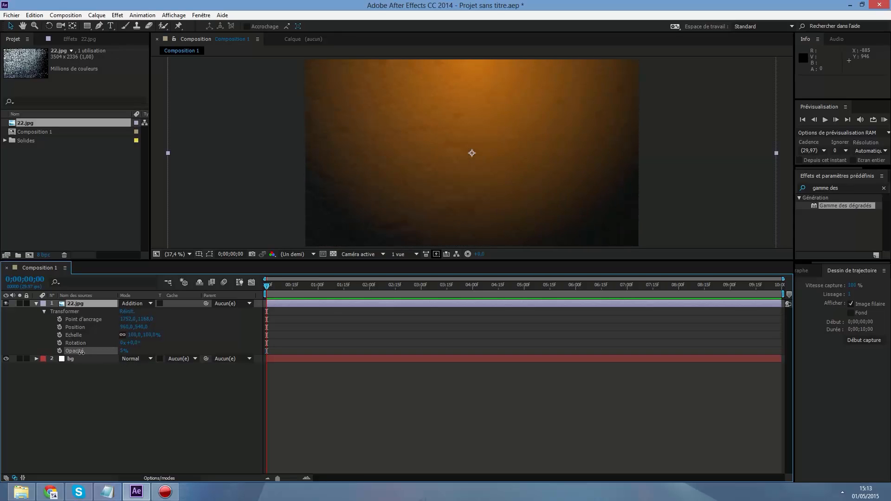
left_click_drag(75, 378, 76, 376)
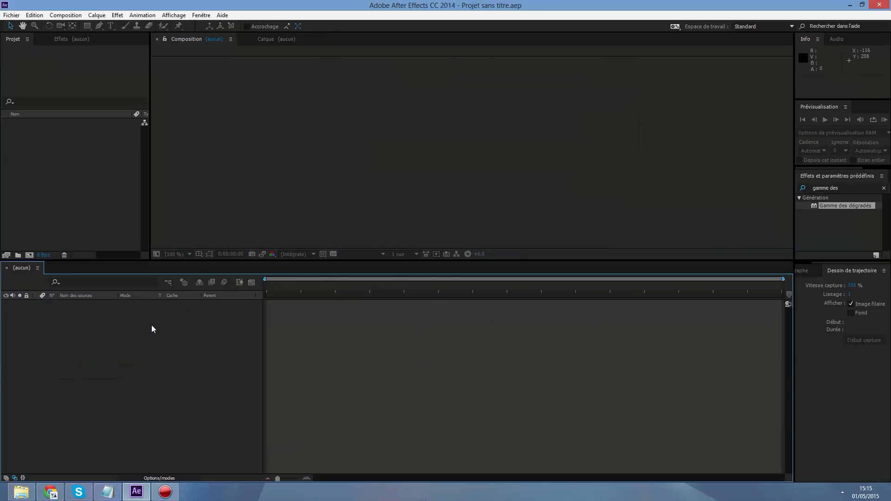
Create a new HDTV 1080 29,97 composition named Composition 1, 1920 x 1080 px and 10 seconds long.
right_click(73, 166)
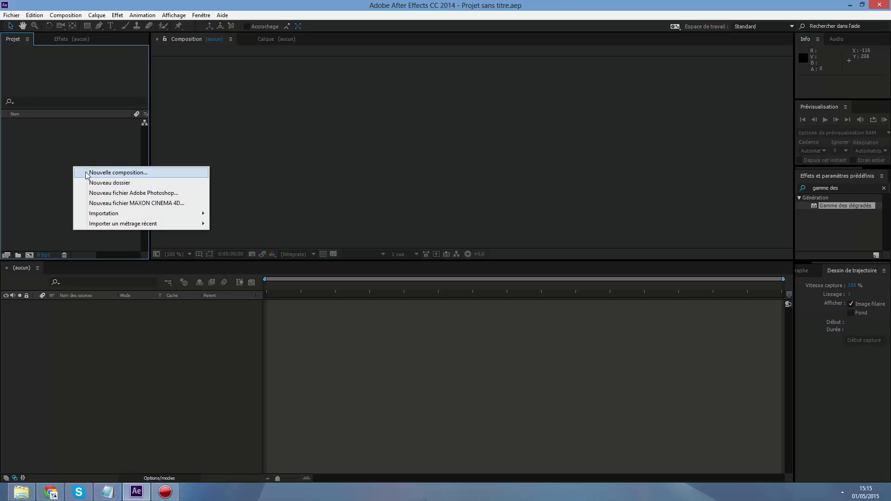
left_click(86, 172)
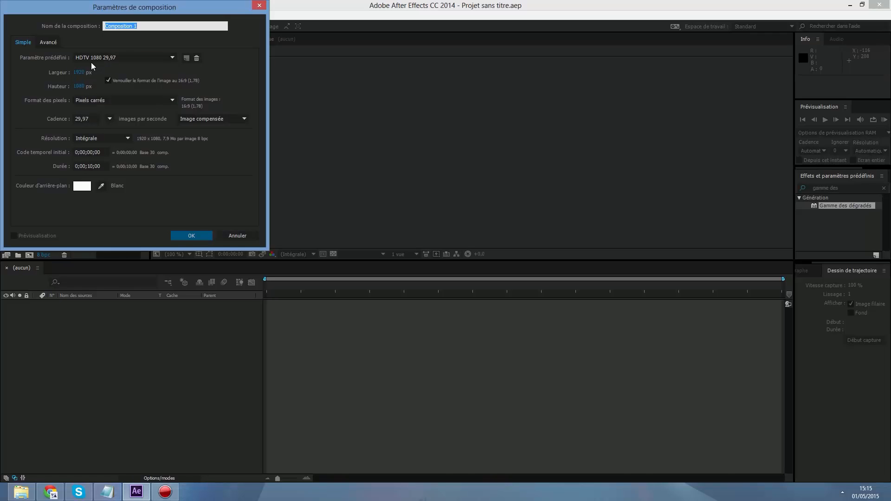
left_click(180, 234)
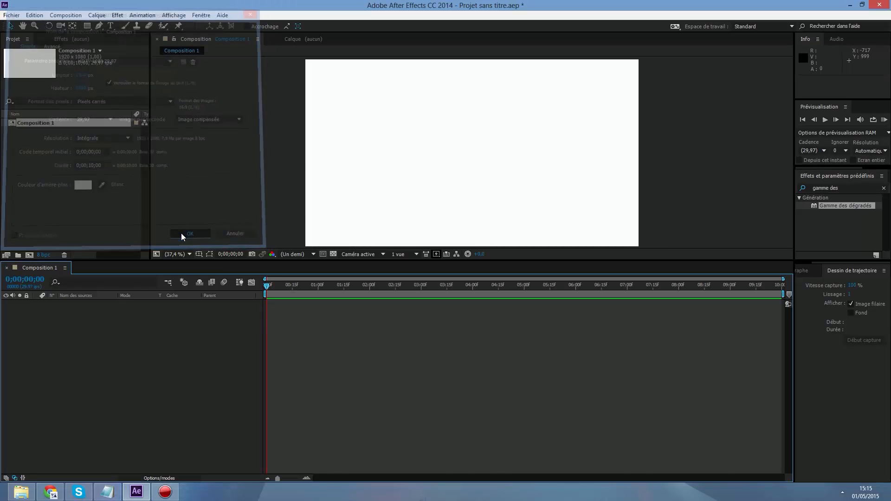
Add a new white solid layer at composition size to Composition 1.
right_click(130, 324)
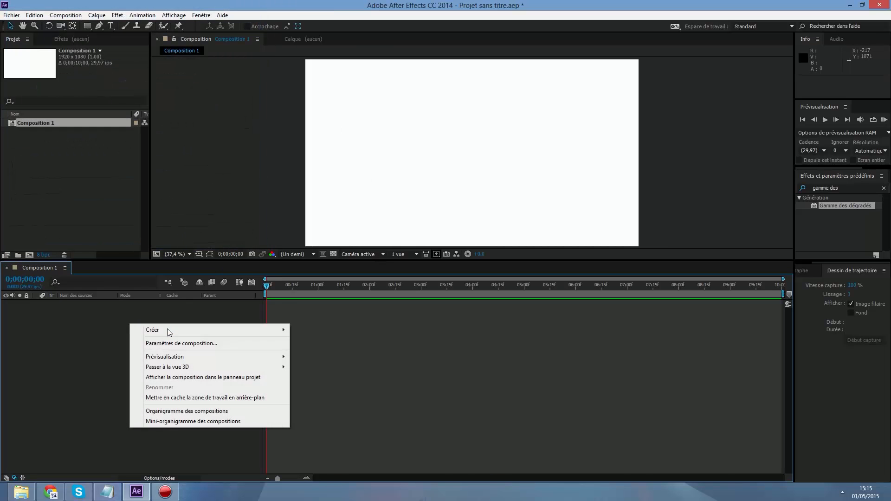
mouse_move(170, 332)
left_click(313, 354)
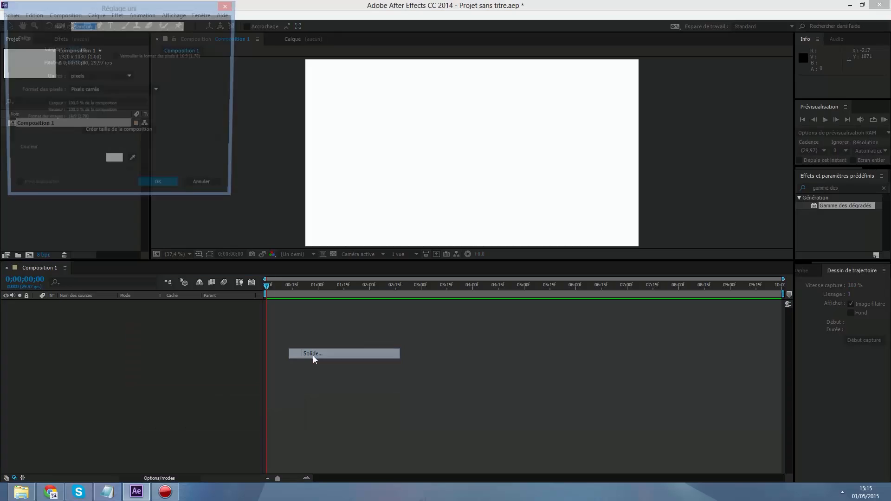
left_click(156, 189)
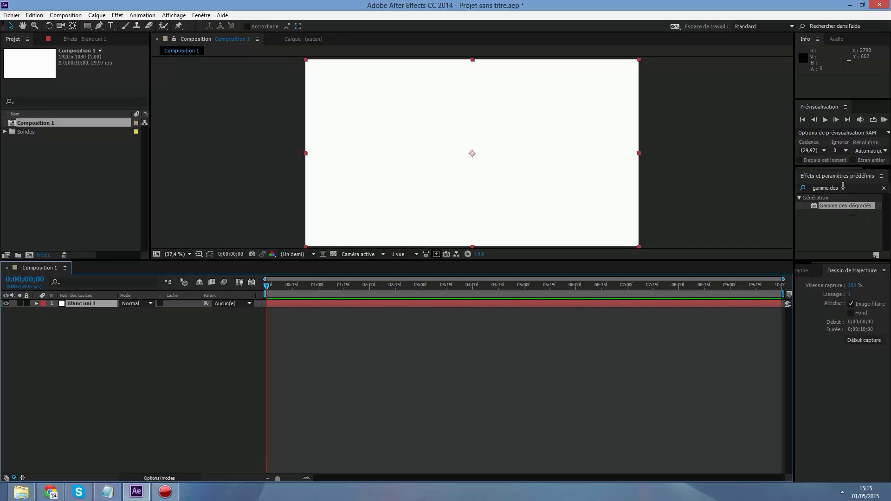
Apply the Gamme des dégradés effect to the white solid and set its type to Radial.
left_click_drag(838, 206, 90, 304)
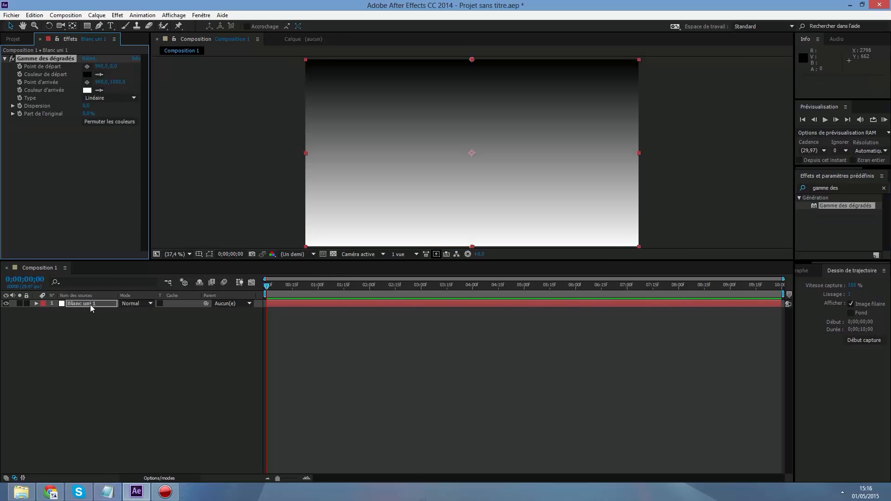
left_click(103, 96)
left_click(104, 119)
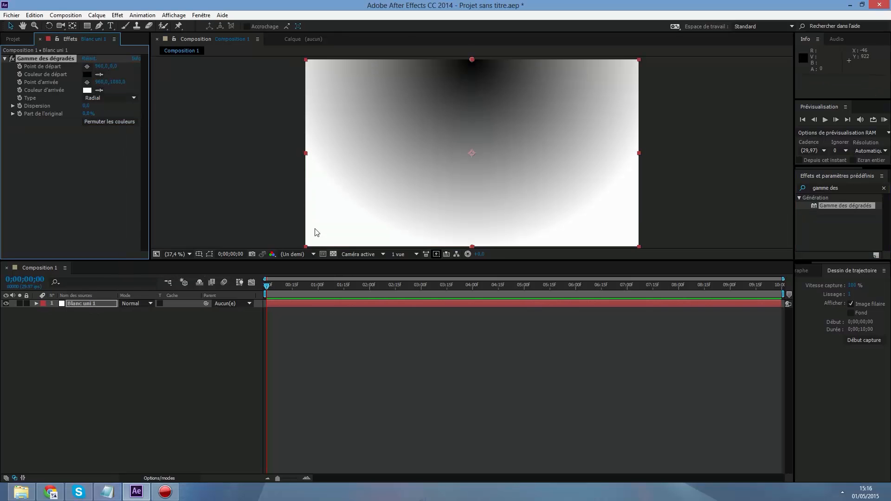
Set the gradient's start colour to dark orange.
left_click(87, 74)
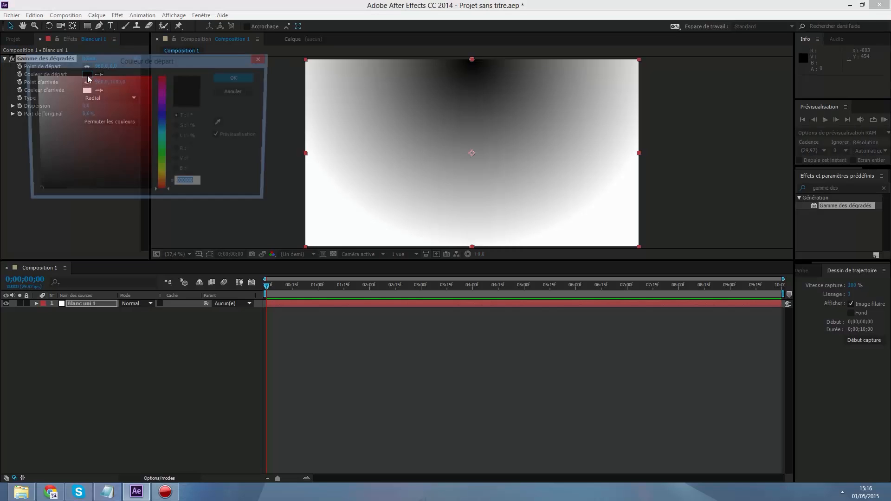
left_click_drag(161, 184, 161, 189)
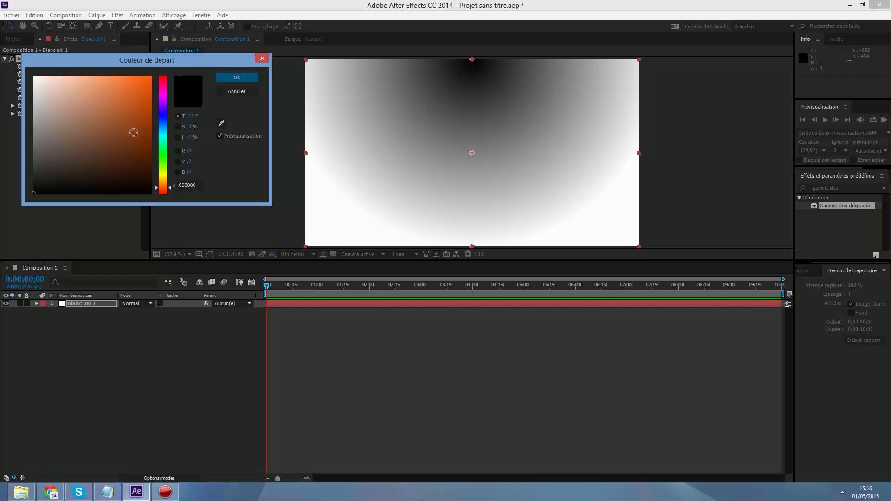
mouse_move(133, 133)
left_mouse_down()
mouse_move(135, 94)
mouse_move(146, 118)
mouse_move(155, 101)
left_mouse_up()
left_click(245, 77)
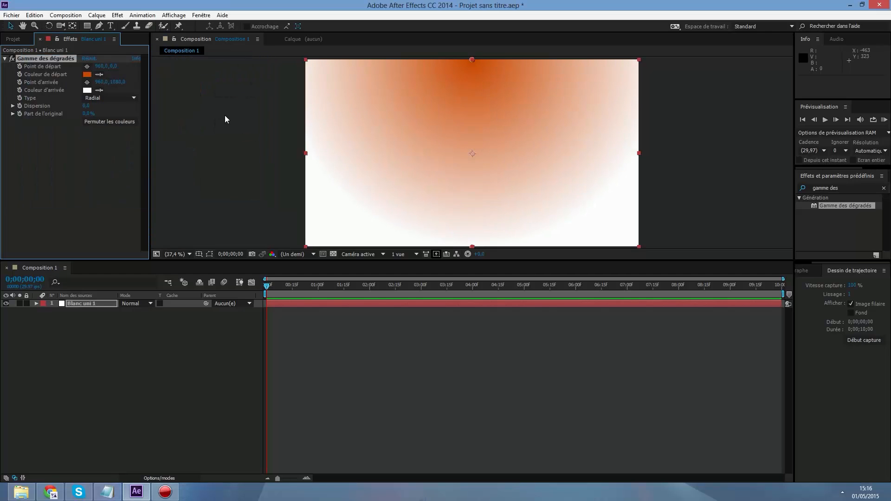
Set the gradient's end colour to pure black, 000000.
left_click(87, 90)
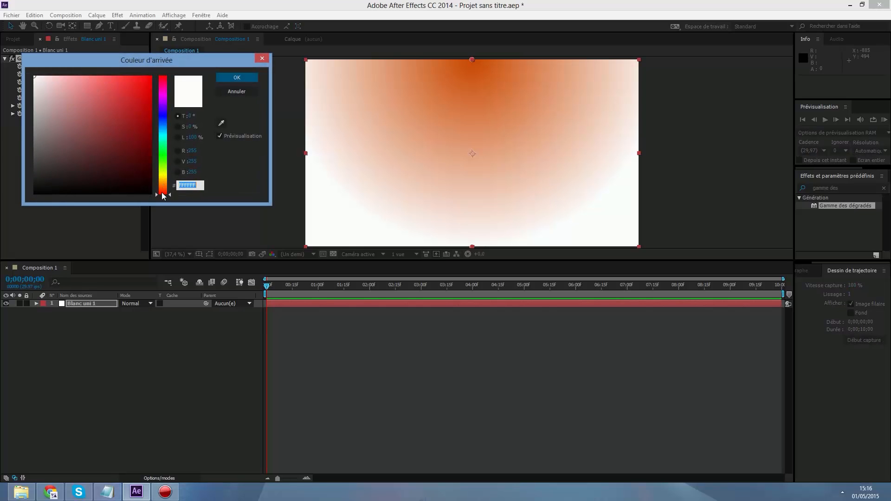
left_click_drag(93, 153, 2, 238)
left_click_drag(47, 176, 4, 199)
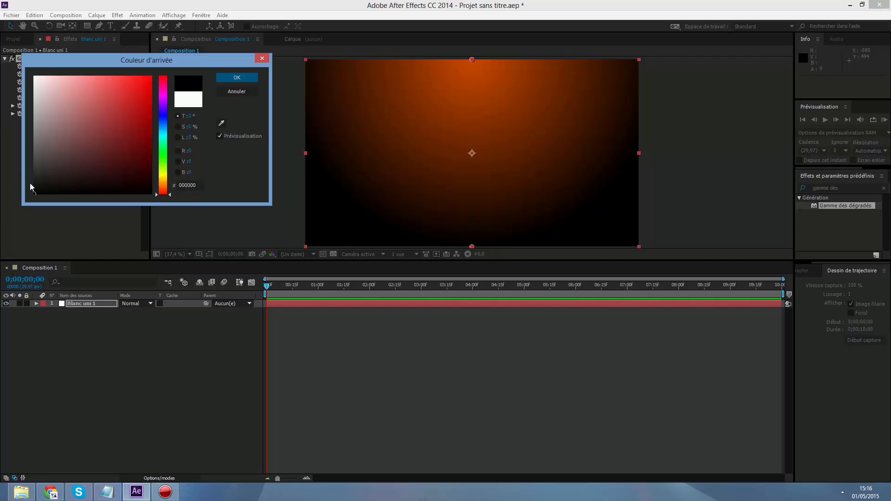
left_click(31, 184)
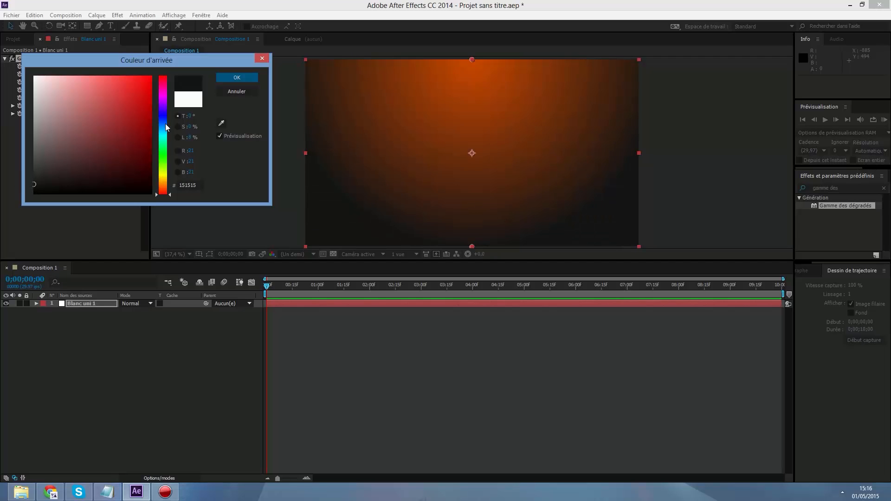
left_click(34, 193)
left_click(237, 78)
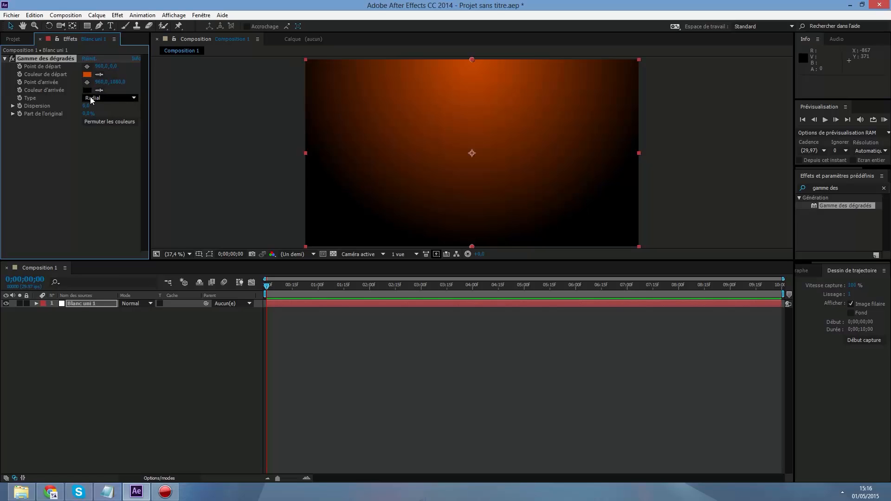
Move the gradient's end point vertically below the frame's lower edge, and collapse the effect's settings.
left_click_drag(119, 82, 198, 82)
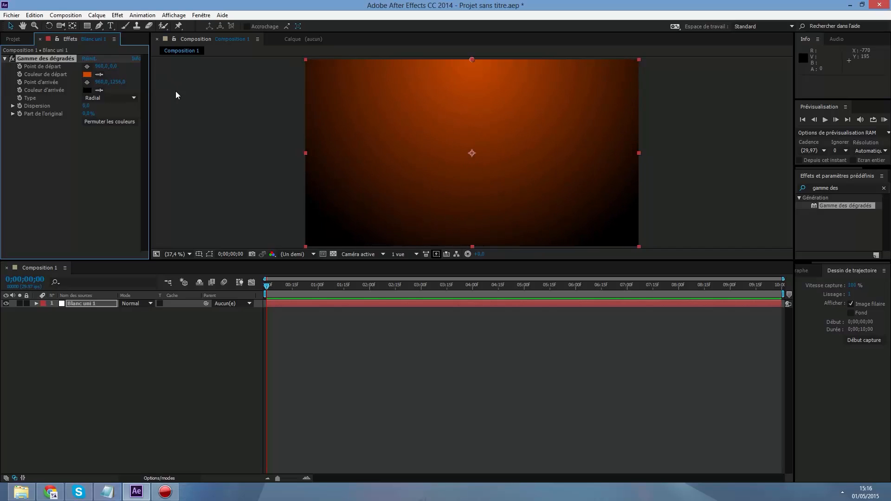
left_click(32, 140)
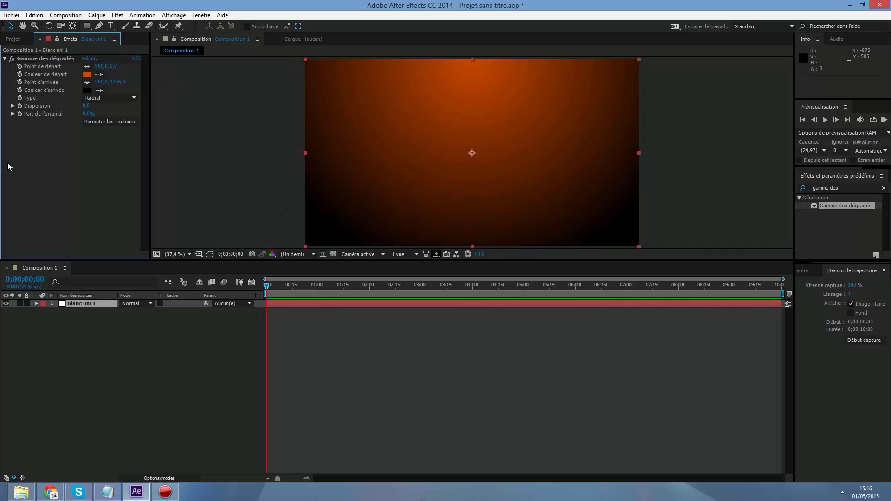
left_click(102, 121)
left_click(102, 122)
left_click(5, 59)
left_click(66, 357)
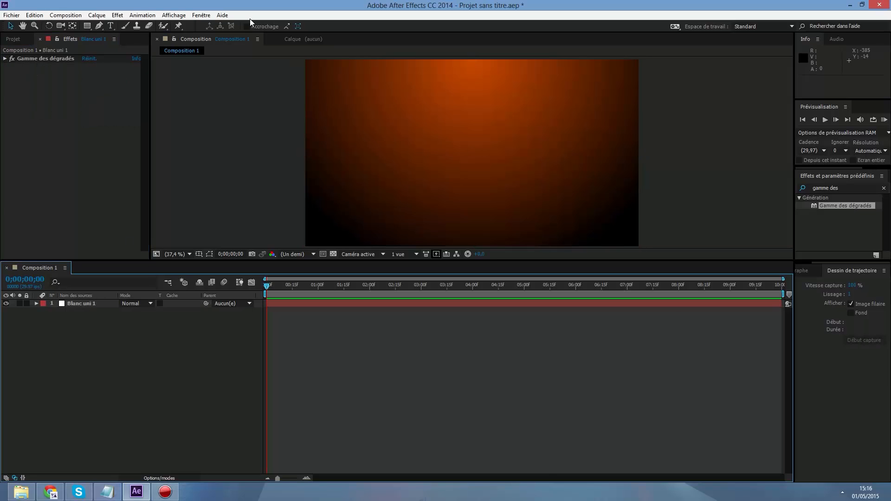
Import the Blue_Grunge_texture_4_by_BrokenVain_Stock image from the Textures folder into the project and place it above the gradient solid in Composition 1.
left_click(11, 40)
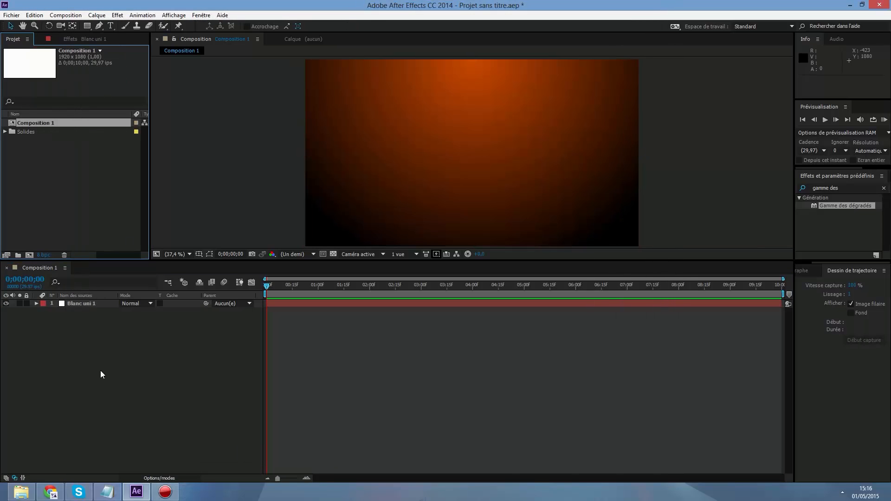
left_click(21, 492)
scroll(586, 327, "up", 3)
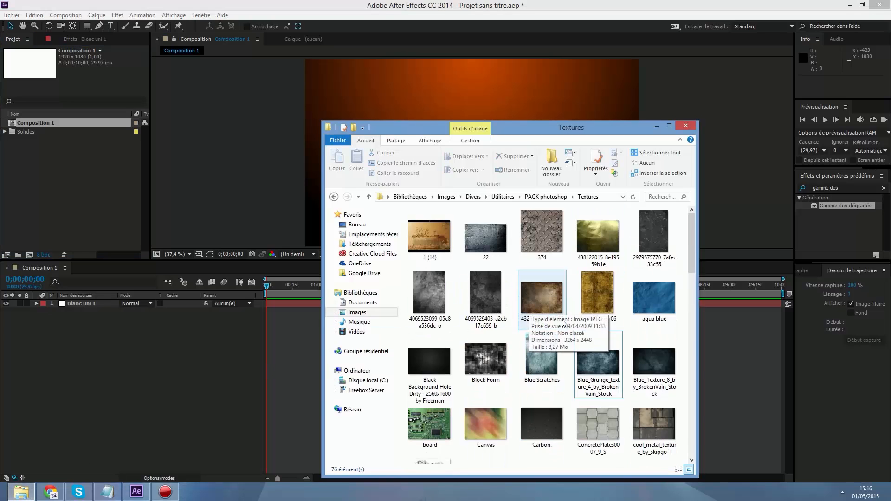
scroll(586, 327, "down", 3)
left_click_drag(598, 227, 73, 195)
left_click_drag(40, 123, 60, 305)
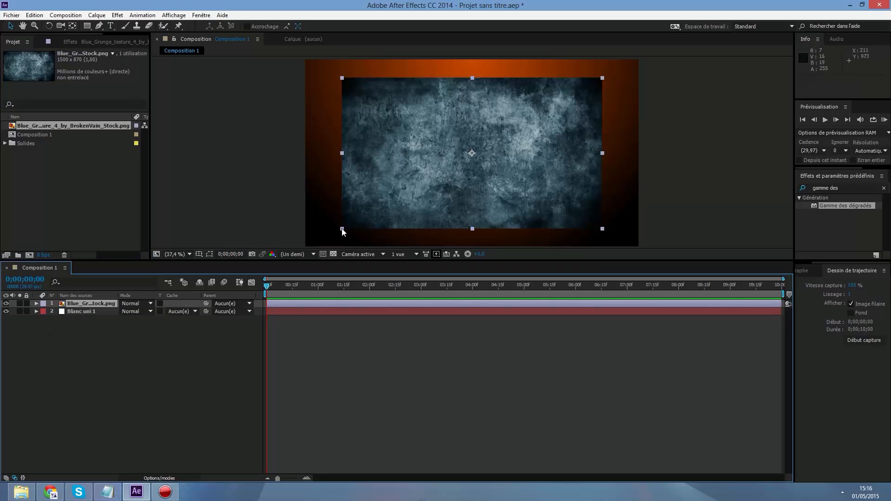
Scale the blue grunge texture up to about 133 % by 137 % to cover the whole frame.
left_click_drag(343, 228, 299, 256)
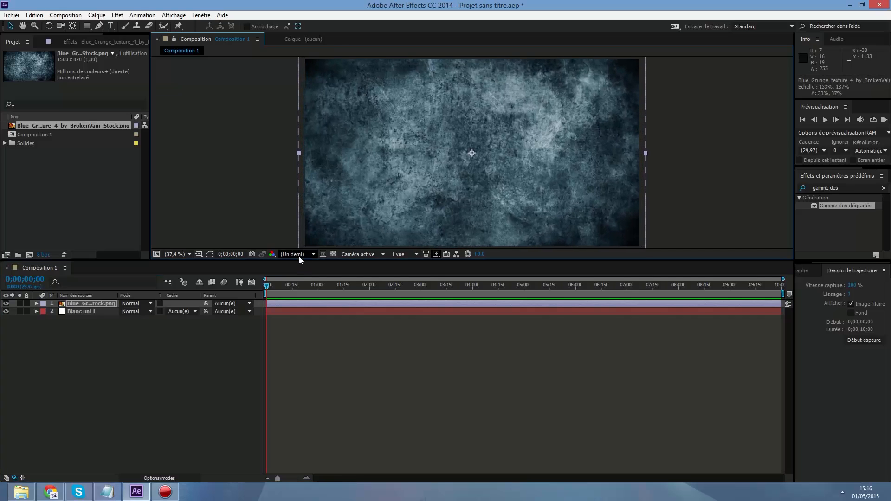
left_click(237, 205)
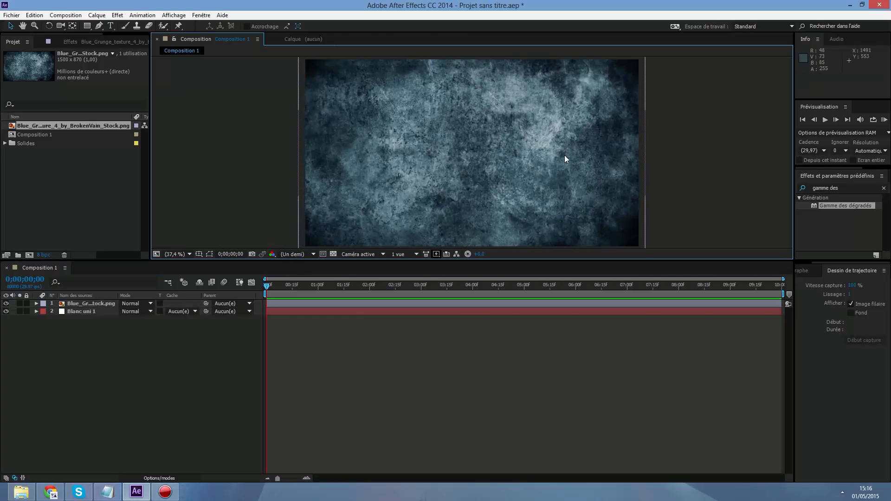
Set the blue grunge texture layer's blending mode to Incrustation.
left_click(97, 303)
right_click(97, 302)
left_click(95, 330)
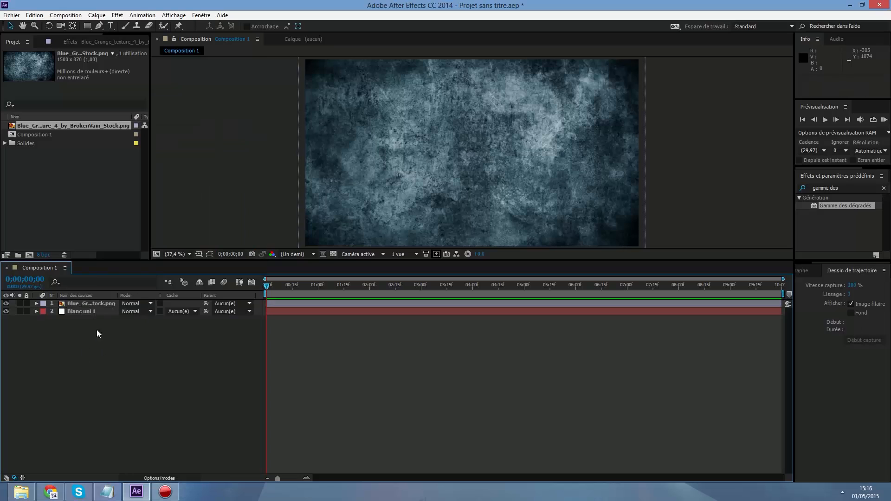
left_click(190, 478)
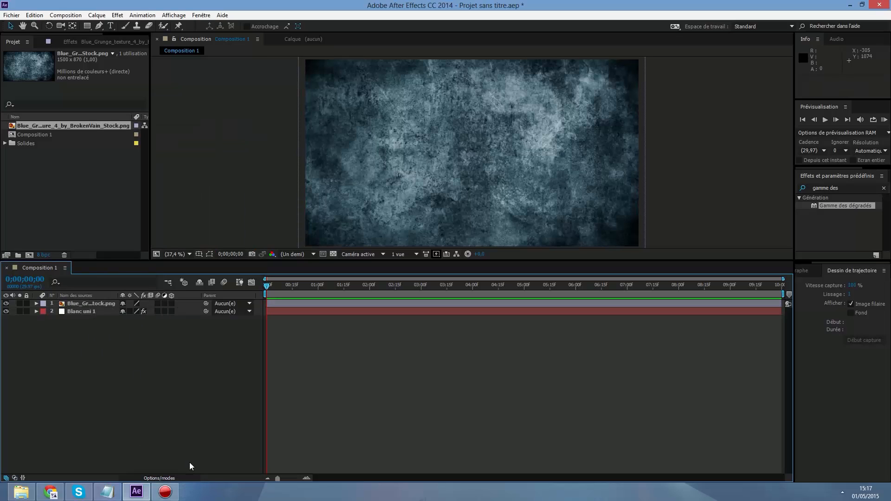
left_click(159, 479)
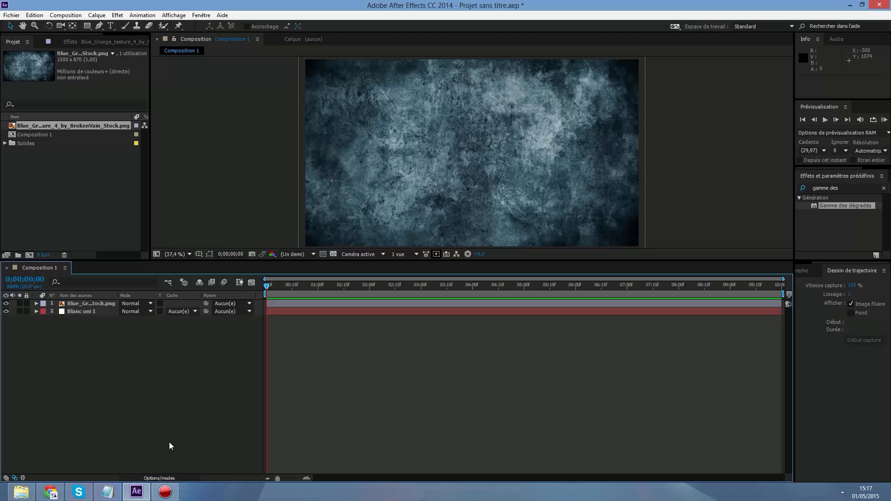
left_click(143, 305)
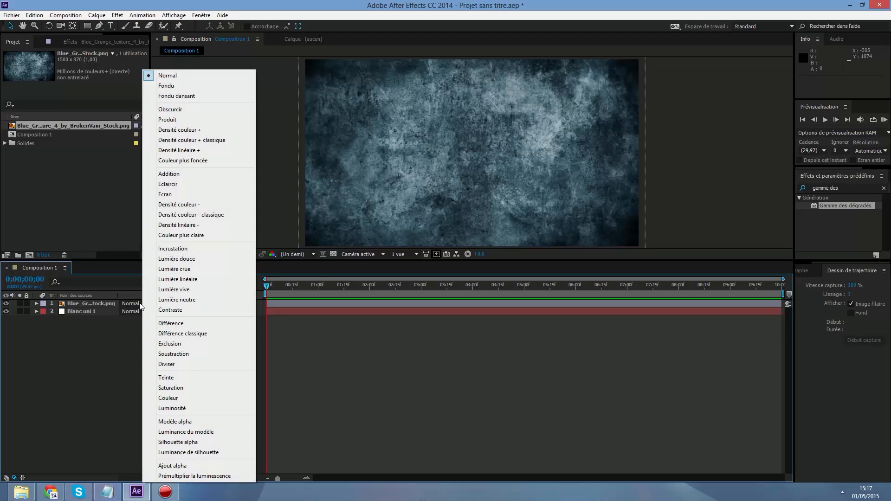
left_click(180, 248)
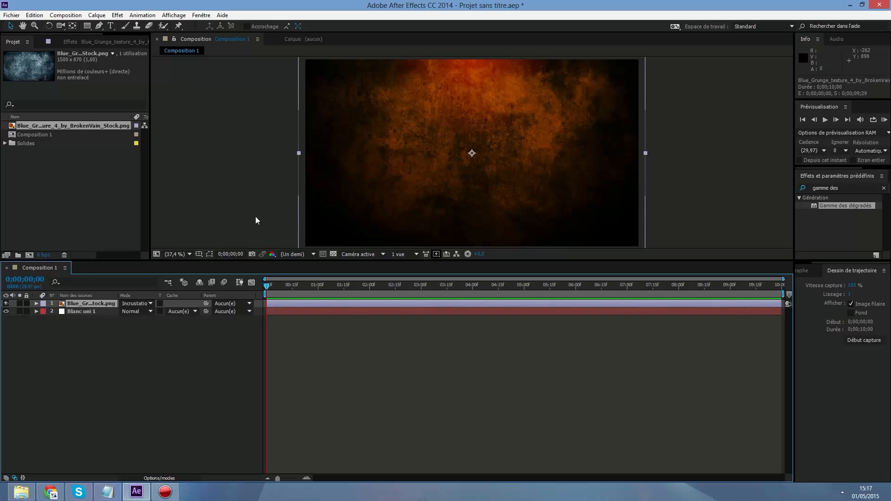
Lower the blue grunge texture layer's opacity to about 49 %, and collapse its transform properties.
left_click(36, 304)
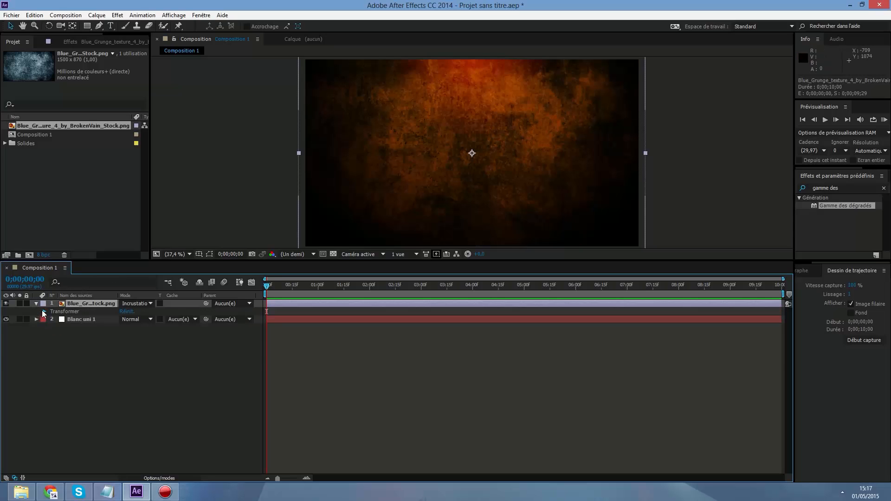
left_click(44, 312)
left_click_drag(126, 351, 99, 348)
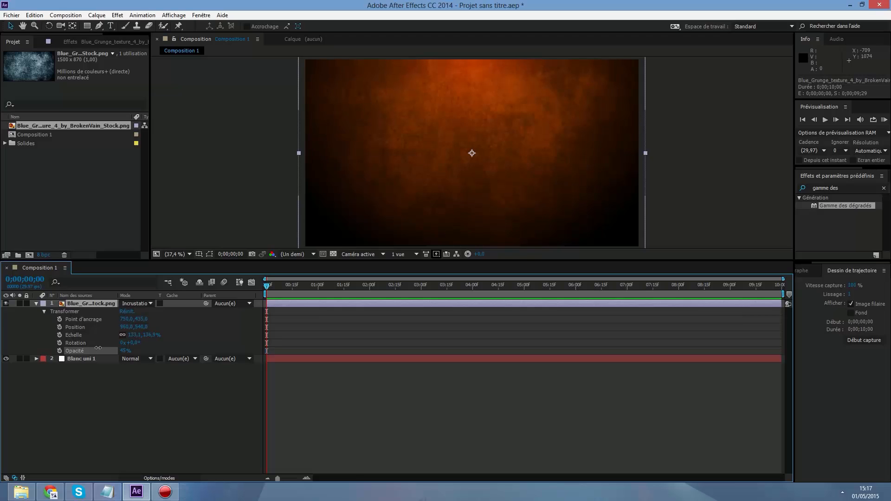
left_click(93, 406)
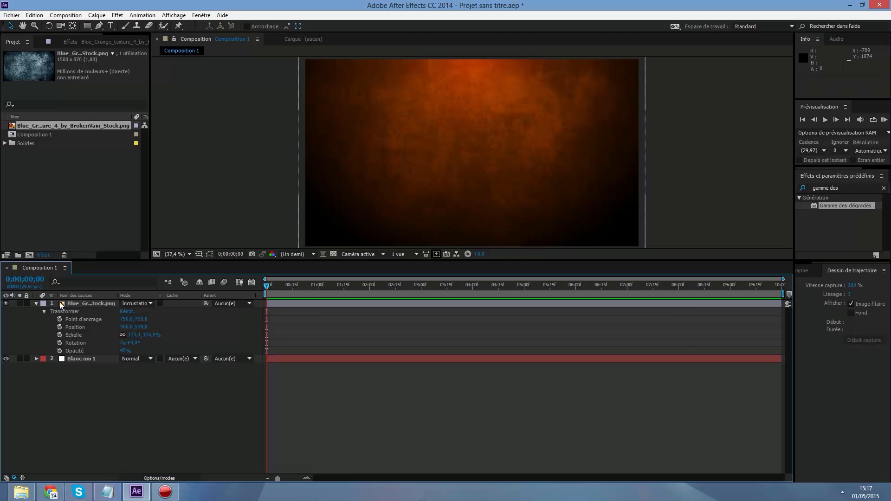
left_click(35, 304)
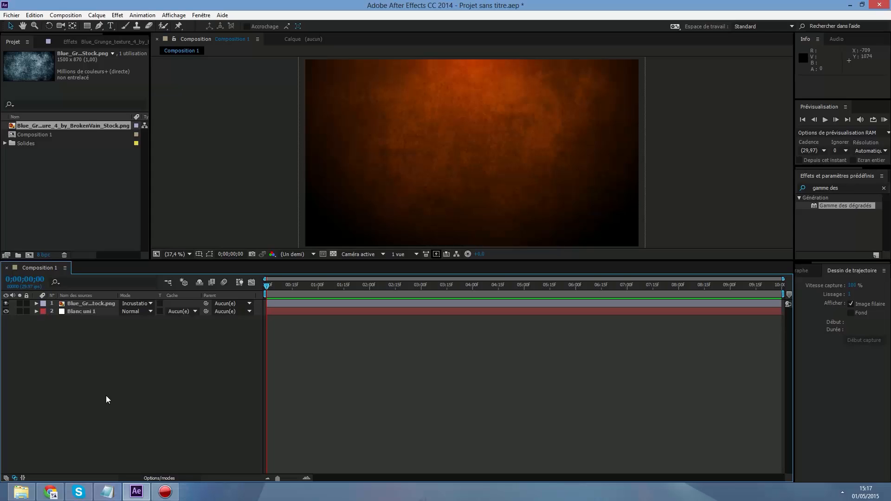
Create a white, composition-sized solid layer named particular above the texture layer.
right_click(94, 358)
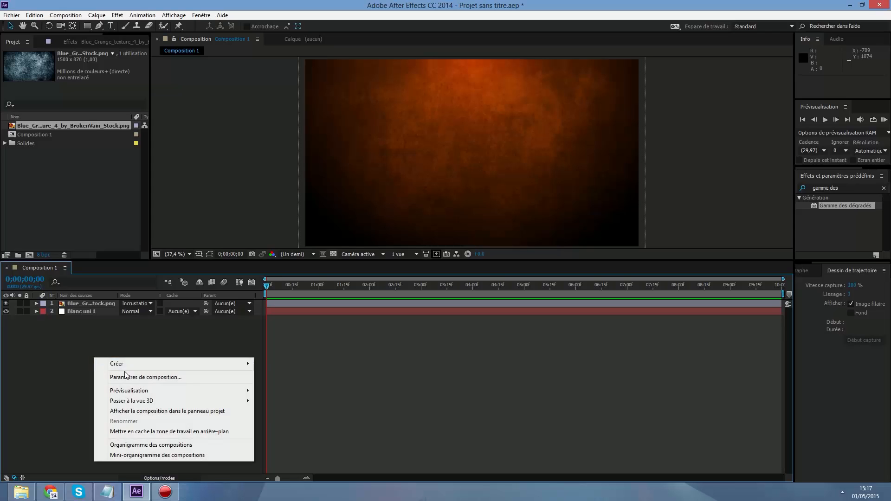
left_click(65, 340)
right_click(65, 339)
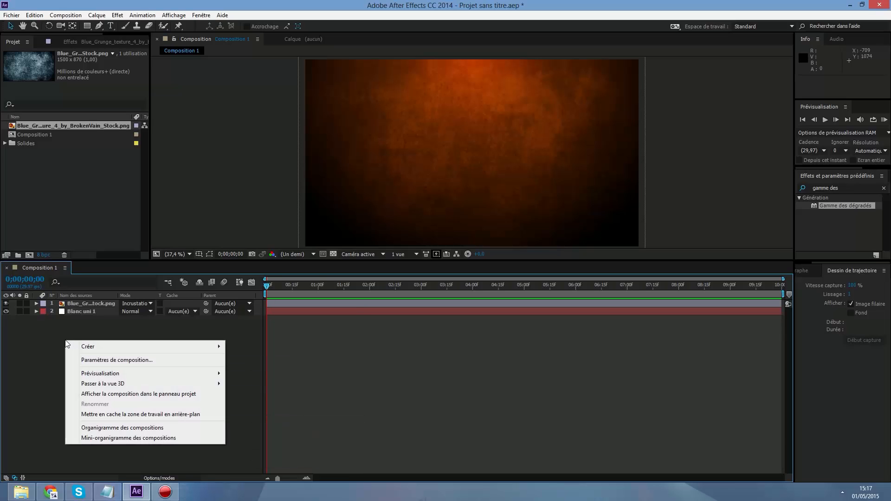
mouse_move(175, 348)
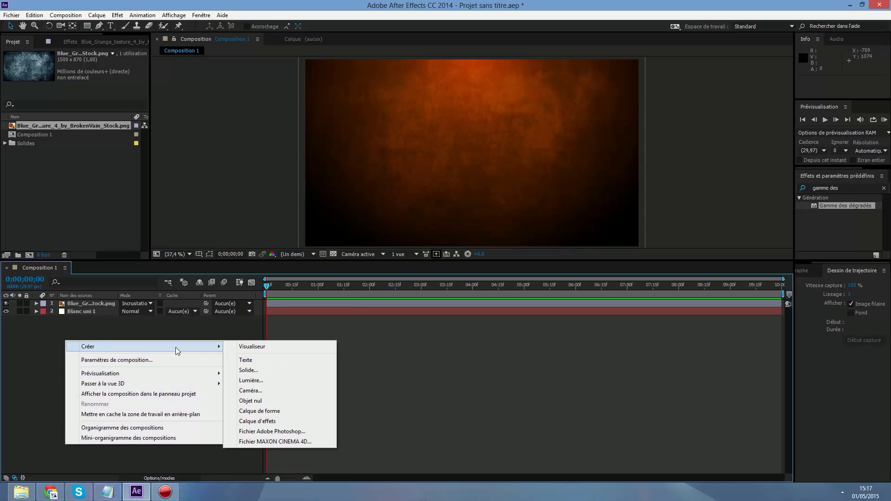
left_click(259, 370)
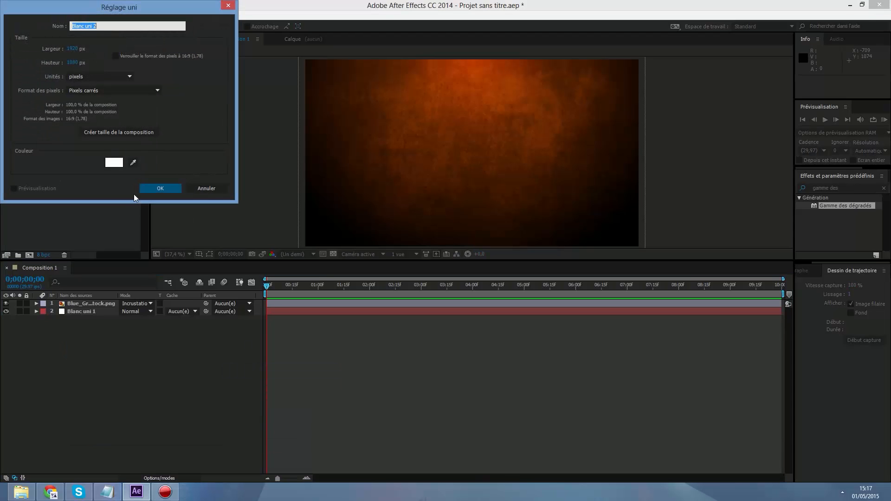
type("particular")
left_click(159, 189)
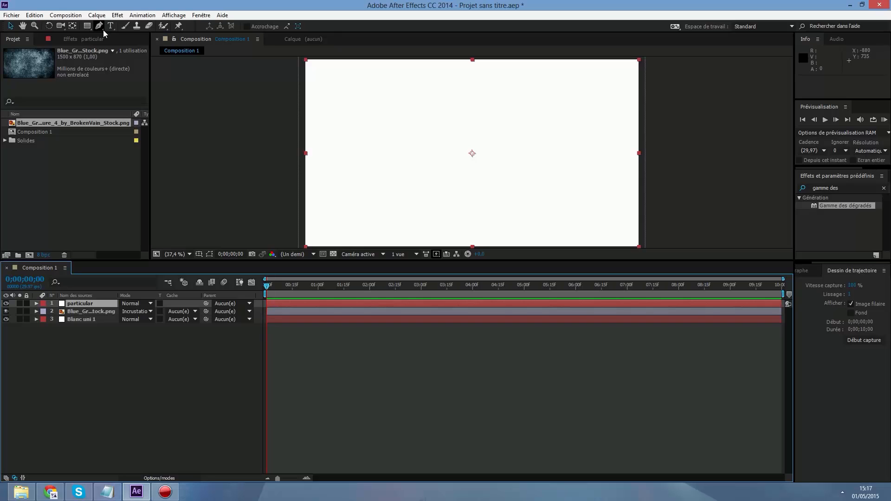
Apply the Trapcode Particular effect to the particular solid.
left_click(118, 15)
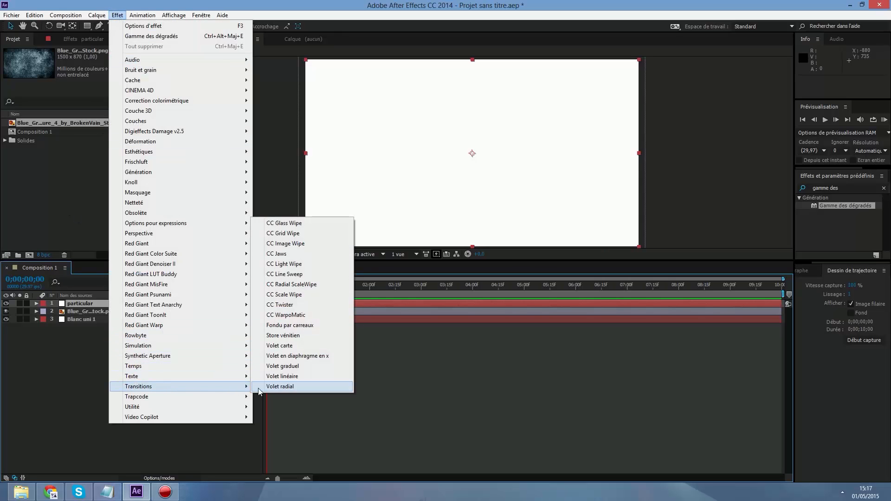
mouse_move(218, 401)
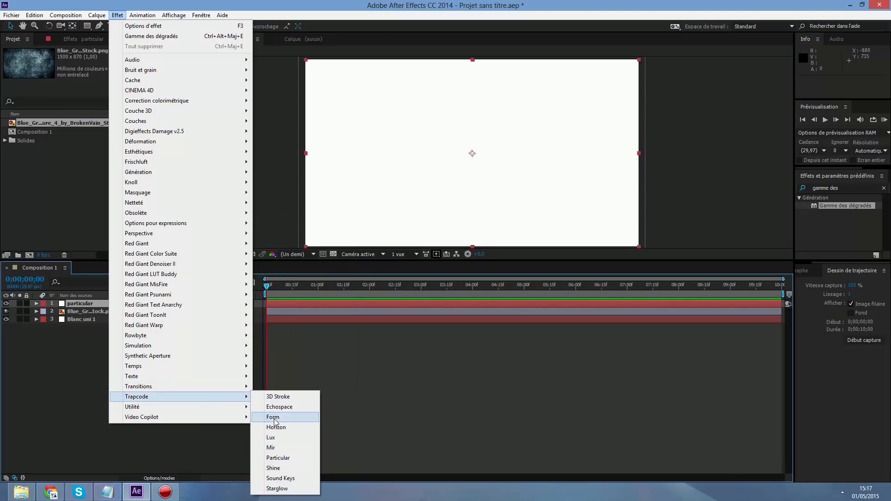
left_click(279, 462)
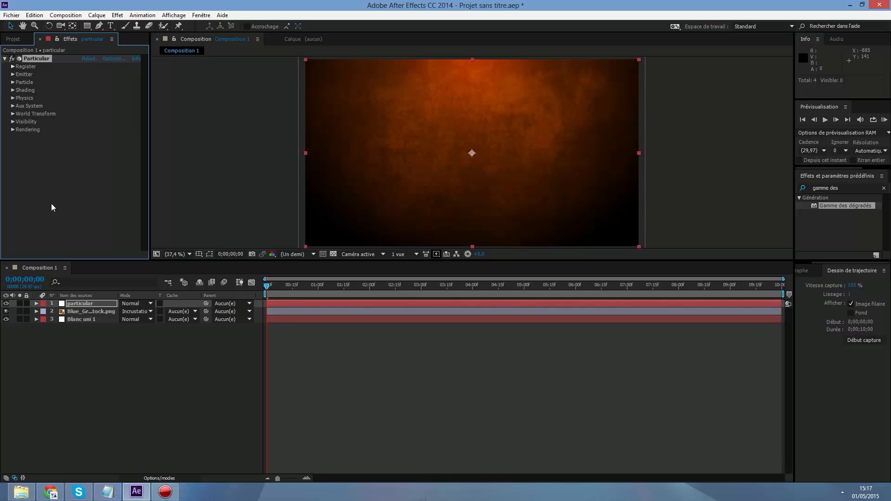
Create a Concentrée (spot) light layer named Emitter in Composition 1.
right_click(111, 372)
mouse_move(167, 378)
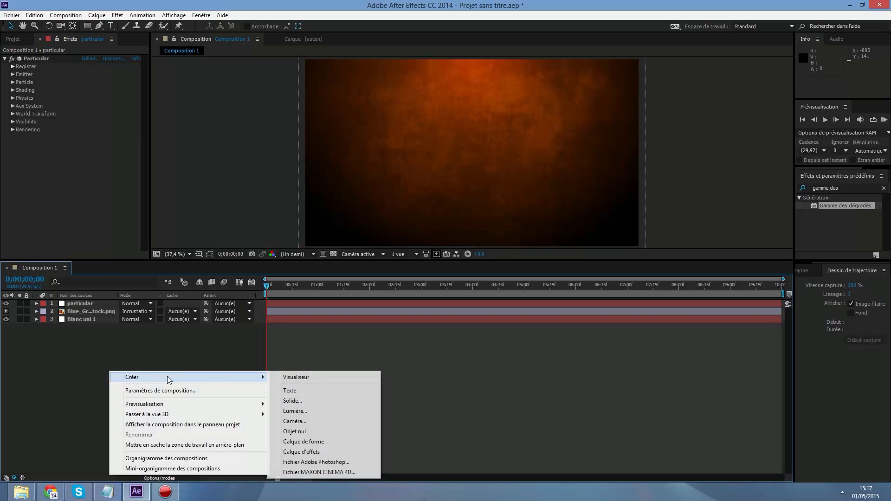
left_click(309, 410)
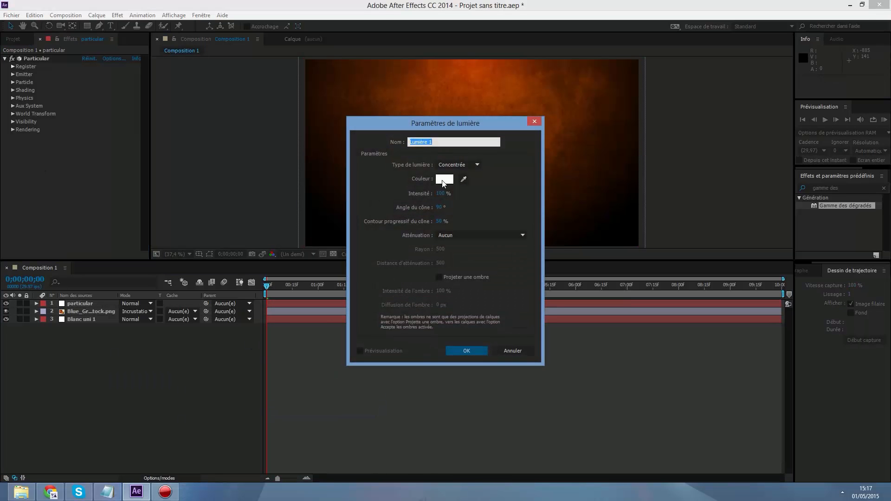
type("Emitter")
left_click(476, 354)
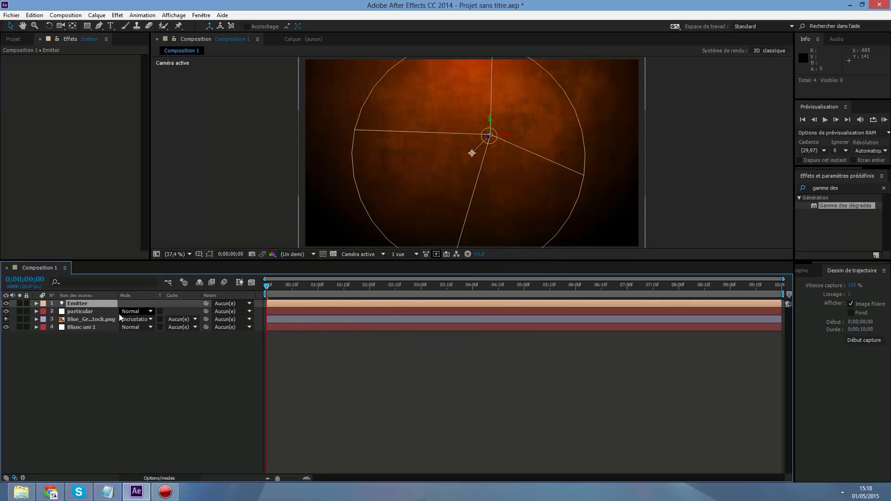
Set the Particular effect's Emitter Type to Light(s) on the particular layer.
left_click(95, 320)
left_click(85, 313)
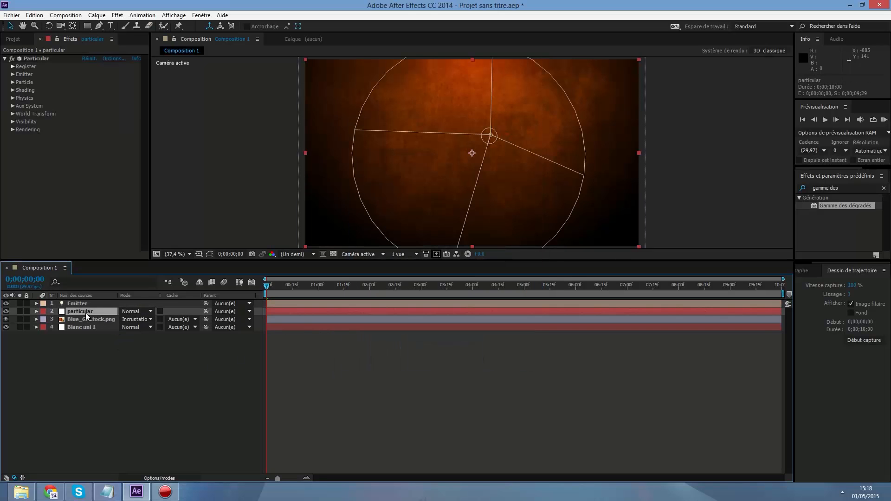
left_click(13, 75)
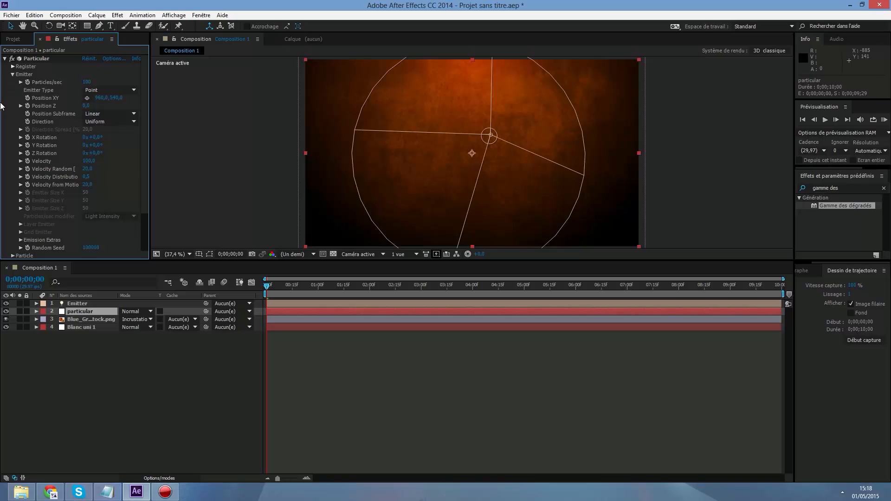
left_click(93, 90)
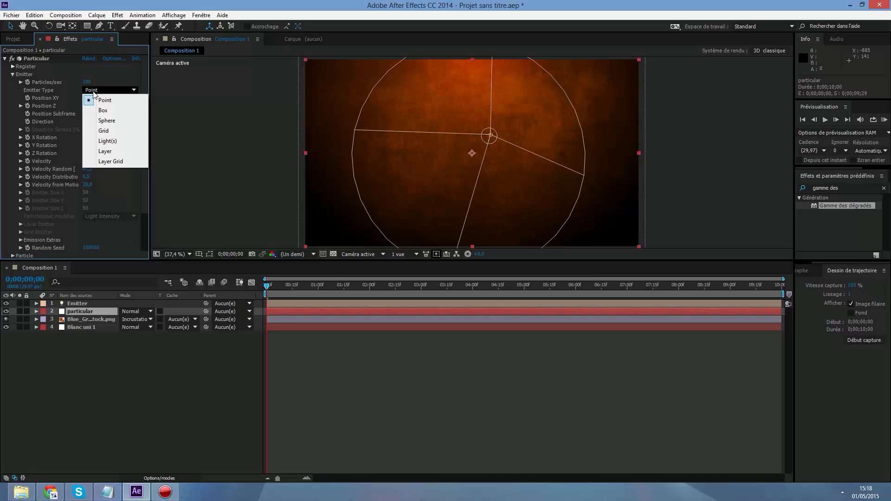
left_click(107, 141)
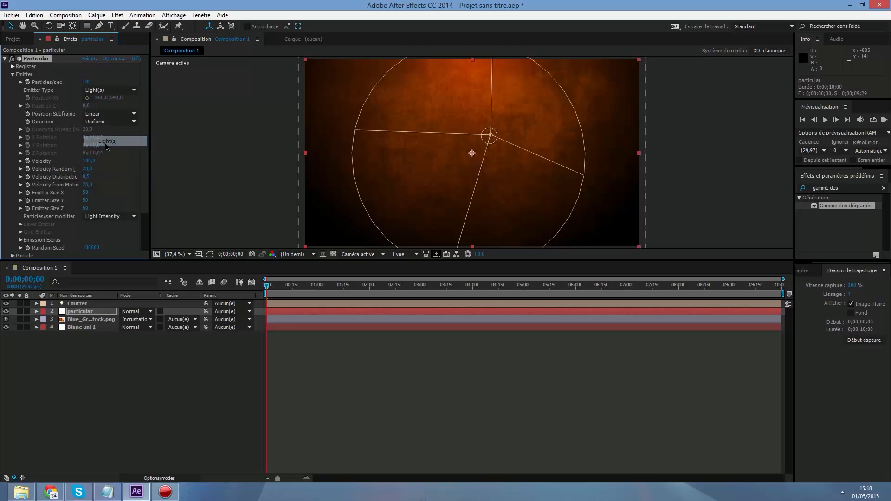
Go to 0;00;03;01 and move the Emitter light horizontally toward the left half of the frame.
left_click(75, 304)
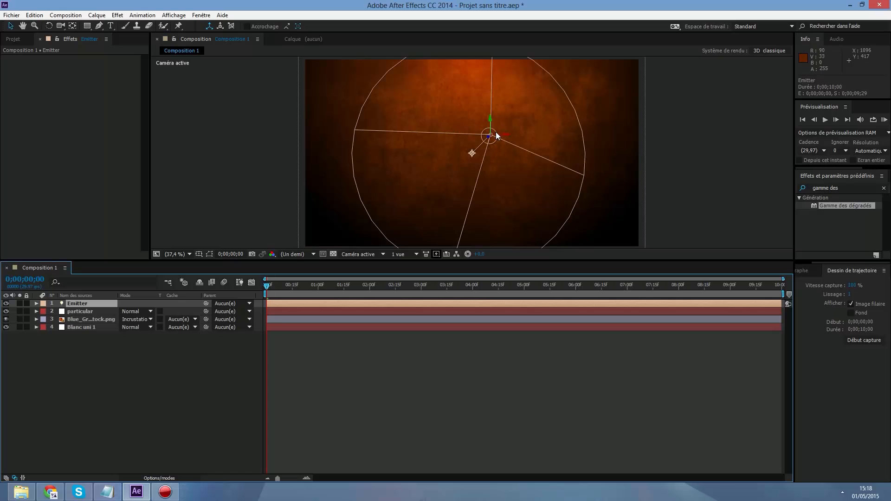
left_click_drag(378, 285, 423, 292)
left_click_drag(505, 135, 434, 136)
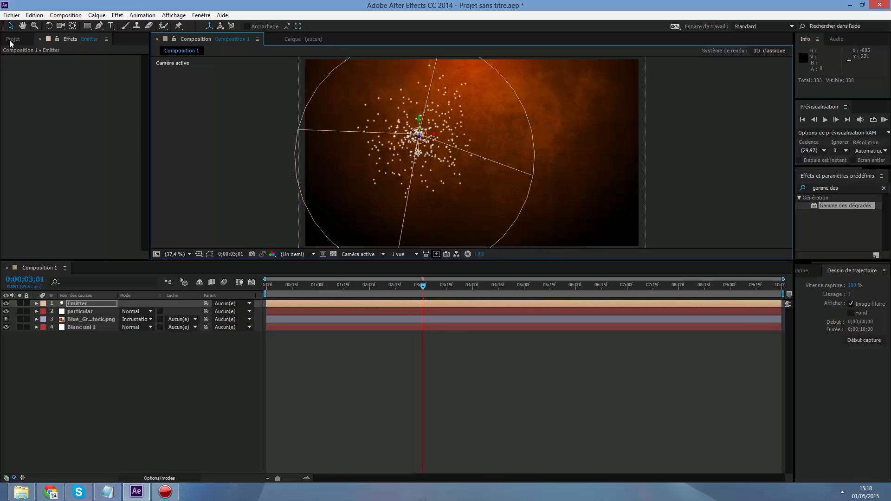
Set Particles/sec to 1000 in the particular layer's Emitter settings.
left_click(10, 40)
left_click(78, 42)
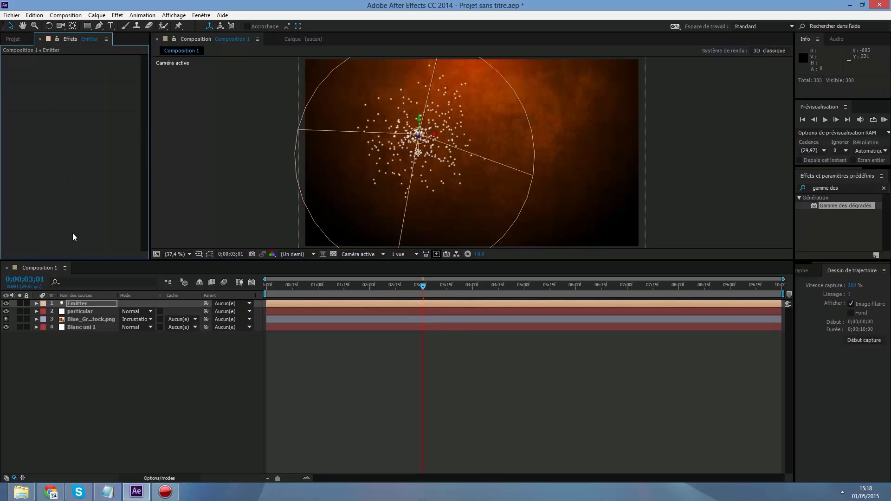
left_click(80, 311)
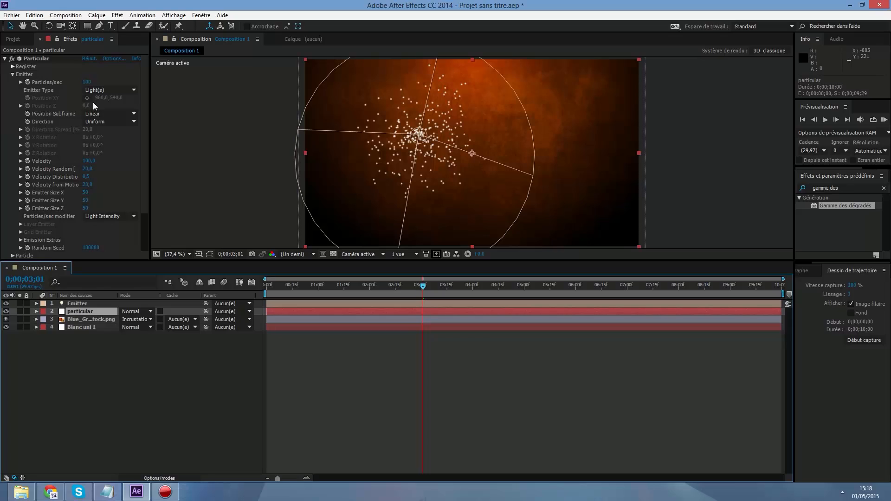
left_click(89, 82)
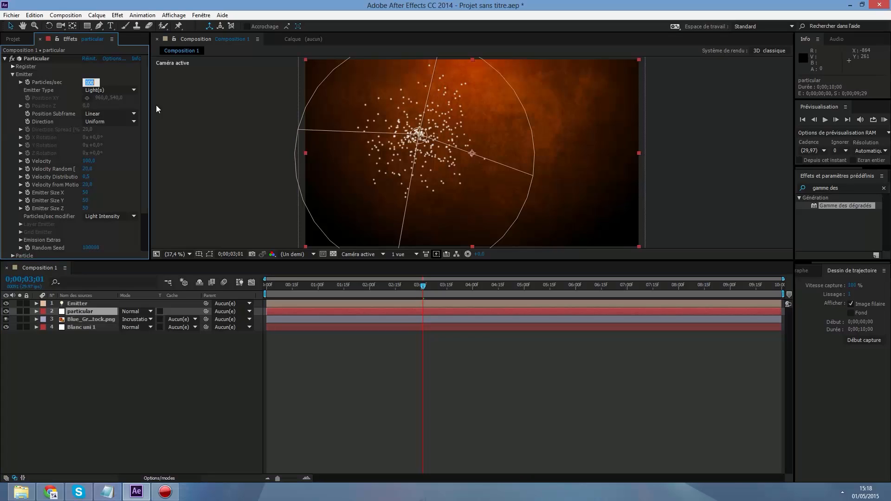
type("2")
type("0")
key("BackSpace")
key("BackSpace")
type("1000")
key("Return")
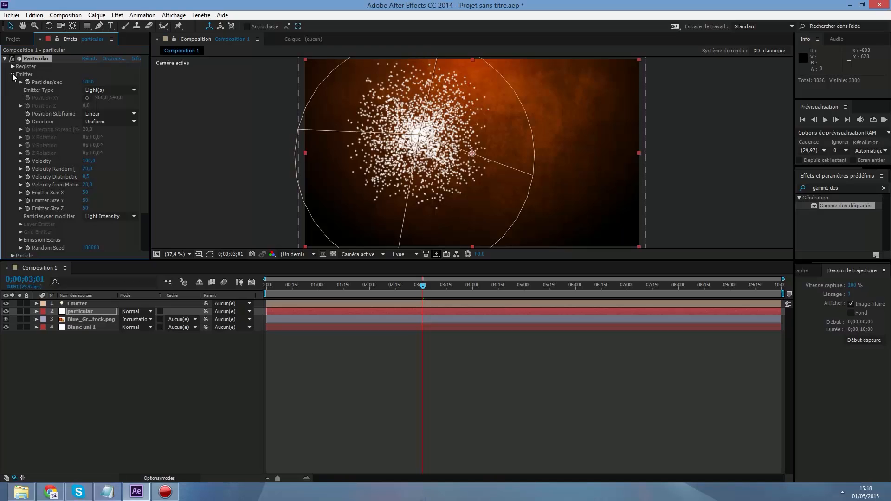
Collapse the Emitter settings, expand the Particle settings, and set the particle life to 2 seconds.
scroll(83, 188, "down", 3)
scroll(83, 188, "up", 2)
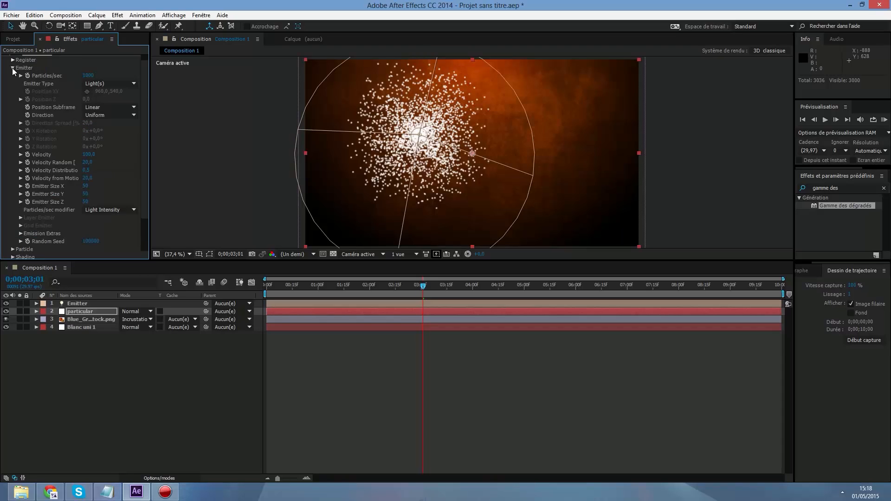
left_click(13, 68)
left_click(13, 83)
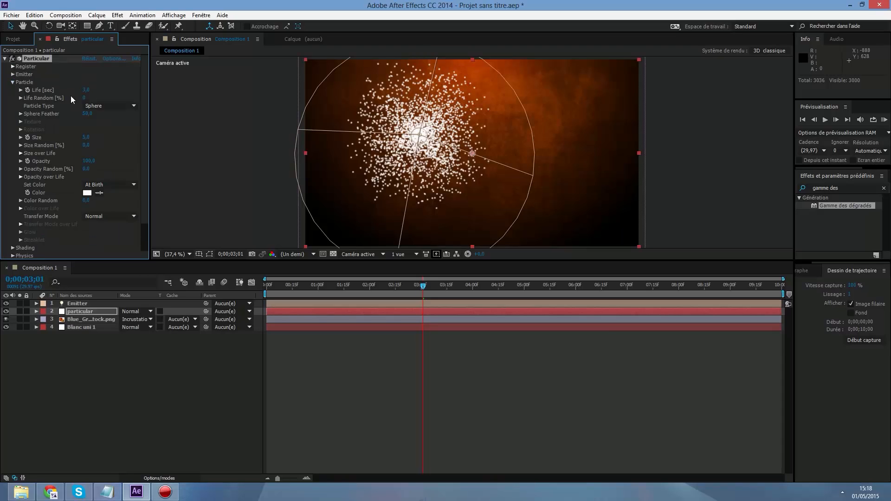
left_click(84, 90)
type("2")
key("Return")
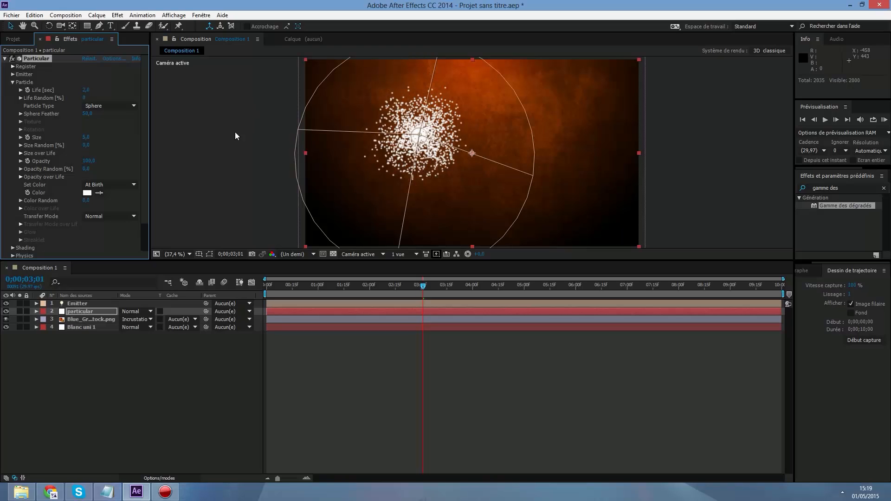
Change the Particle Type to Cloudlet and set the particle size to 10.
left_click(95, 105)
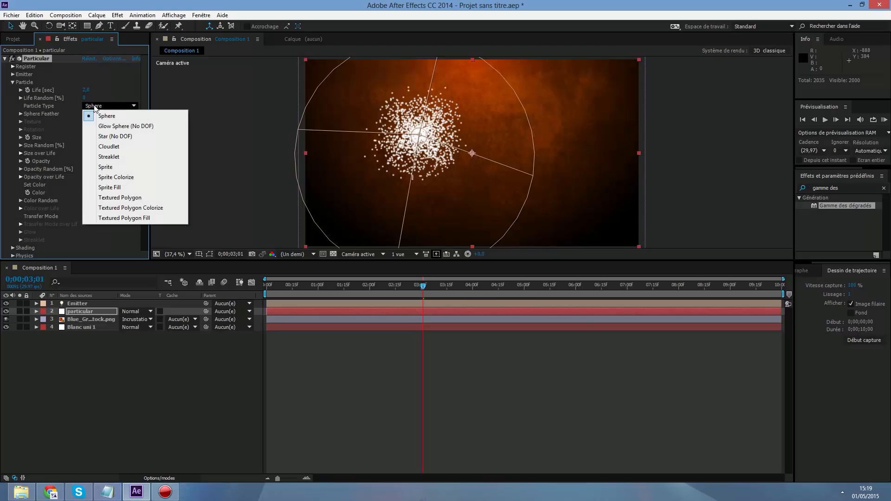
left_click(113, 147)
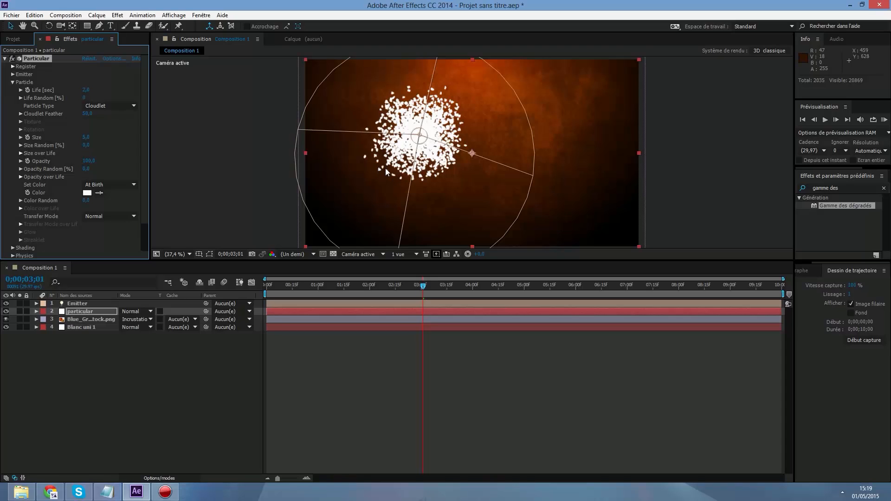
left_click(86, 139)
key("BackSpace")
type("10")
key("Return")
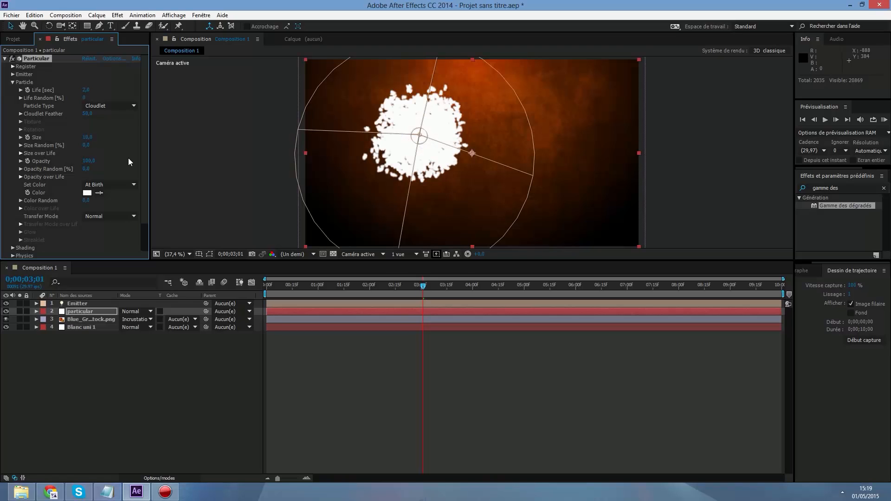
Set the Cloudlet Feather to 70 and the particle opacity to 30.
left_click(87, 115)
key("BackSpace")
type("70")
key("Return")
left_click(88, 161)
type("30")
key("Return")
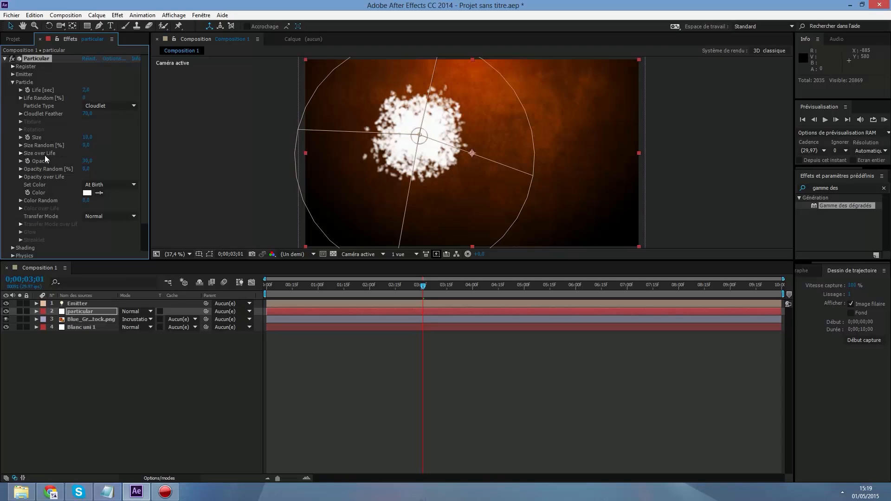
Examine the Size over Life and Opacity over Life graphs in the Particle settings.
left_click(21, 153)
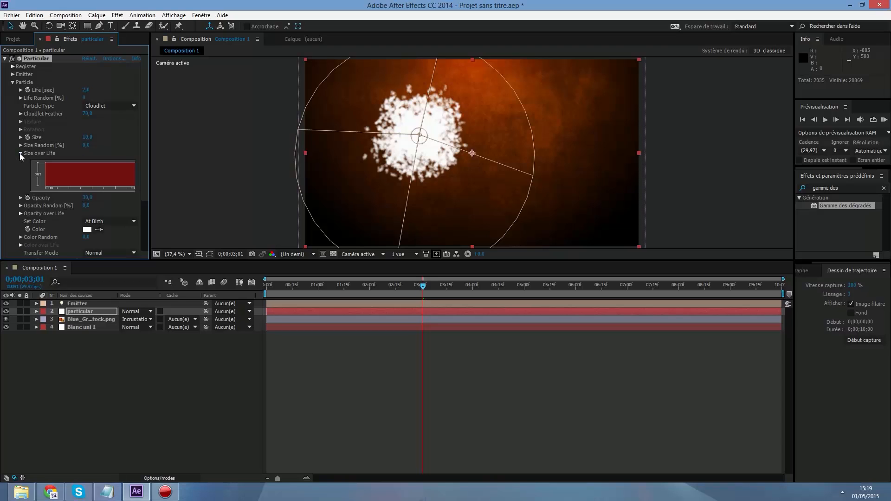
left_click(20, 153)
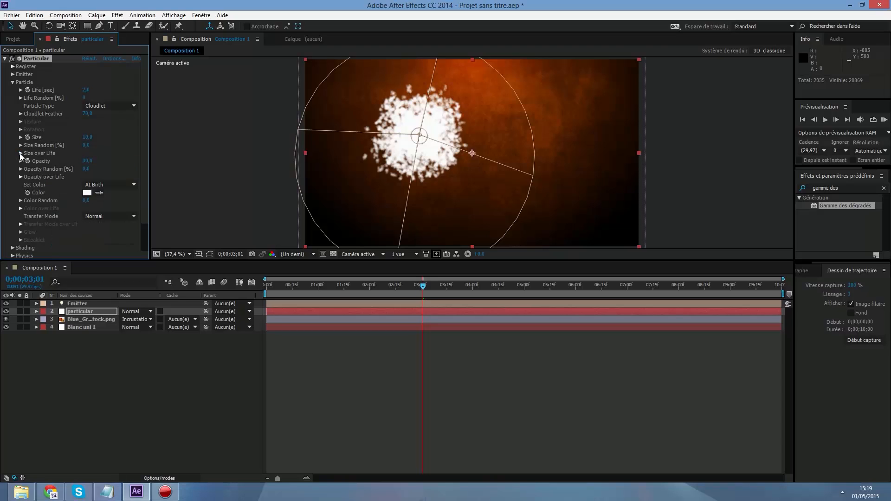
left_click(20, 178)
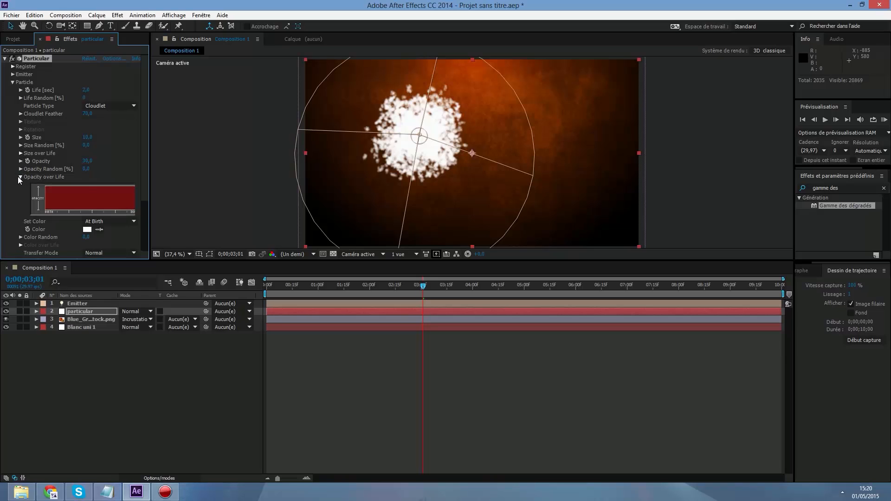
left_click(20, 177)
Widen the effect controls area and set the particles' Set Color option to Over Life.
left_click_drag(150, 180, 240, 182)
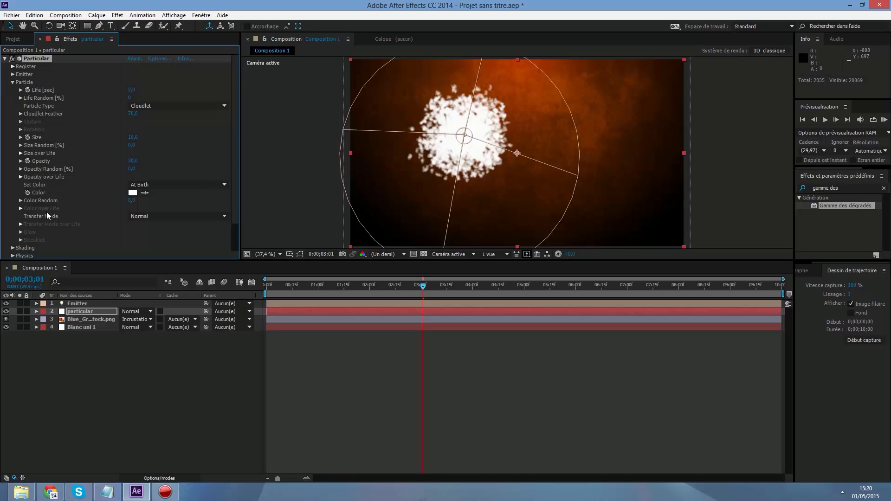
scroll(46, 212, "down", 2)
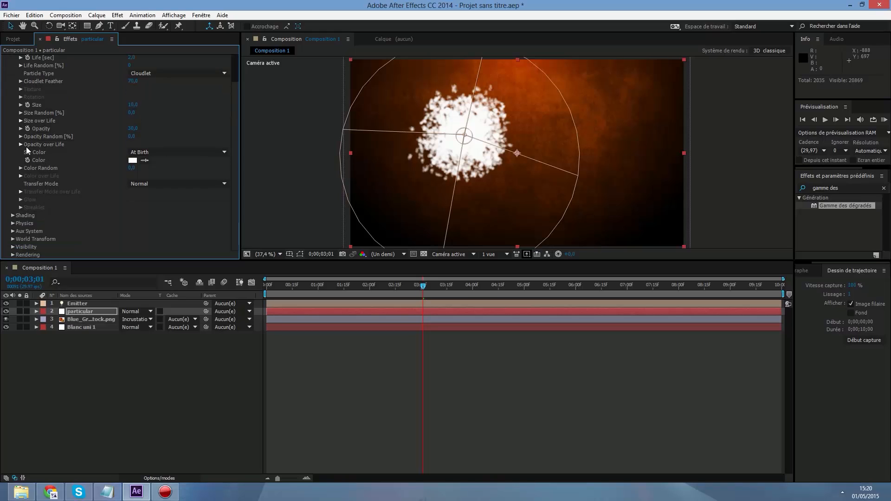
scroll(33, 144, "up", 2)
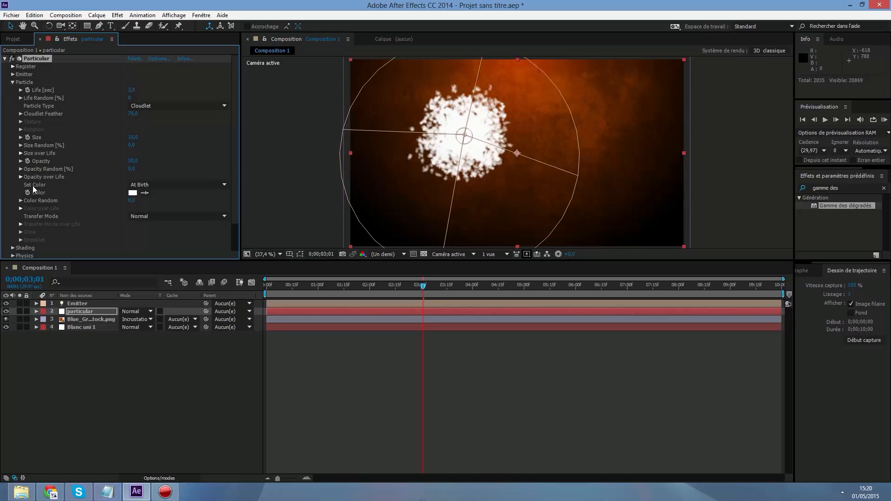
left_click(136, 185)
left_click(155, 205)
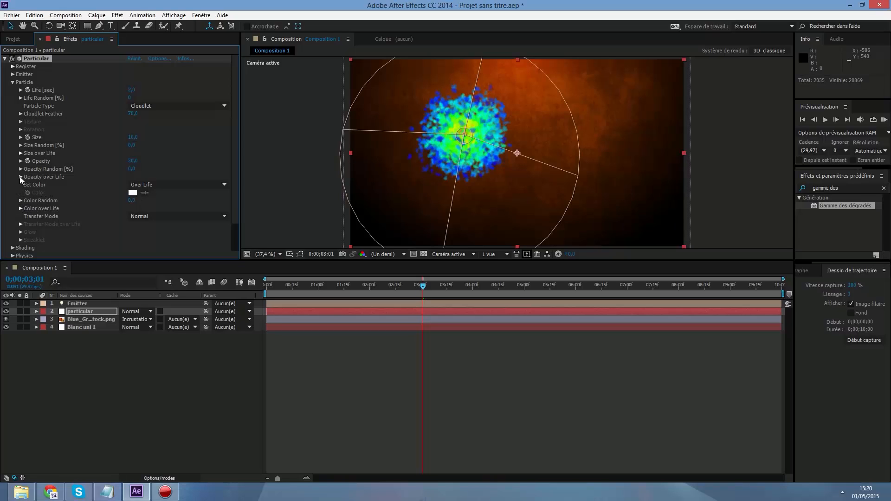
Try Random from Gradient as the Set Color option and return it to Over Life.
scroll(147, 201, "down", 1)
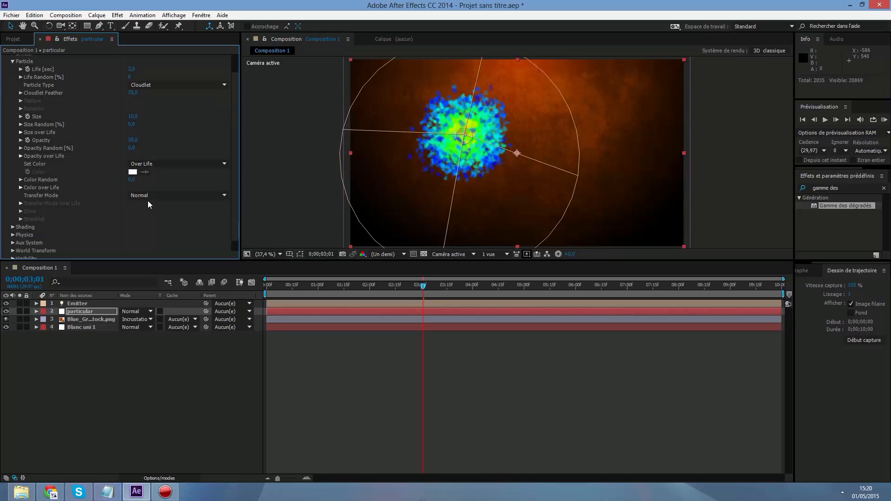
scroll(148, 201, "up", 1)
left_click(161, 185)
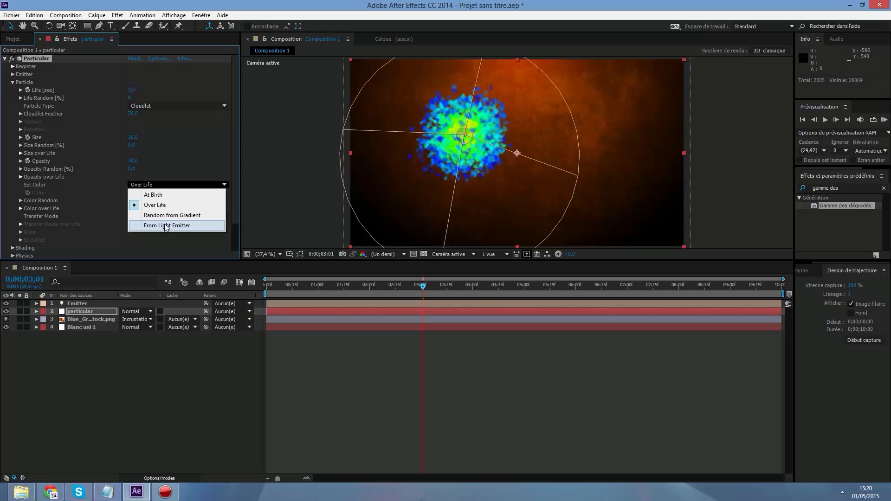
left_click(164, 215)
left_click(159, 184)
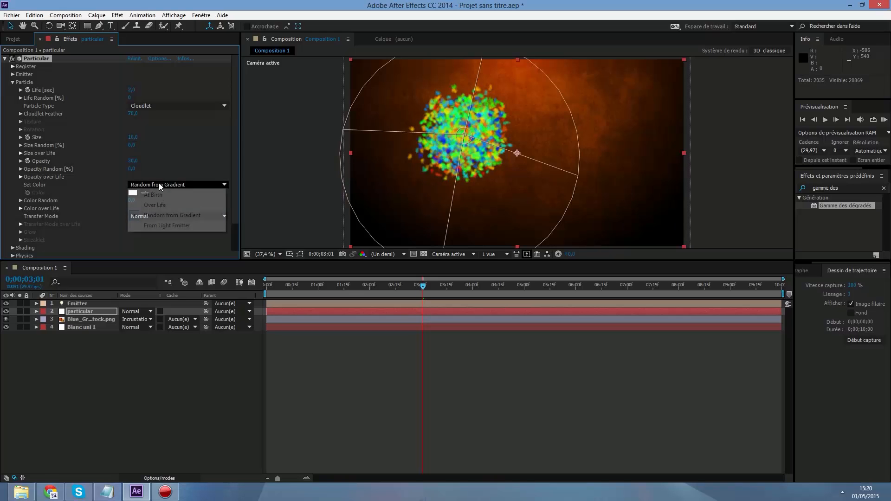
left_click(160, 205)
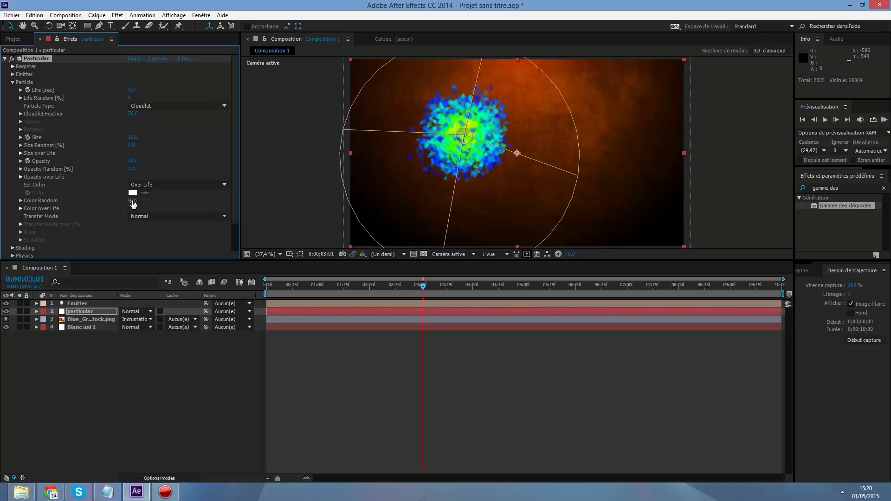
Expand the Color over Life gradient in the Particle settings.
left_click_drag(133, 203, 97, 196)
left_click(21, 208)
scroll(237, 195, "down", 3)
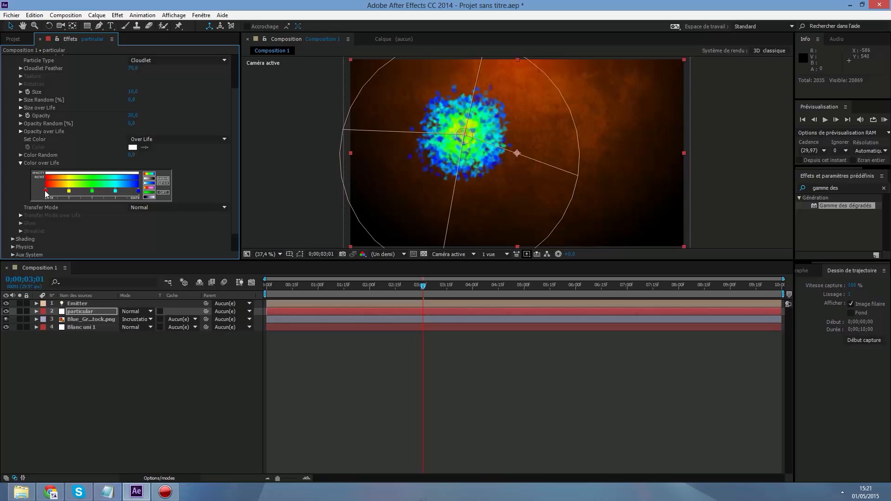
Try the white-to-blue and yellow-to-purple presets for Color over Life and return to the rainbow preset.
left_click(151, 184)
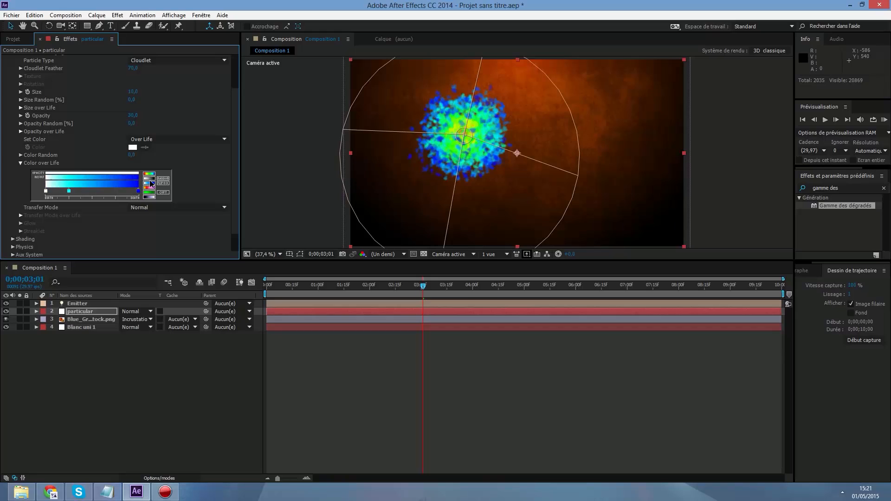
left_click(152, 194)
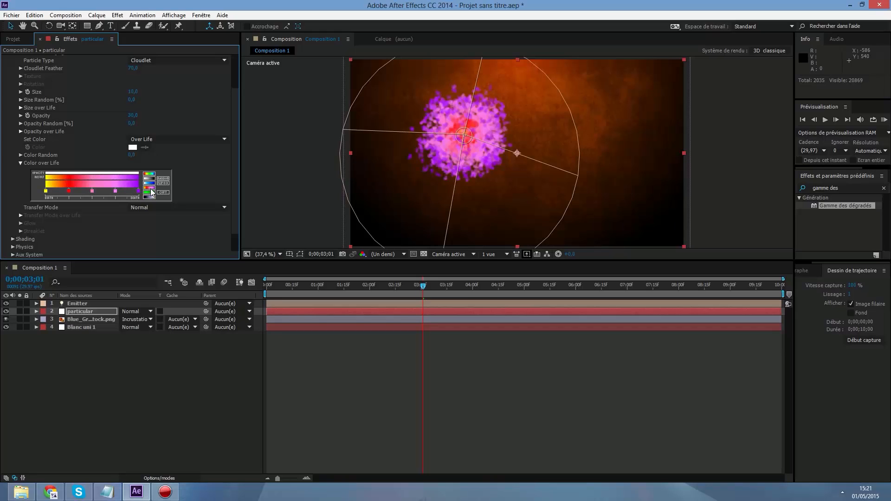
left_click(150, 175)
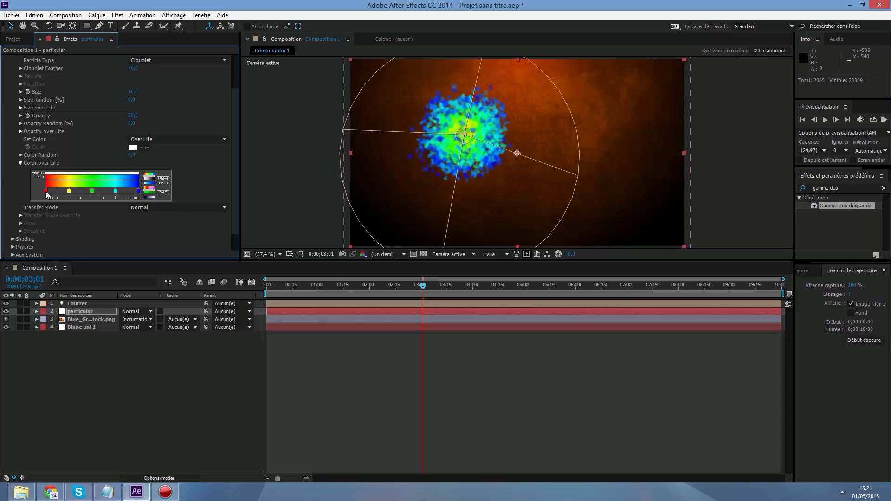
Try to remove the red start stop from the Color over Life gradient and undo the Particular effect's deletion.
key("Delete")
key("ctrl+z")
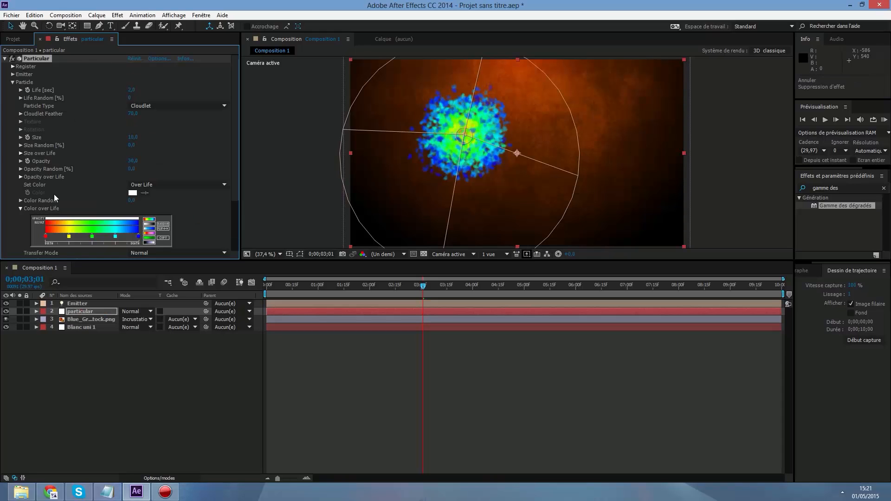
mouse_move(46, 237)
left_mouse_down()
mouse_move(58, 238)
mouse_move(40, 240)
left_mouse_up()
Apply the white-to-black preset to Color over Life and change the gradient's start stop to orange.
left_click(149, 225)
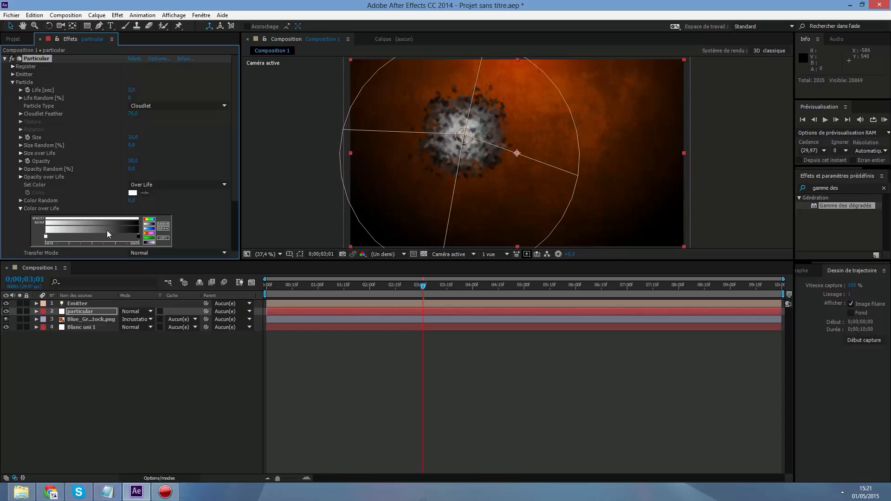
double_click(45, 237)
left_click(138, 138)
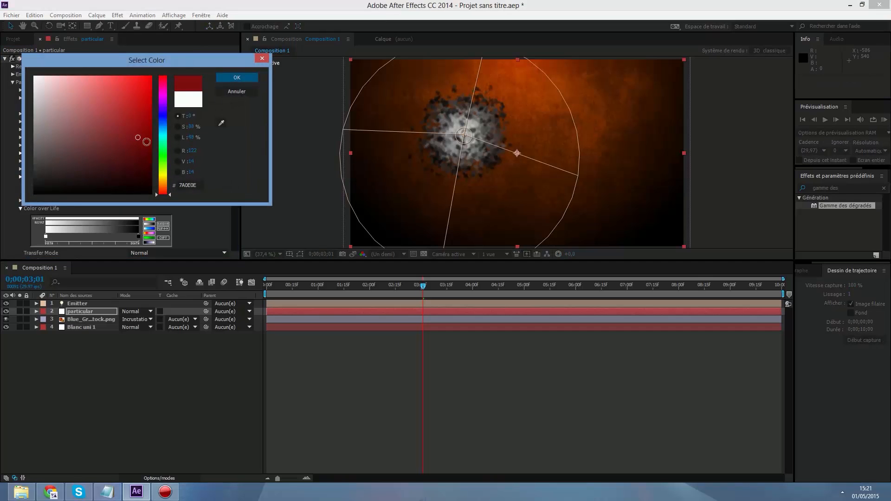
left_click_drag(162, 193, 169, 45)
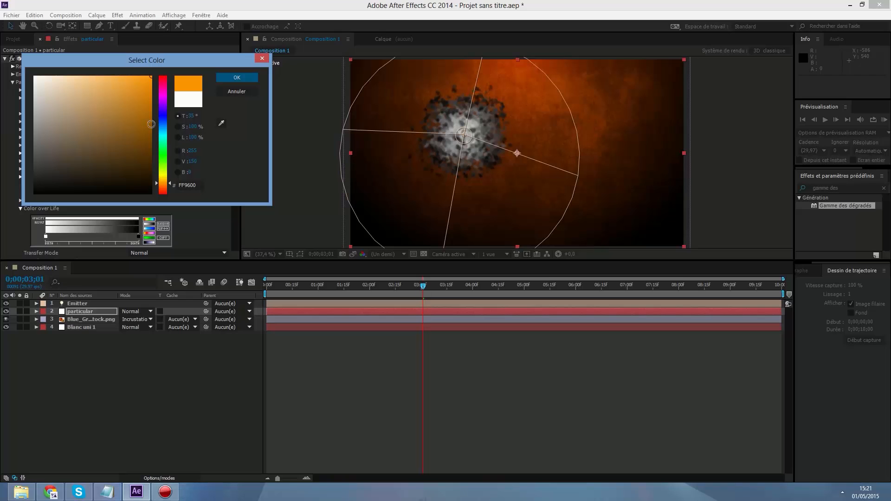
left_click_drag(161, 181, 161, 186)
left_click(140, 76)
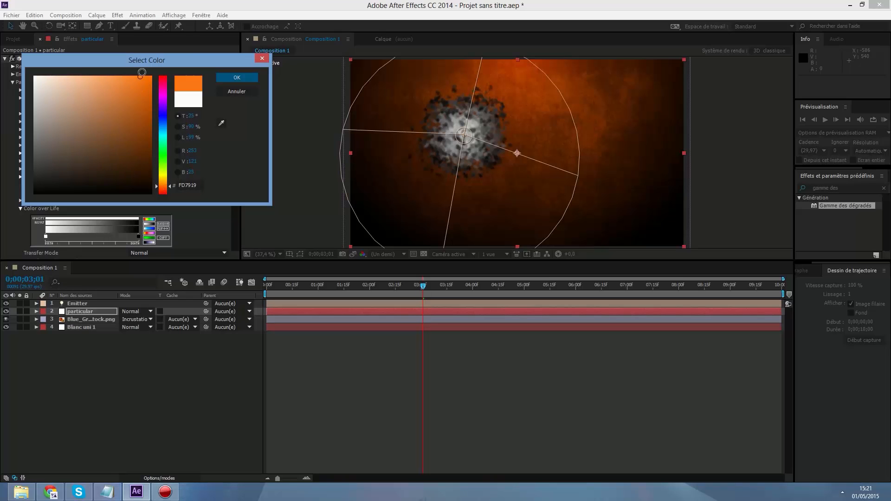
left_click(237, 77)
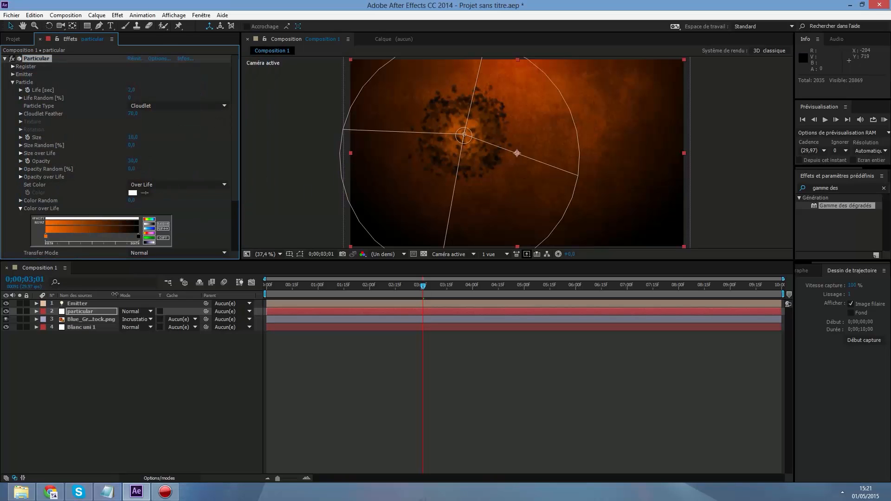
Change the end stop of the Color over Life gradient from black to golden yellow FFC000.
double_click(137, 235)
left_click(165, 179)
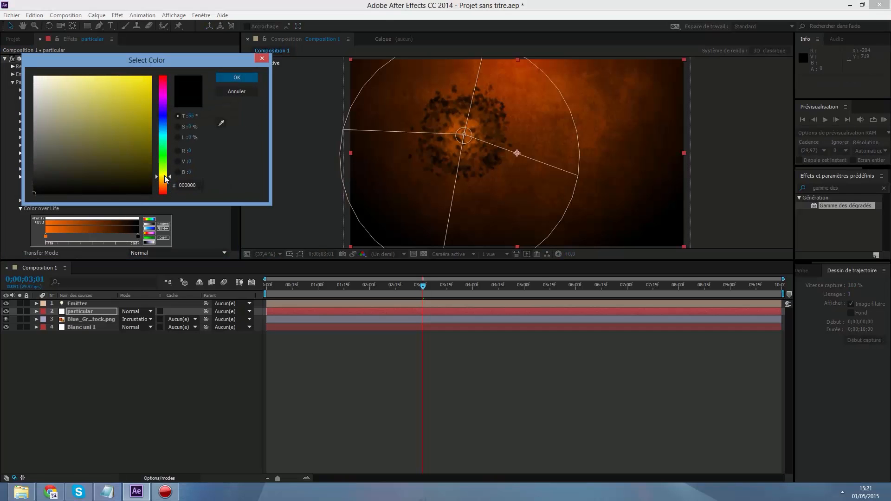
left_click_drag(165, 179, 166, 180)
left_click(150, 76)
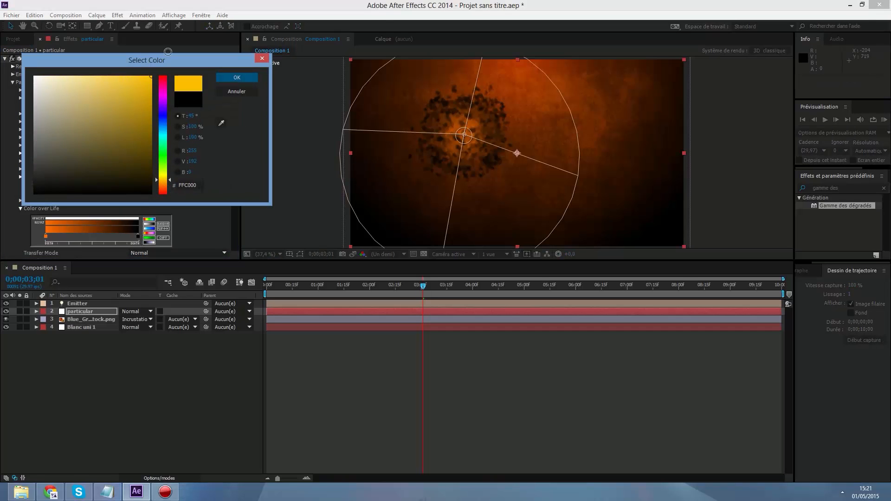
left_click(237, 78)
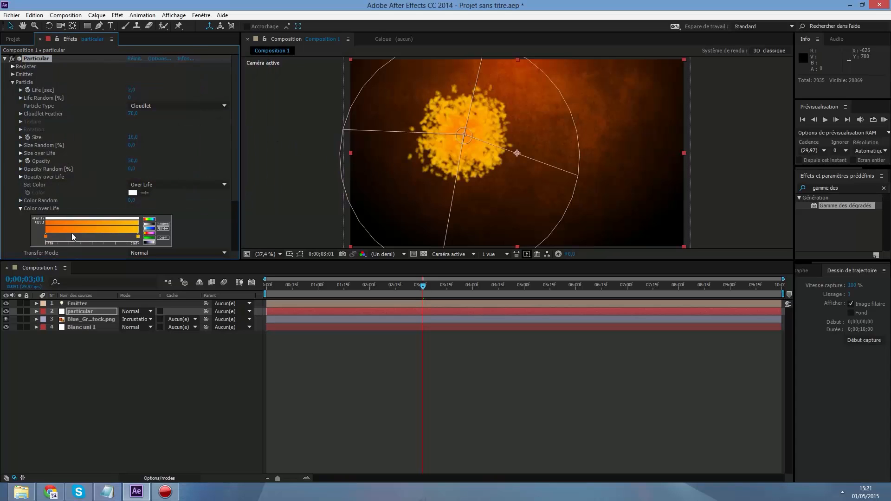
Set the start stop of the Color over Life gradient to red-orange FF4E00.
double_click(45, 236)
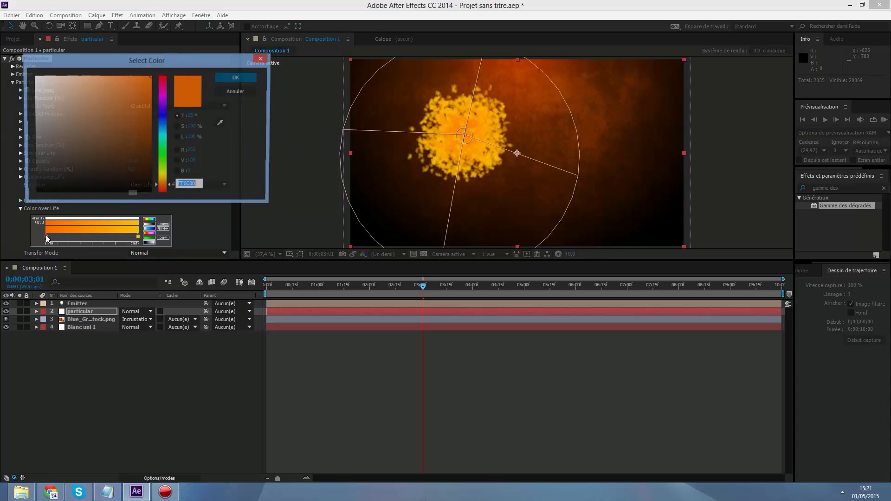
left_click(160, 189)
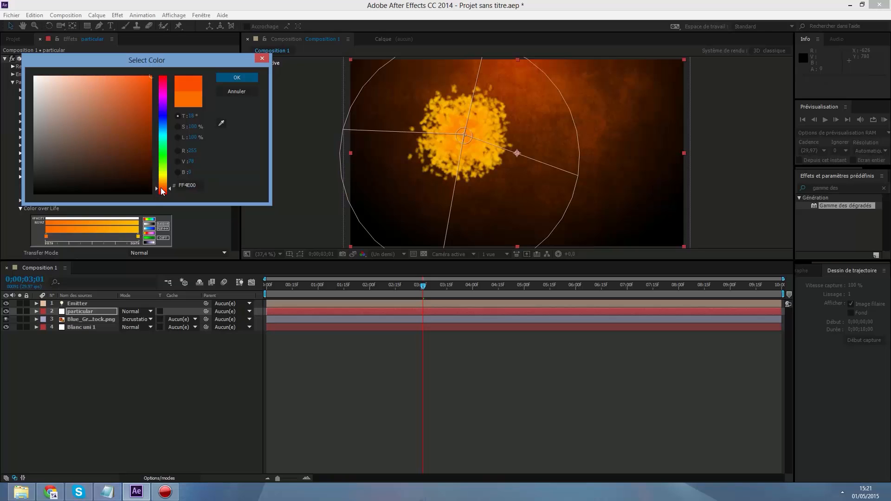
left_click(243, 78)
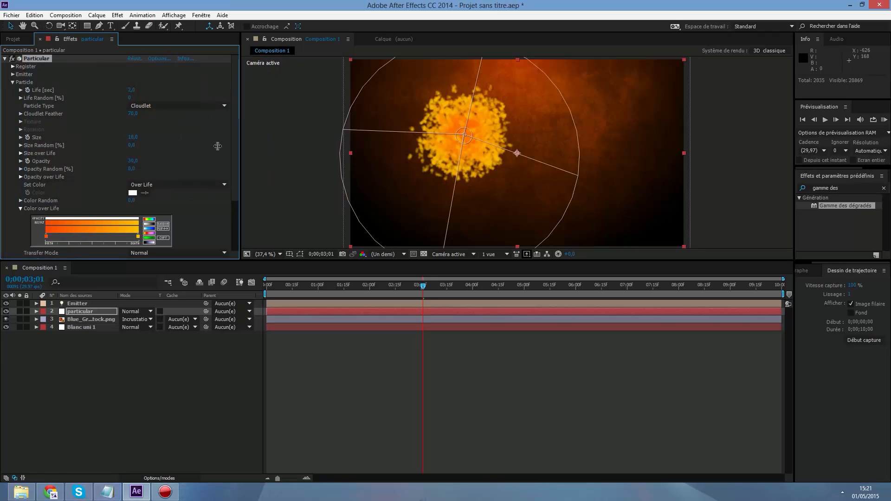
Set the end stop of the Color over Life gradient to orange FF7800.
double_click(138, 236)
left_click(162, 184)
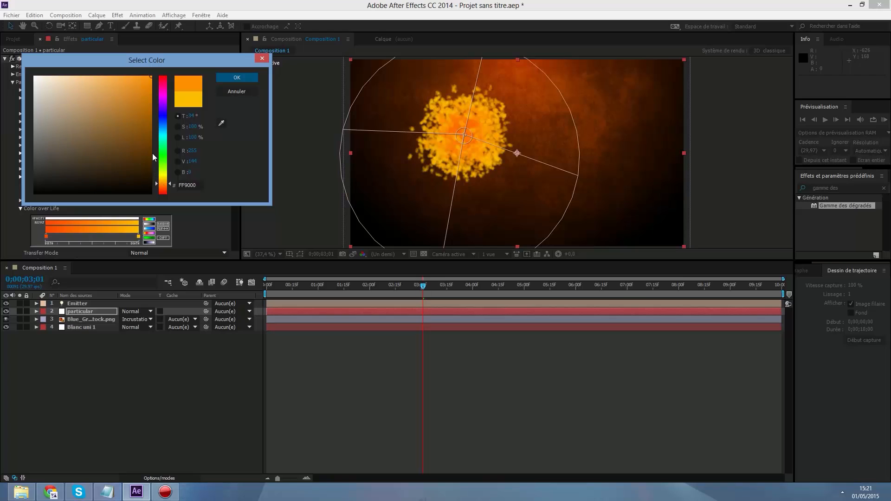
mouse_move(163, 184)
left_mouse_down()
mouse_move(164, 193)
mouse_move(163, 176)
mouse_move(164, 185)
left_mouse_up()
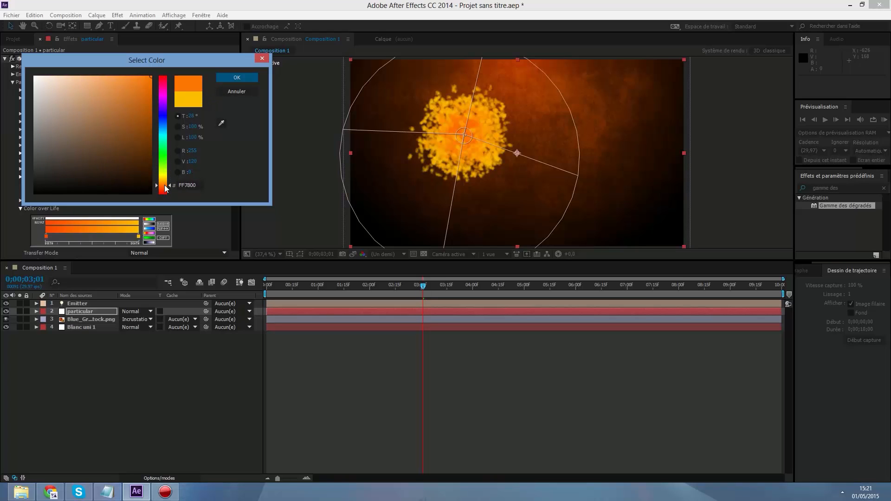
left_click(249, 76)
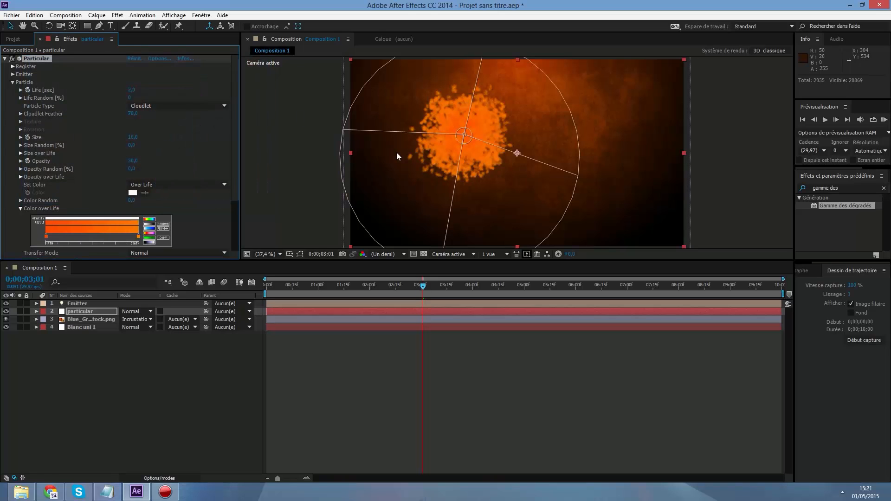
Set the end stop of the Color over Life gradient to yellow-orange FFB400.
double_click(138, 237)
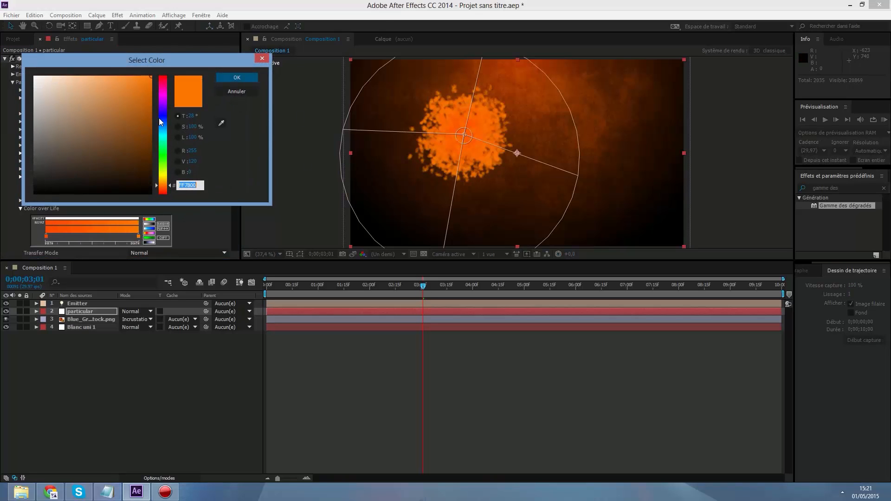
left_click_drag(158, 185, 159, 180)
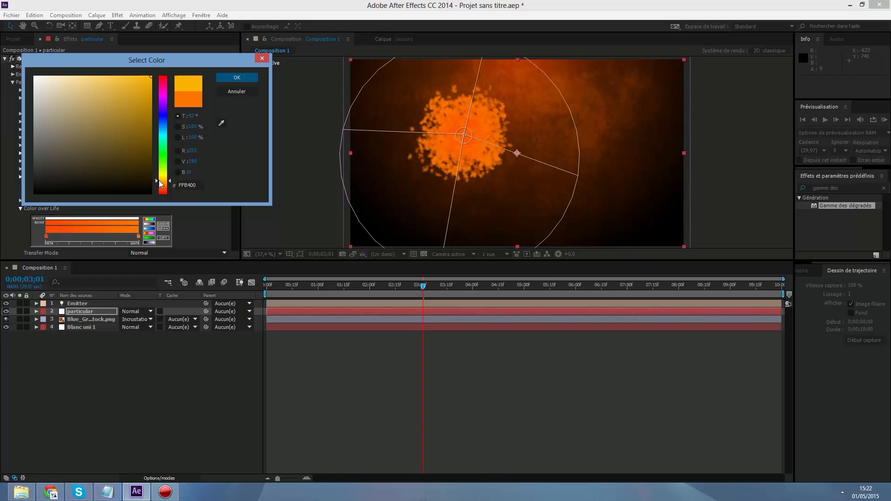
left_click(237, 78)
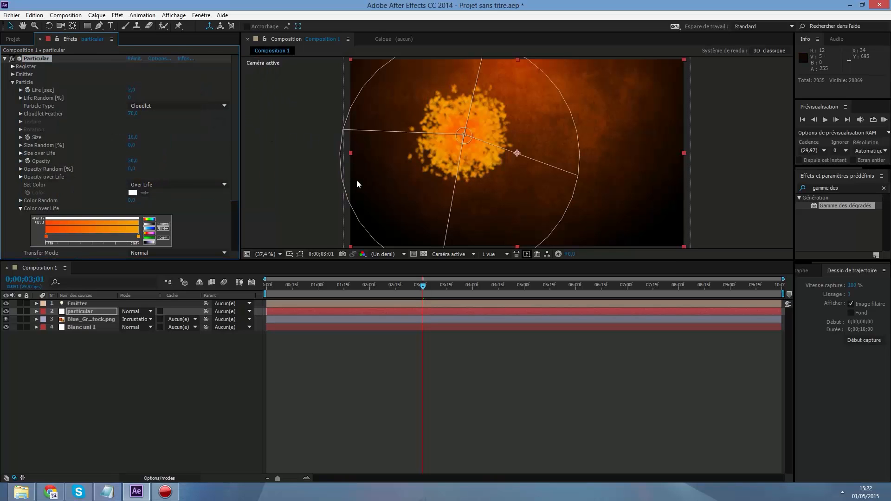
Create a new white solid layer in the composition.
left_click(142, 365)
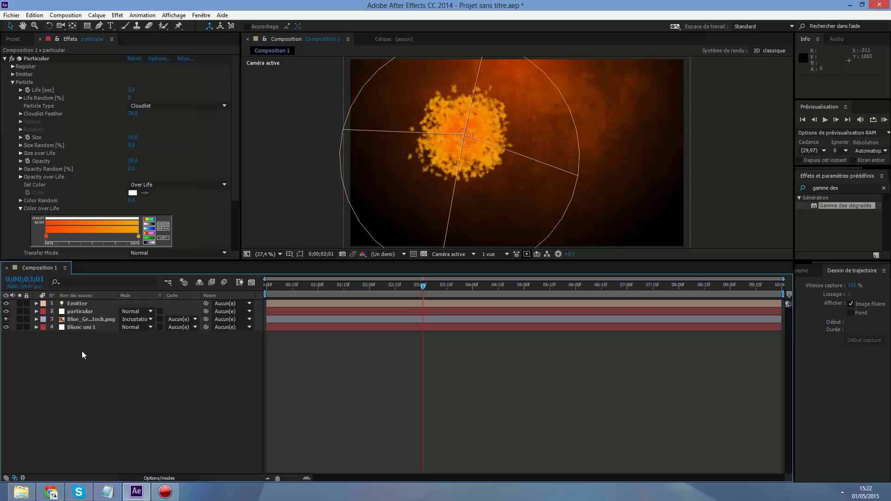
right_click(72, 375)
mouse_move(87, 384)
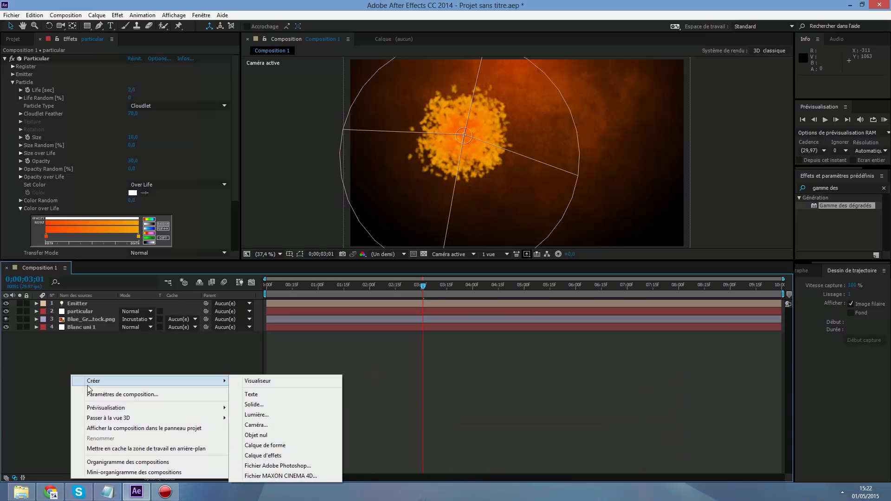
left_click(254, 405)
left_click(161, 188)
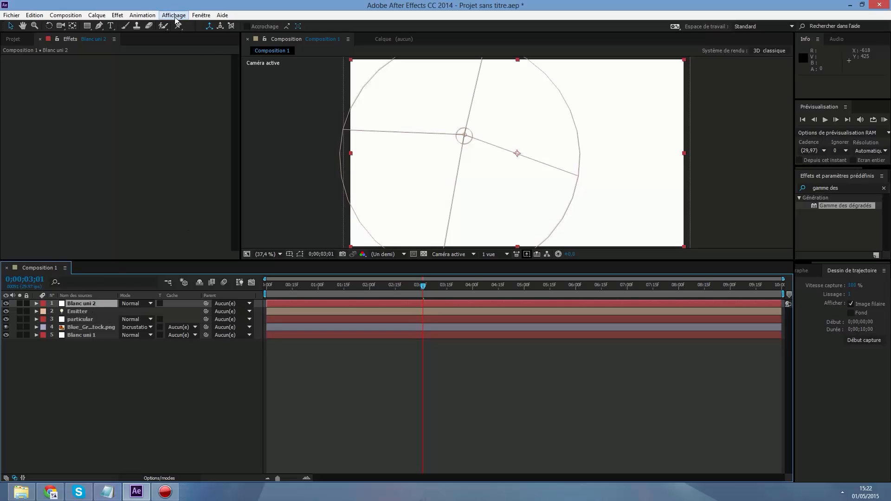
left_click(207, 17)
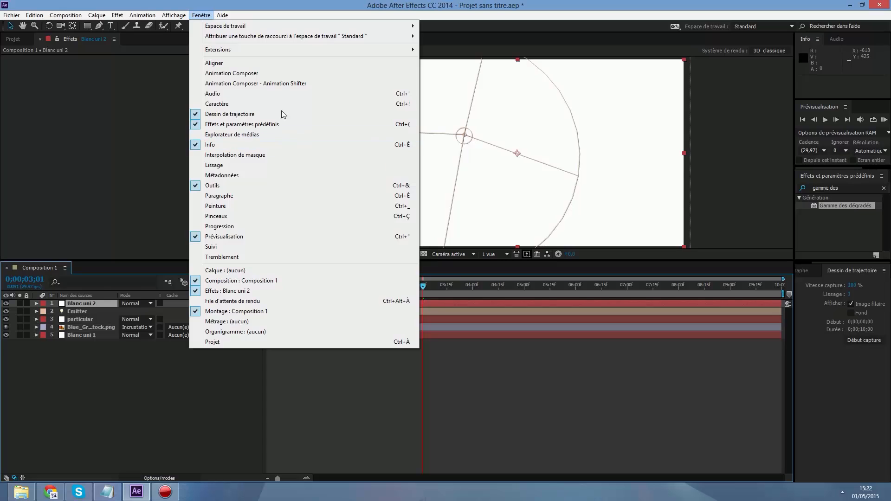
left_click(812, 374)
left_click(858, 341)
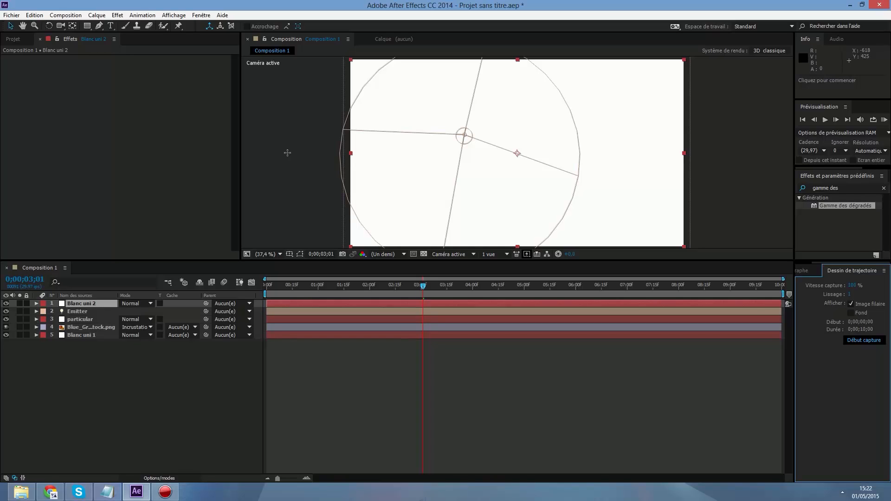
left_click_drag(286, 154, 279, 135)
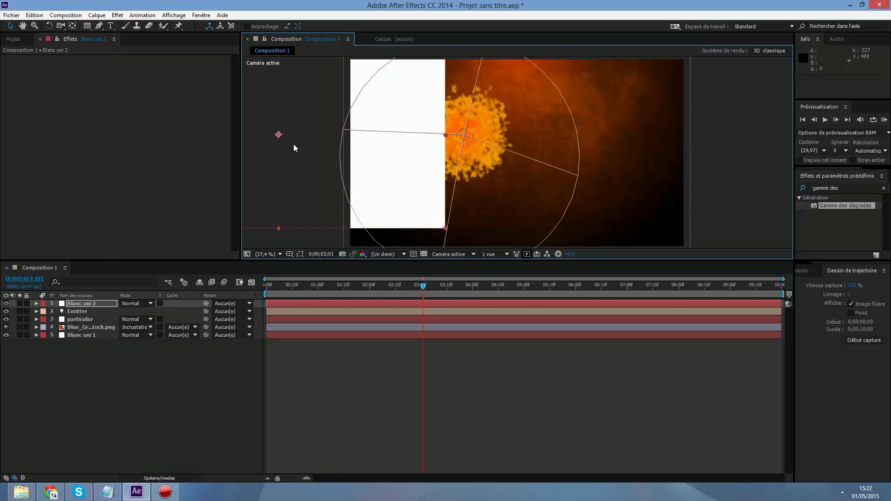
key("ctrl+z")
Capture a motion sketch for the new solid, dipping gently from beyond the frame's left side to beyond its right, then return to the first frame.
left_click(865, 340)
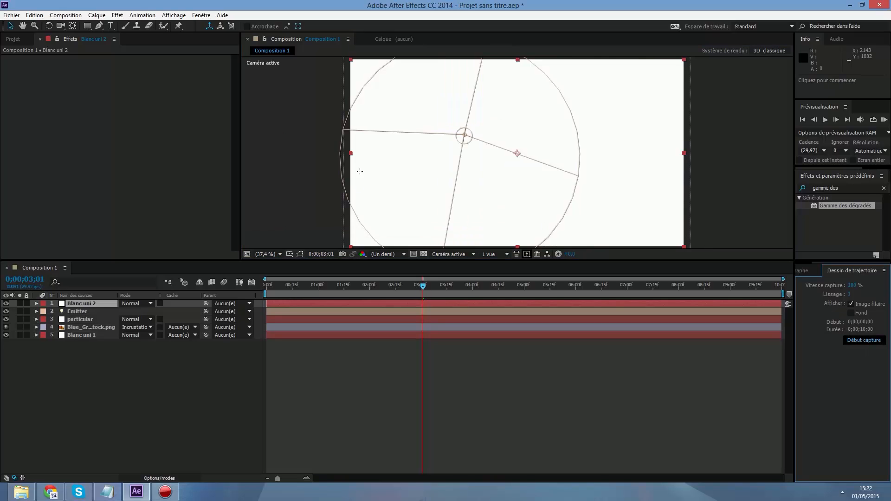
mouse_move(281, 137)
left_mouse_down()
mouse_move(388, 158)
mouse_move(577, 158)
mouse_move(678, 151)
mouse_move(766, 124)
left_mouse_up()
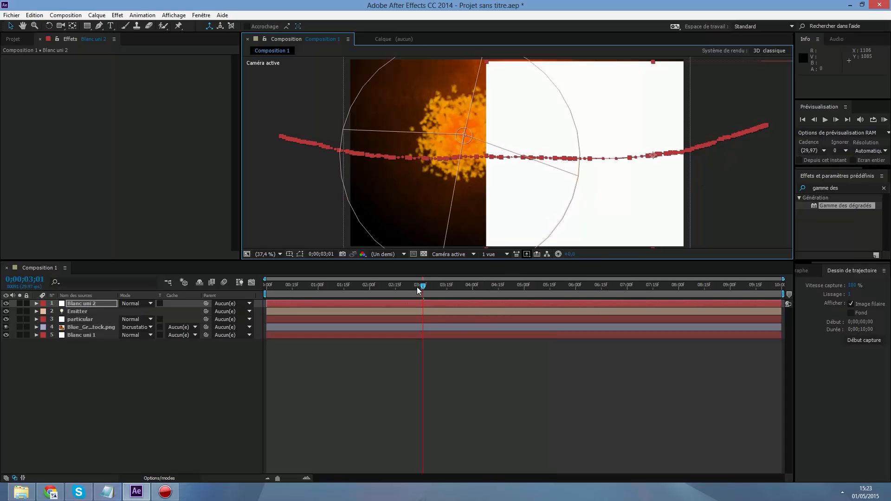
left_click_drag(421, 288, 268, 282)
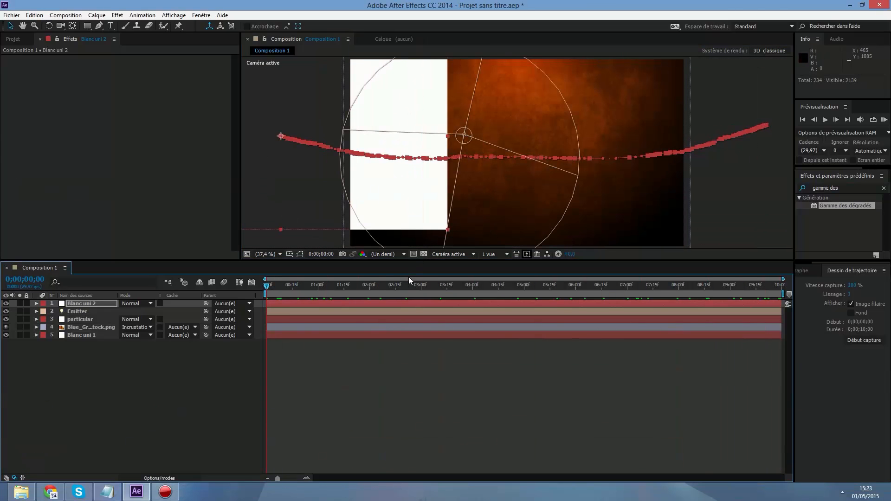
Copy all the captured Position keyframes of the sketched white solid.
left_click(35, 304)
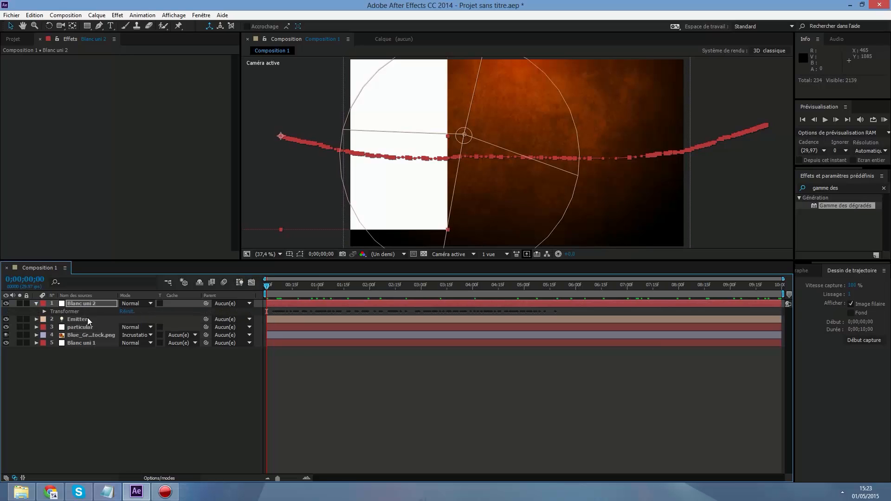
left_click(44, 312)
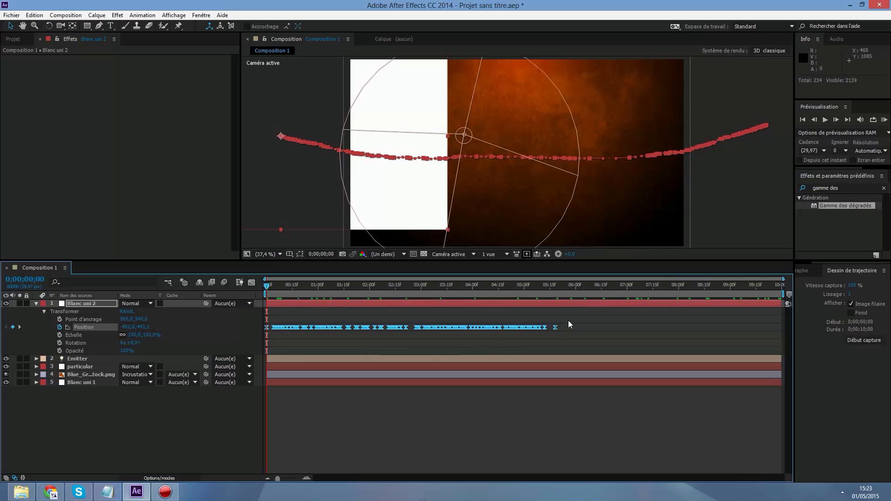
left_click_drag(567, 318, 261, 337)
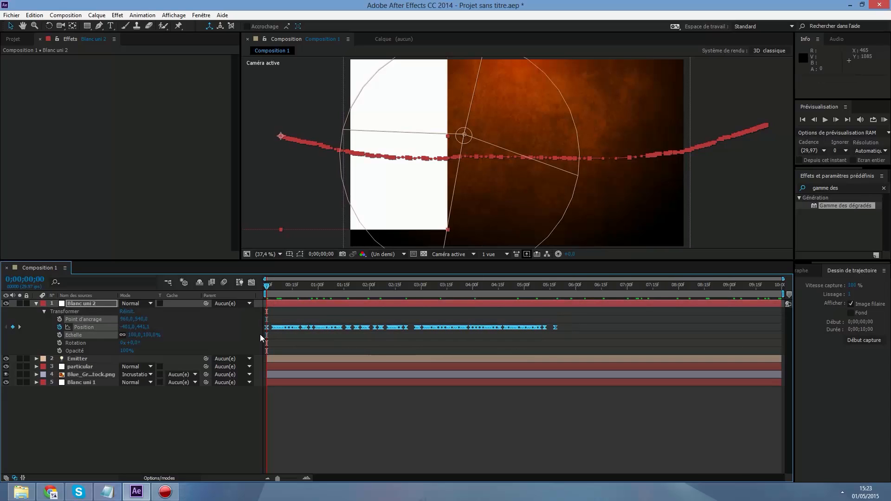
key("ctrl+c")
Delete the white solid that was used for the motion sketch.
left_click(39, 303)
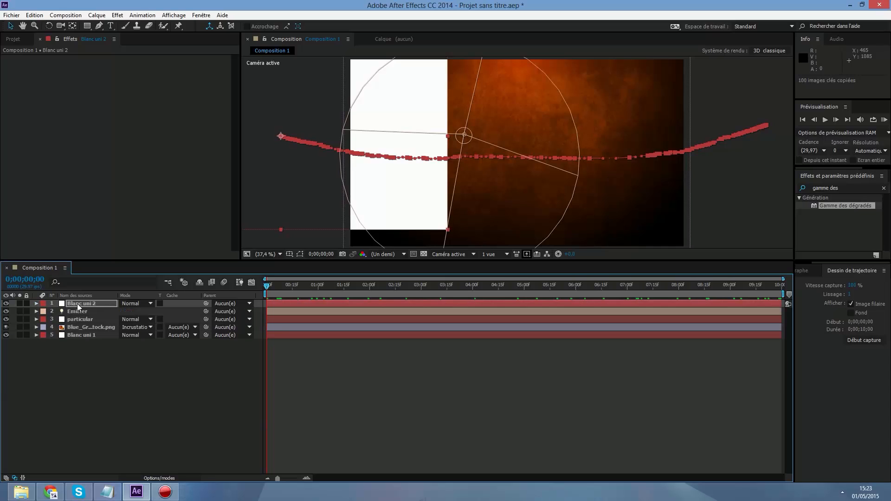
left_click(77, 303)
key("Delete")
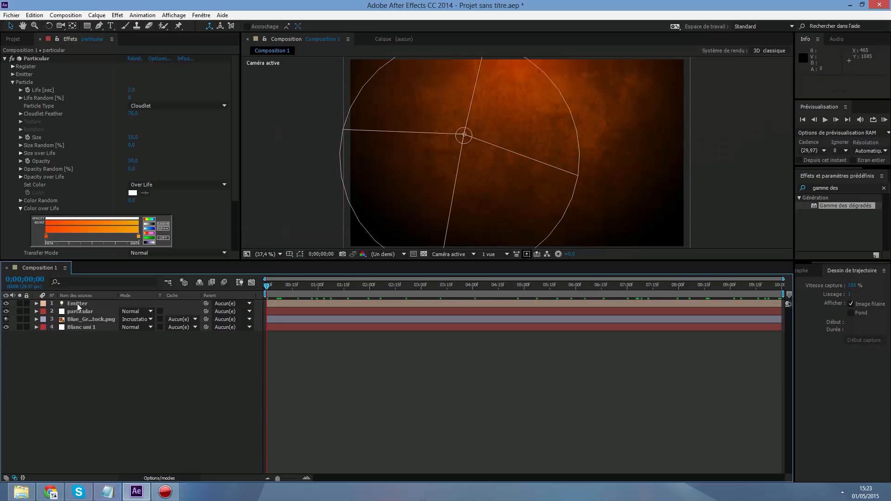
Paste the copied Position keyframes onto the Emitter light, starting at the first frame.
left_click(75, 303)
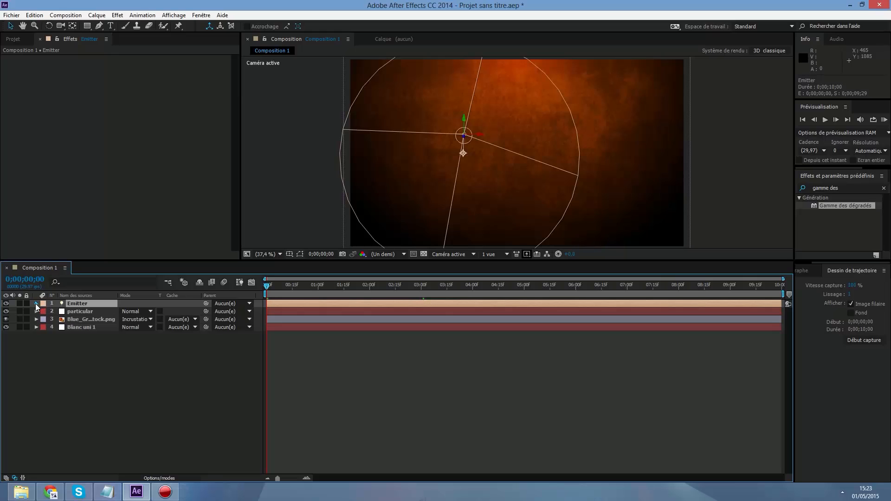
left_click(36, 303)
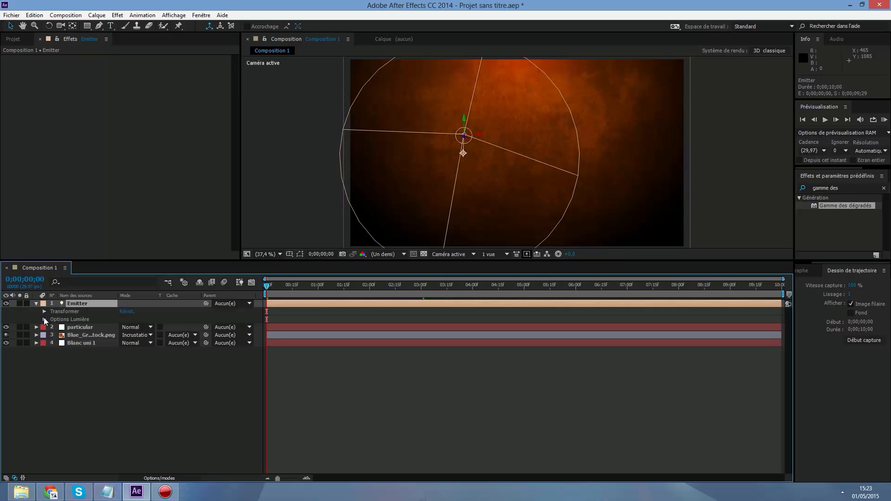
left_click(44, 311)
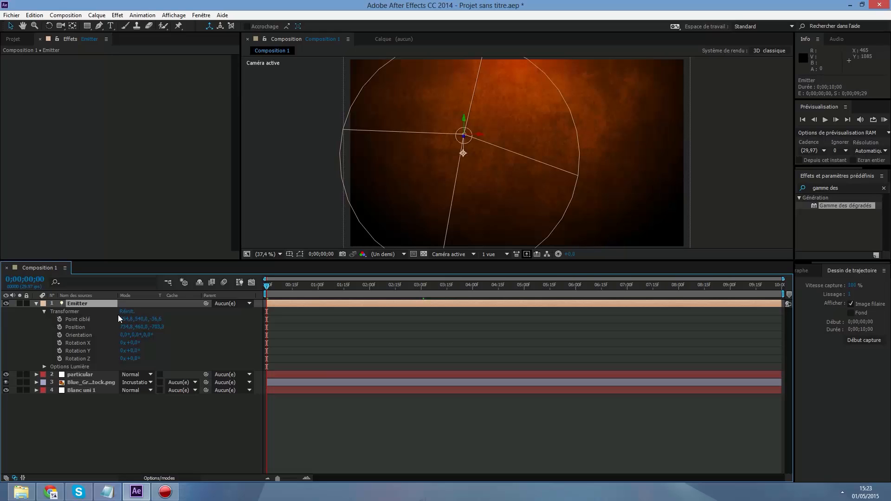
key("ctrl+v")
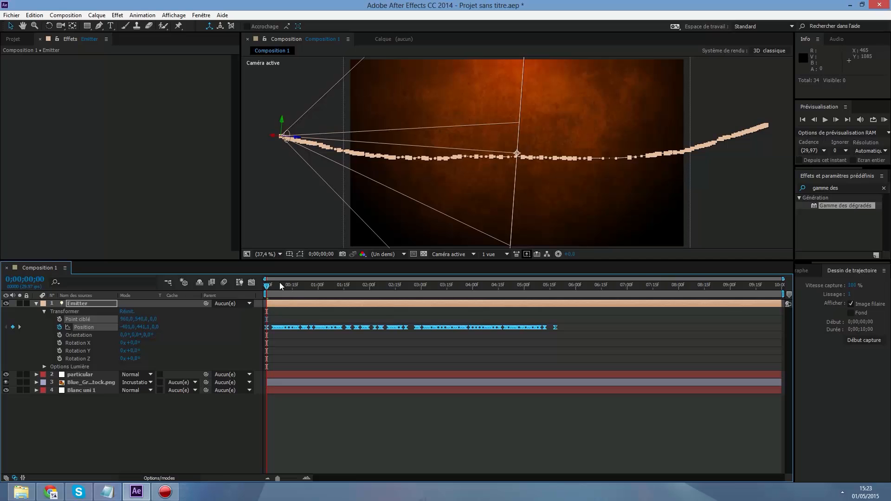
mouse_move(266, 286)
left_mouse_down()
mouse_move(392, 290)
mouse_move(517, 266)
mouse_move(348, 299)
mouse_move(275, 288)
mouse_move(258, 295)
left_mouse_up()
left_click(166, 218)
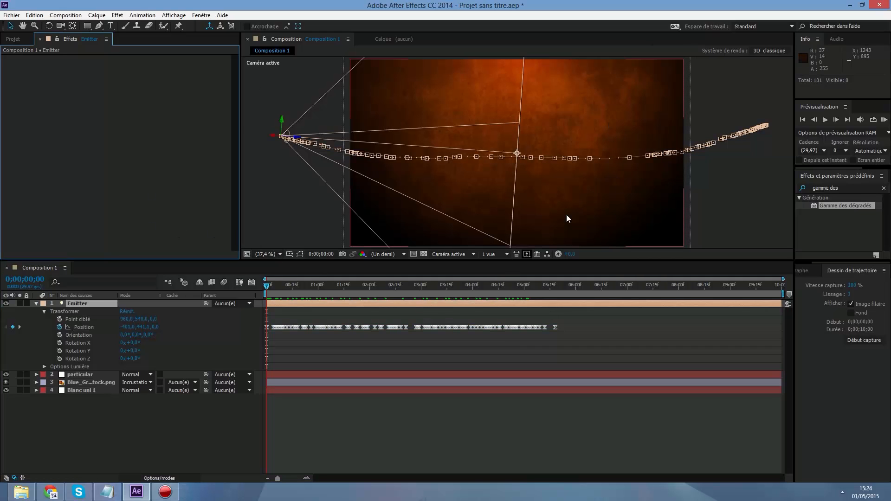
left_click(36, 303)
Set Air Resistance to 1 in the Air physics of the Particular effect.
left_click(80, 311)
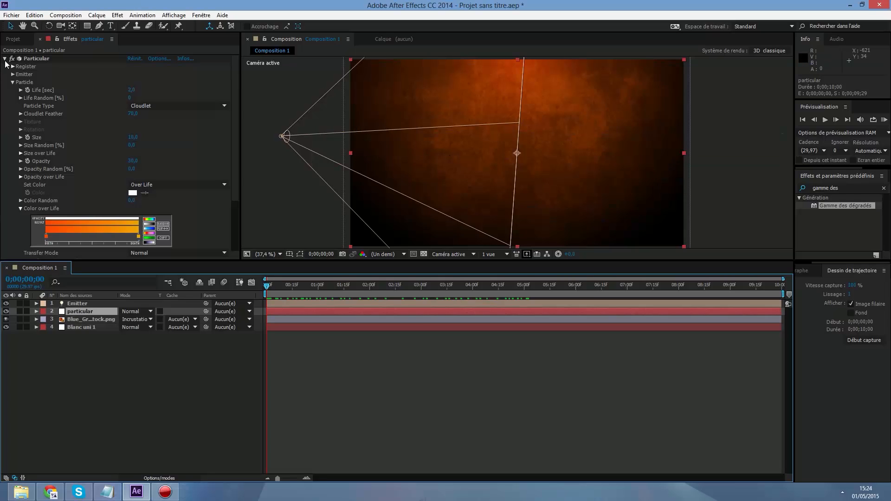
left_click(12, 82)
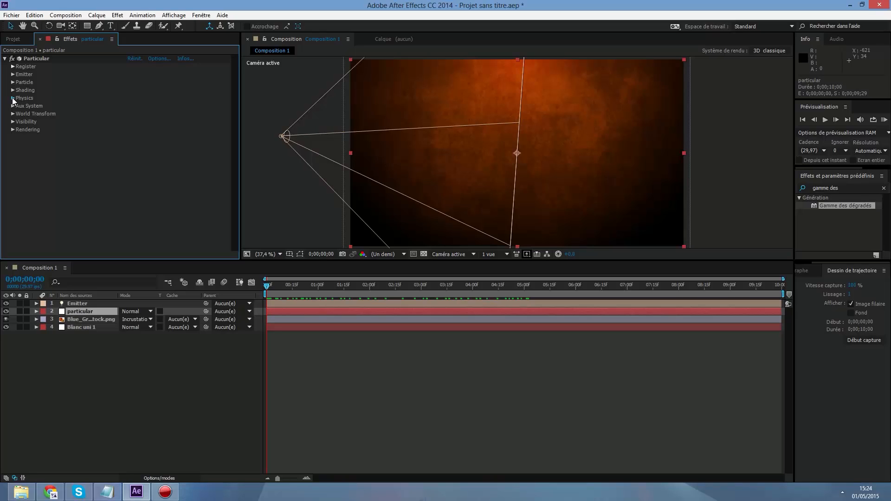
left_click(13, 98)
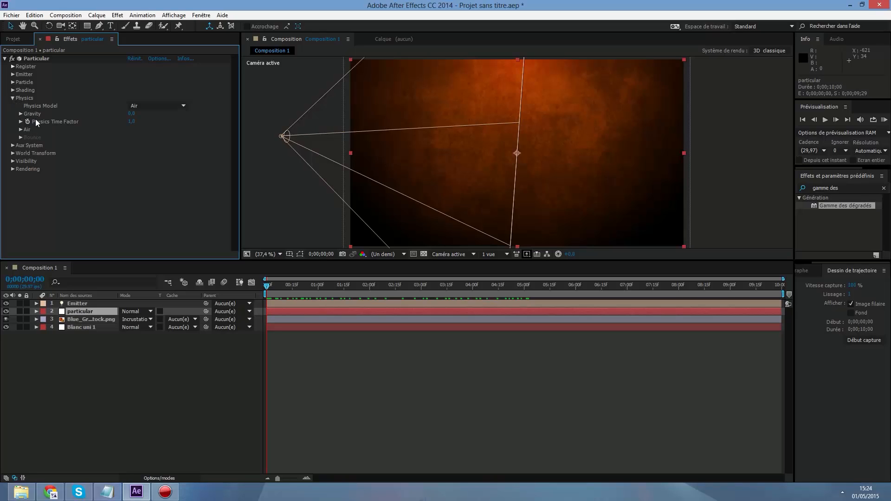
left_click(21, 130)
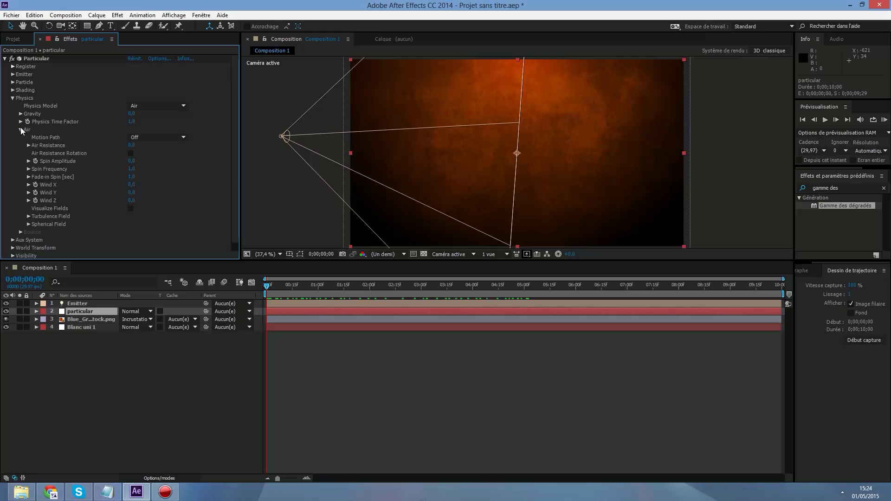
left_click(150, 106)
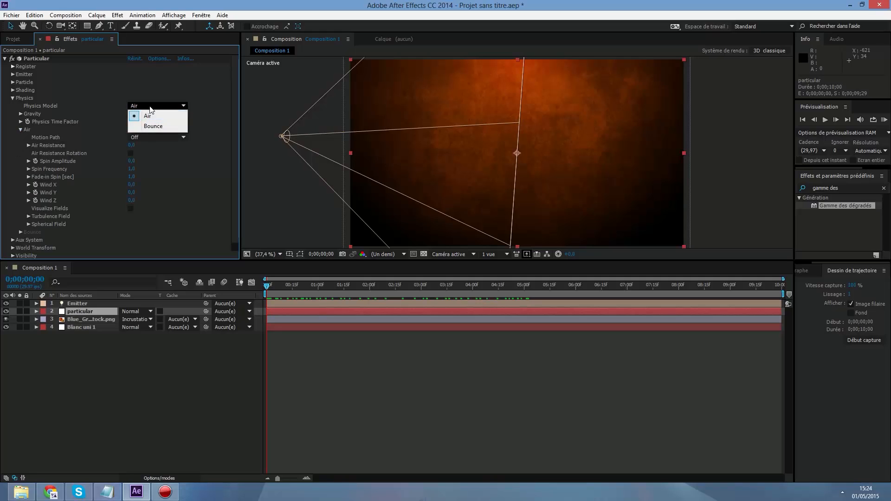
left_click(157, 111)
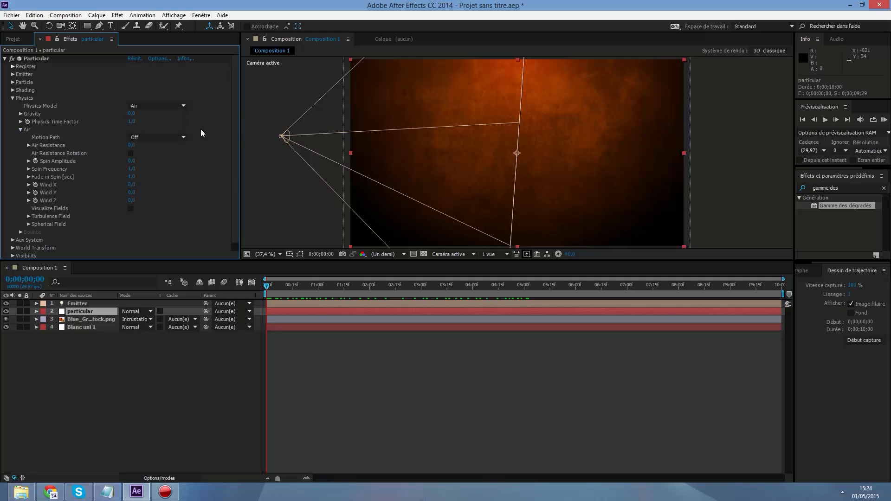
left_click(131, 146)
type("1")
key("Return")
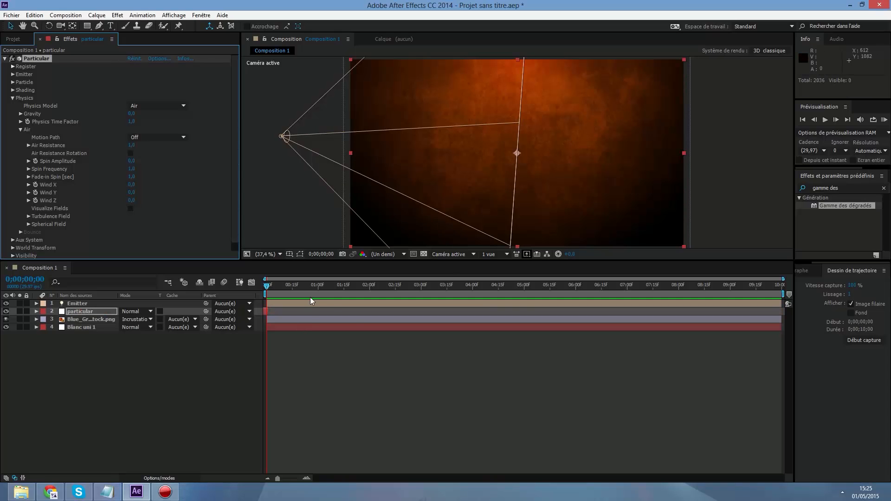
left_click_drag(310, 293, 338, 284)
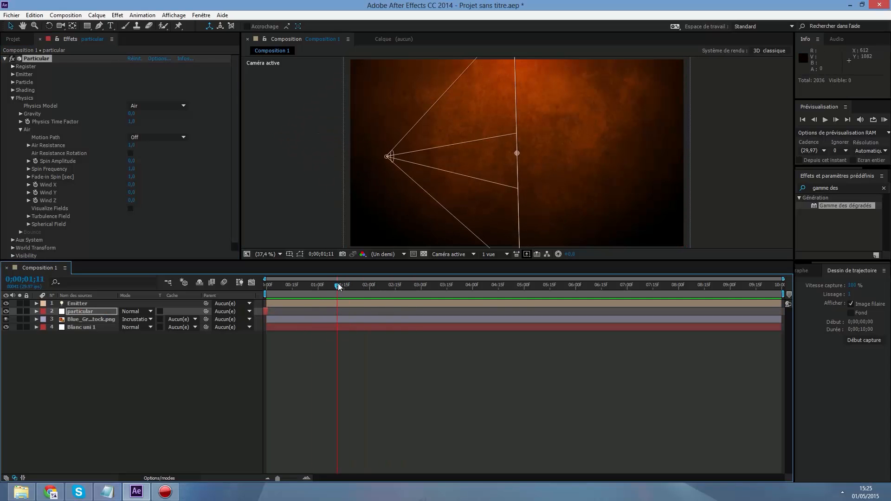
left_click(108, 350)
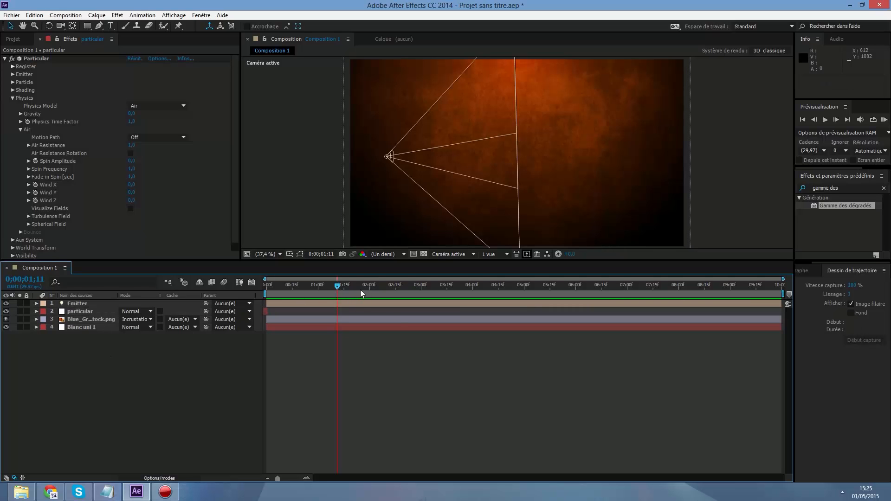
left_click_drag(338, 286, 274, 284)
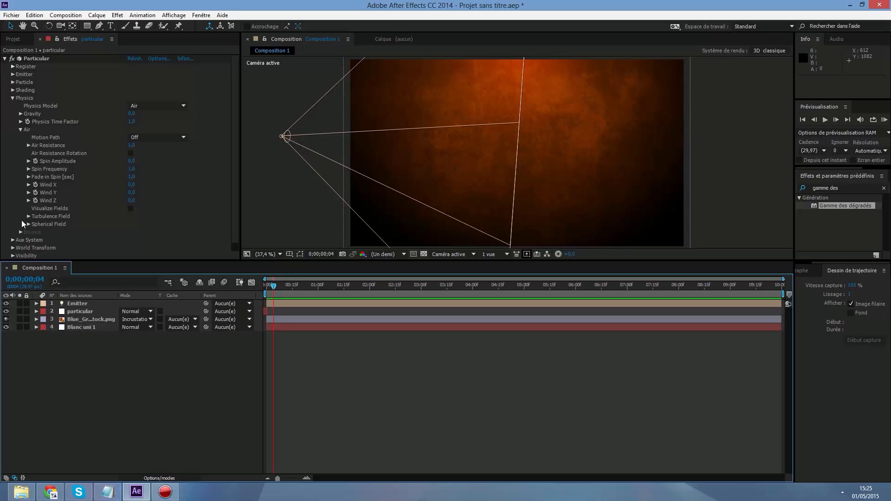
Set the Aux System's Emit option to Continously in the Particular effect.
left_click(13, 241)
scroll(23, 234, "down", 5)
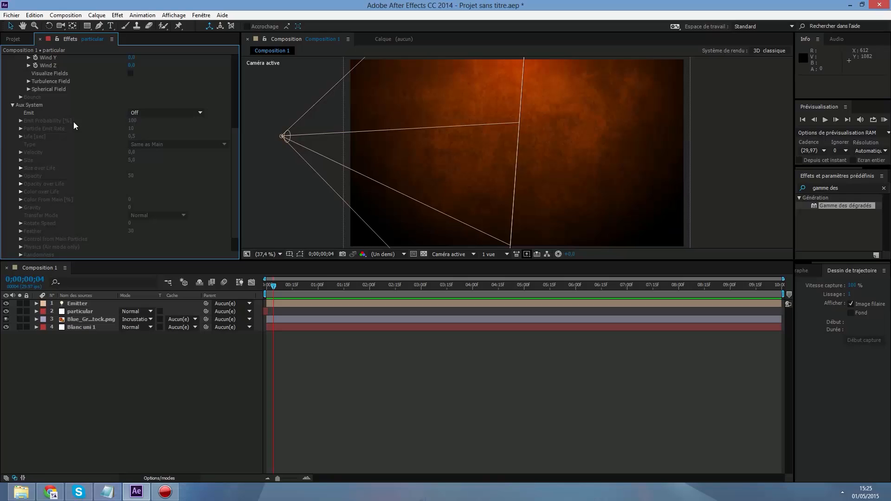
left_click(156, 113)
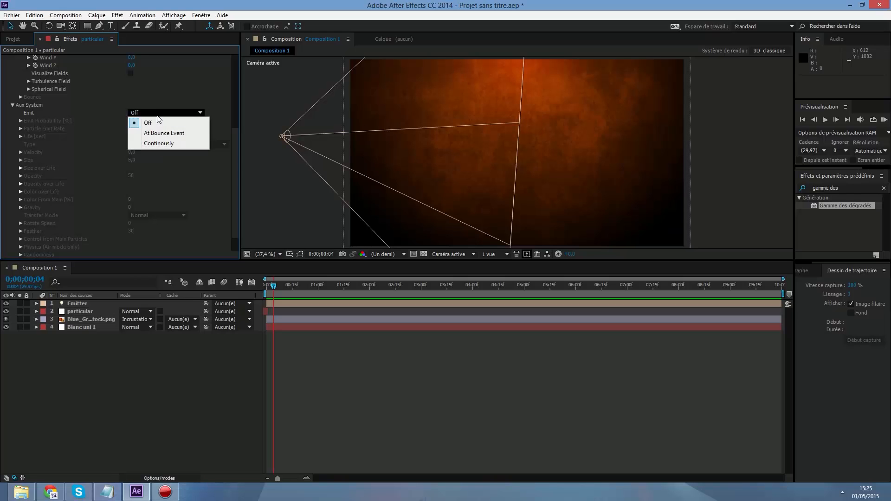
left_click(158, 143)
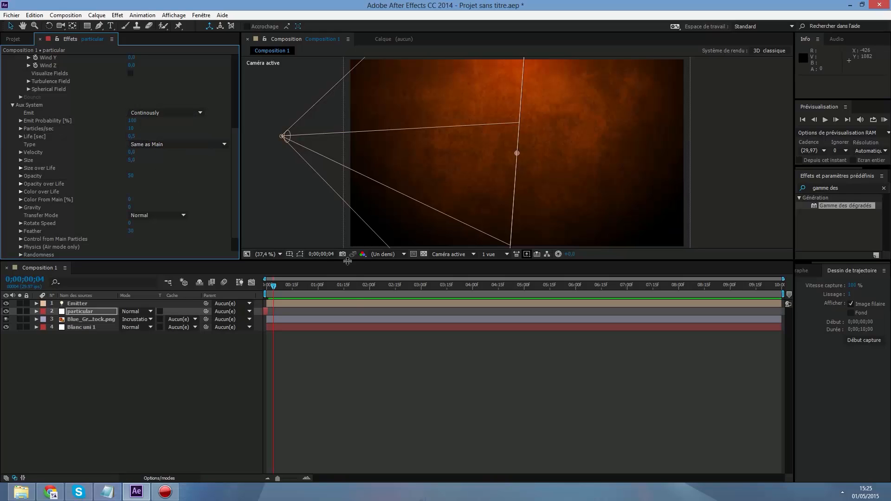
Extend the particular layer's out point to the end of the 10-second composition.
left_click(362, 287)
left_click_drag(364, 290, 407, 289)
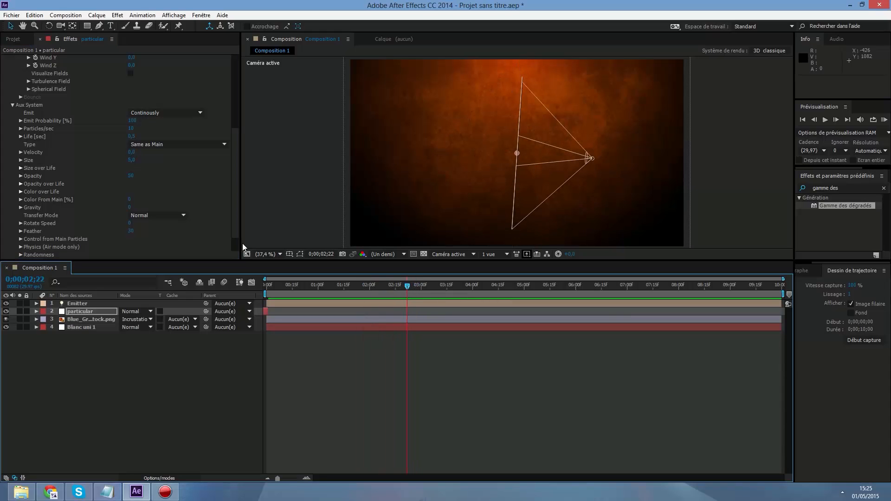
left_click(79, 311)
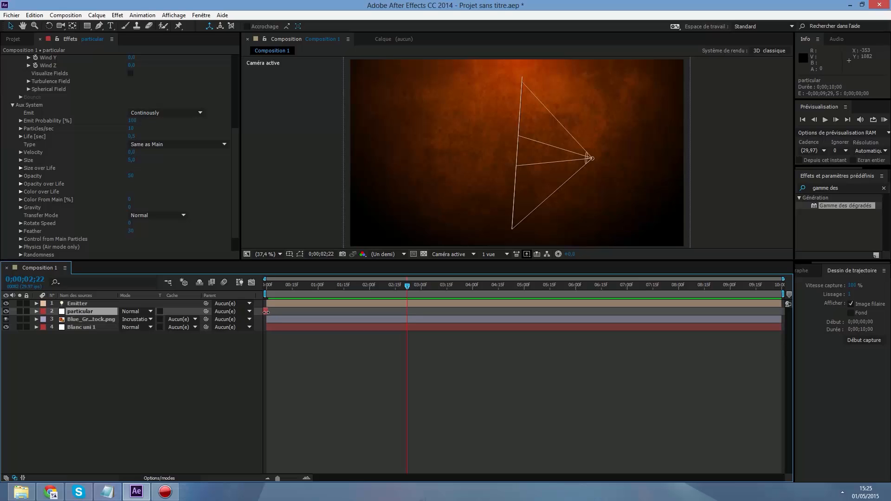
left_click_drag(266, 312, 782, 312)
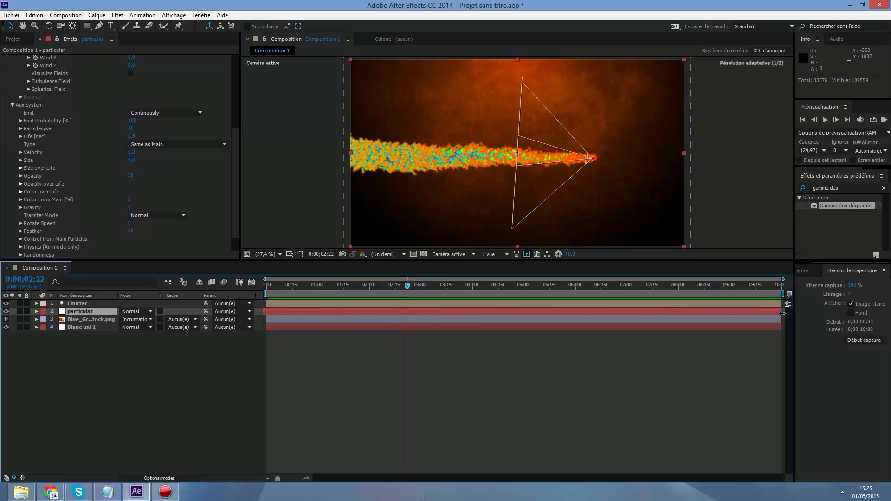
Move to 0;00;03;10 in the composition and set the Aux System's Particles/sec to 50.
left_click_drag(411, 285, 439, 296)
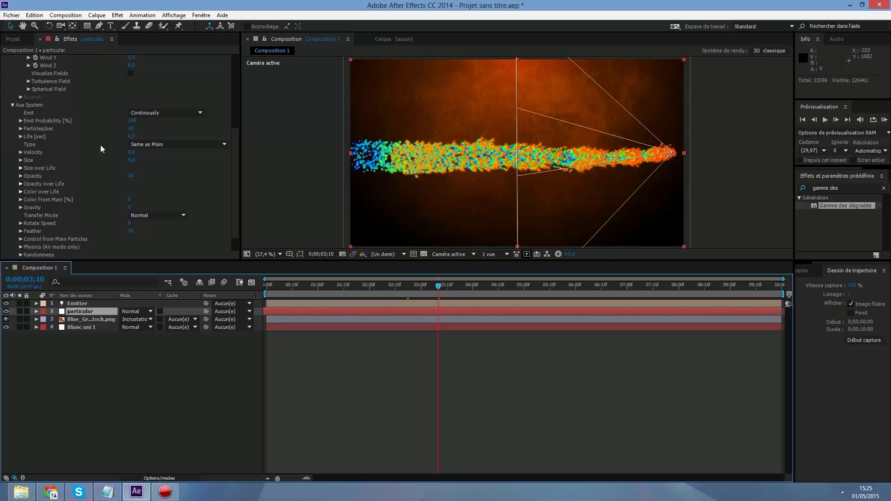
left_click(131, 130)
type("5")
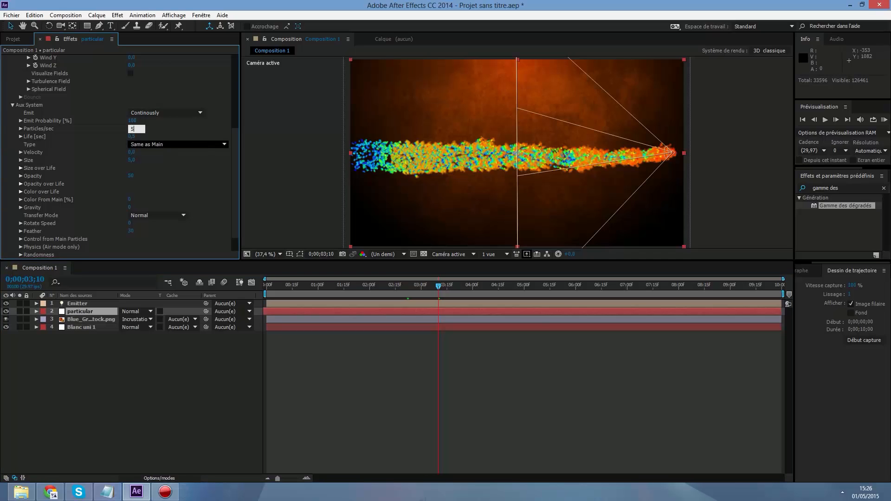
key("Return")
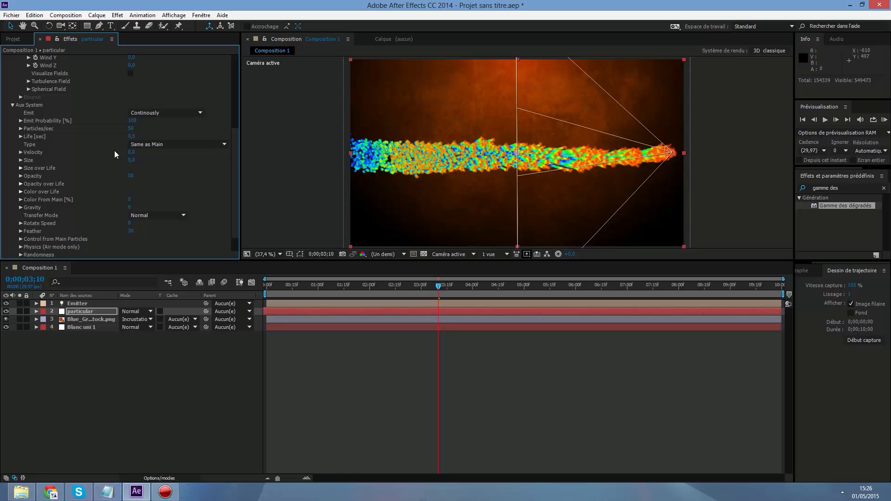
Set the Aux System's Color From Main to 100% and dismiss the incoming Skype call notification.
left_click(129, 201)
type("100")
key("Return")
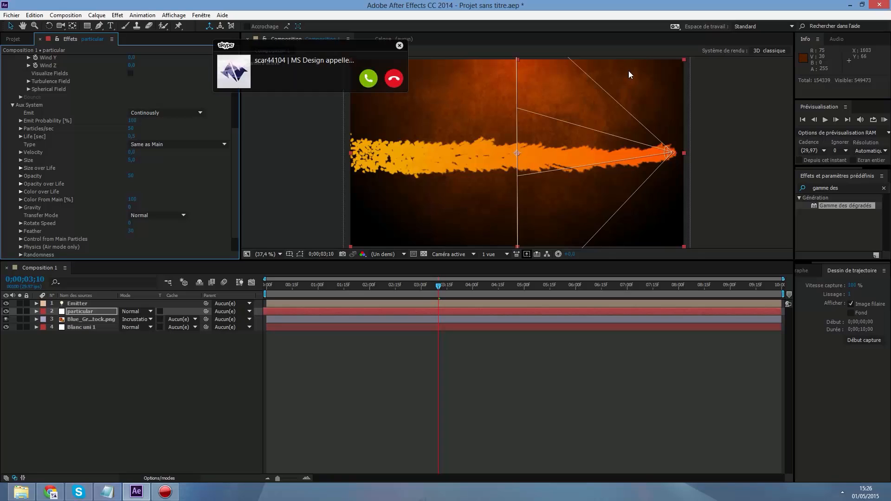
left_click(399, 45)
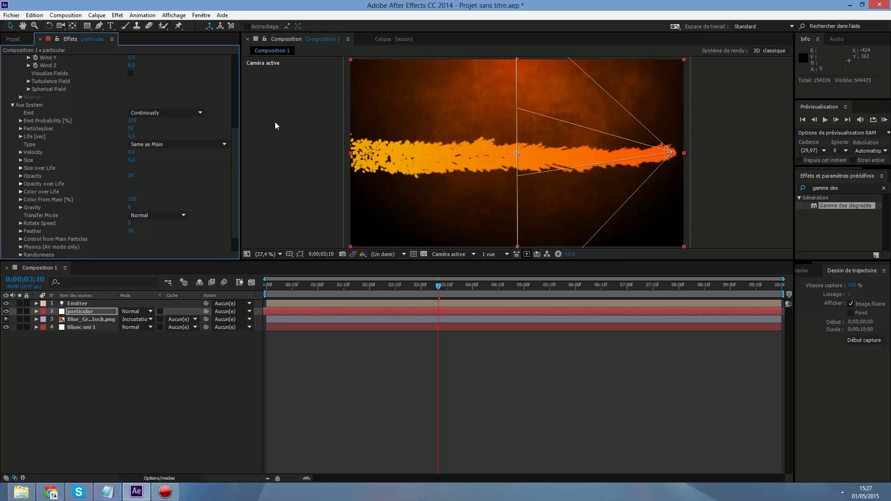
Set Turbulence Position to 20 in the Aux System's Physics (Air mode only) settings.
left_click_drag(234, 160, 234, 181)
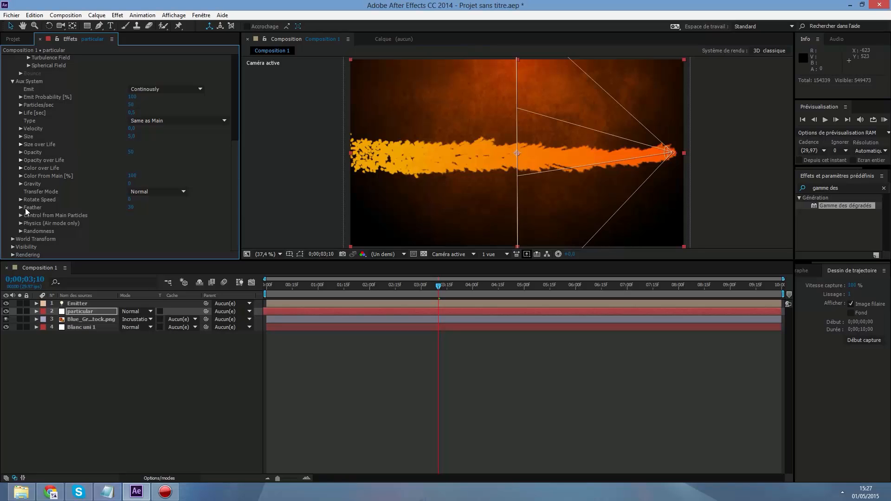
left_click(20, 224)
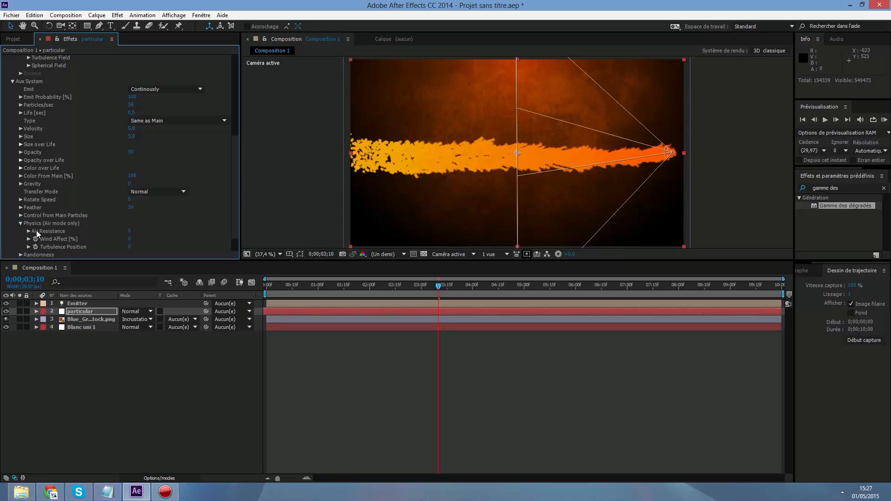
left_click(130, 249)
type("29")
key("Return")
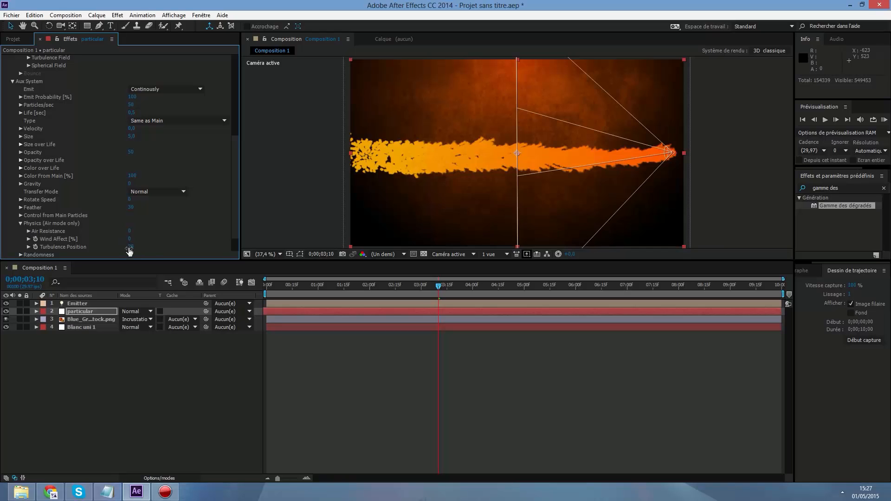
left_click(130, 247)
type("0")
key("Return")
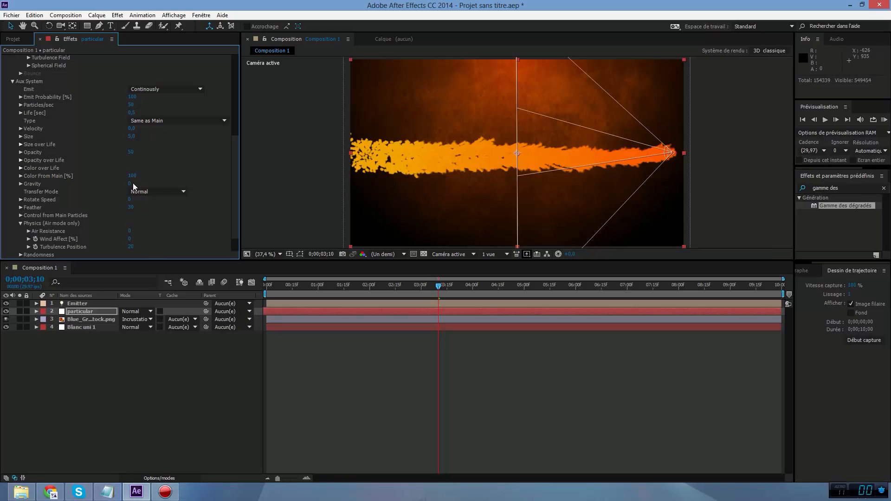
Collapse Particular's Aux System and Physics settings and expand its Shading settings.
scroll(125, 183, "up", 1)
scroll(120, 175, "up", 1)
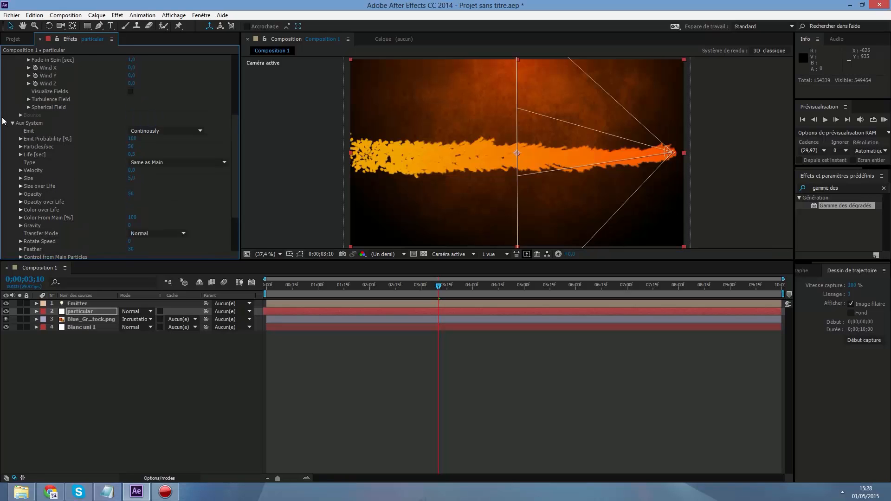
left_click(13, 124)
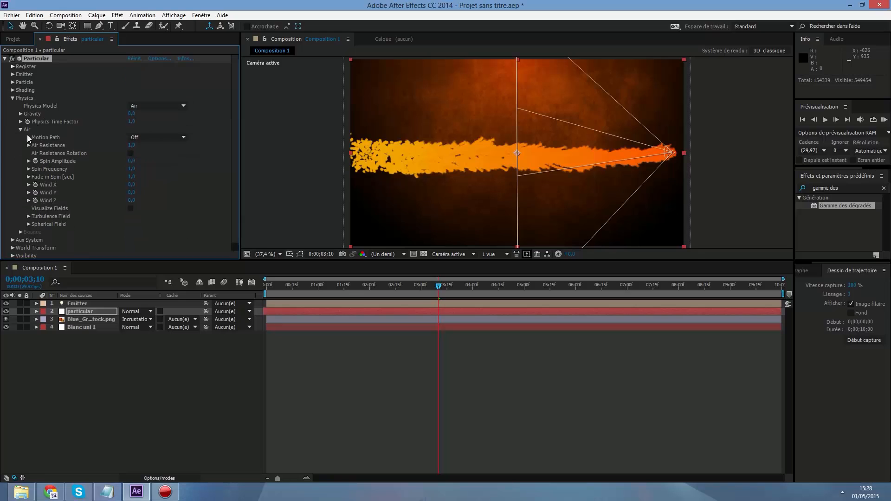
left_click(13, 98)
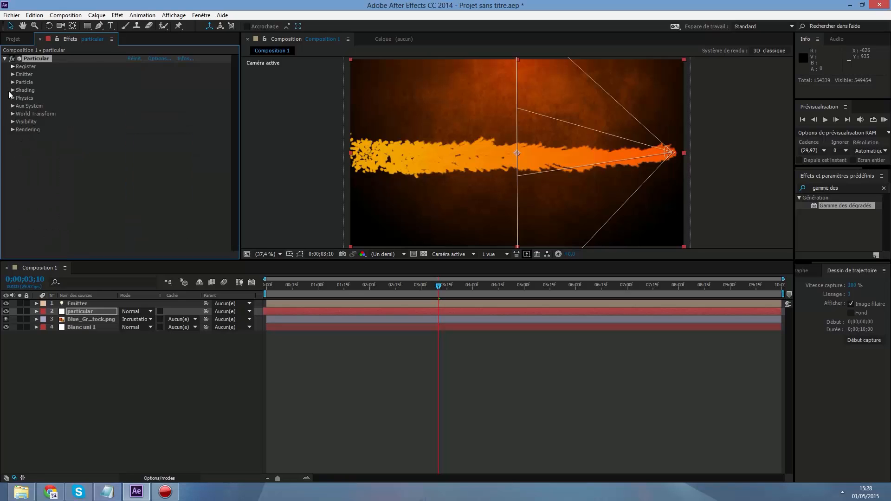
left_click(13, 90)
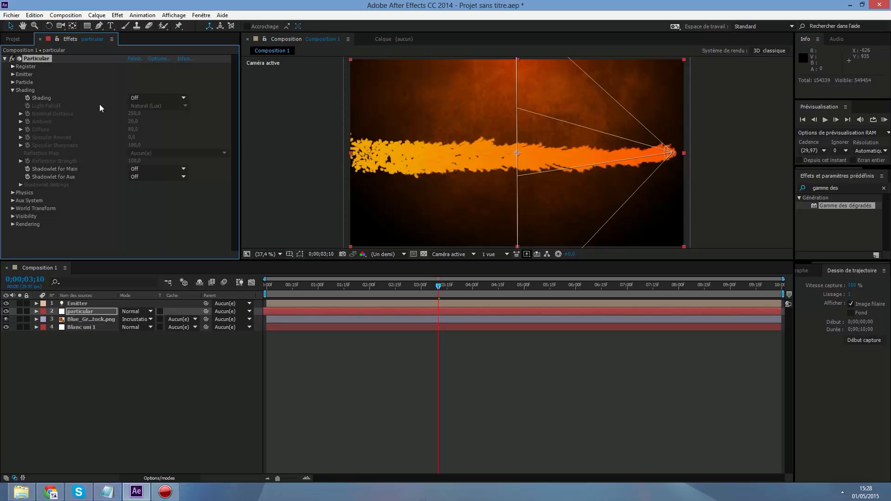
Try turning on Shading in the Particular effect and switch it back off.
left_click(142, 98)
left_click(154, 119)
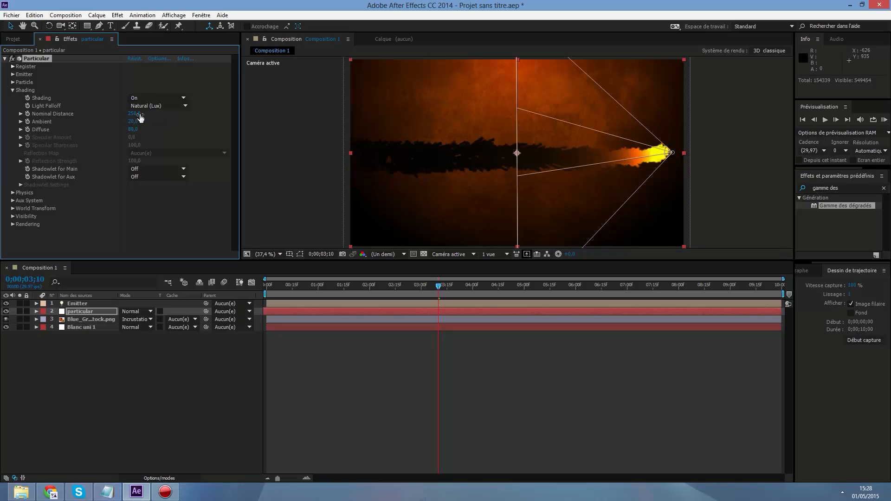
left_click(164, 97)
left_click(153, 108)
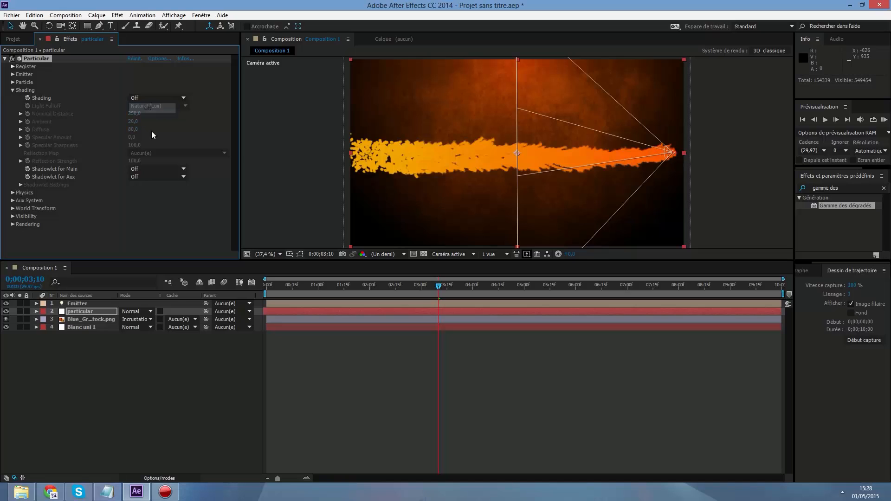
Turn on Shadowlet for Main in the Shading settings and expand the Shadowlet Settings.
left_click(141, 167)
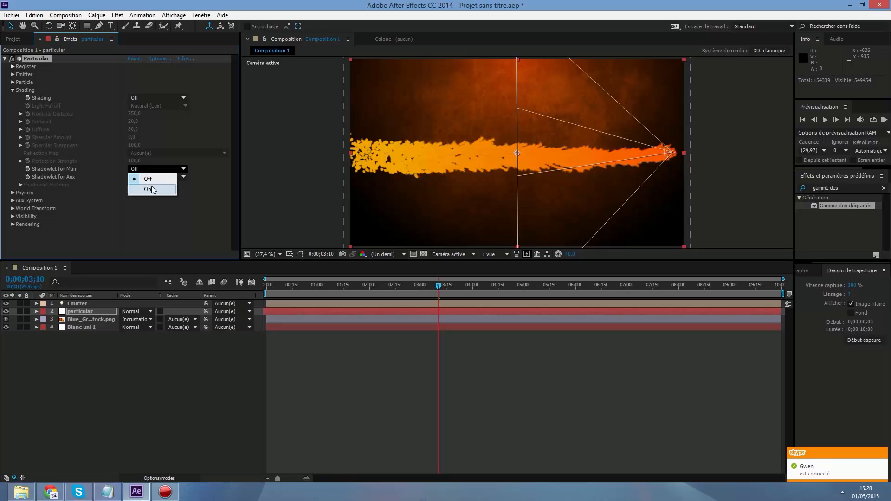
left_click(154, 191)
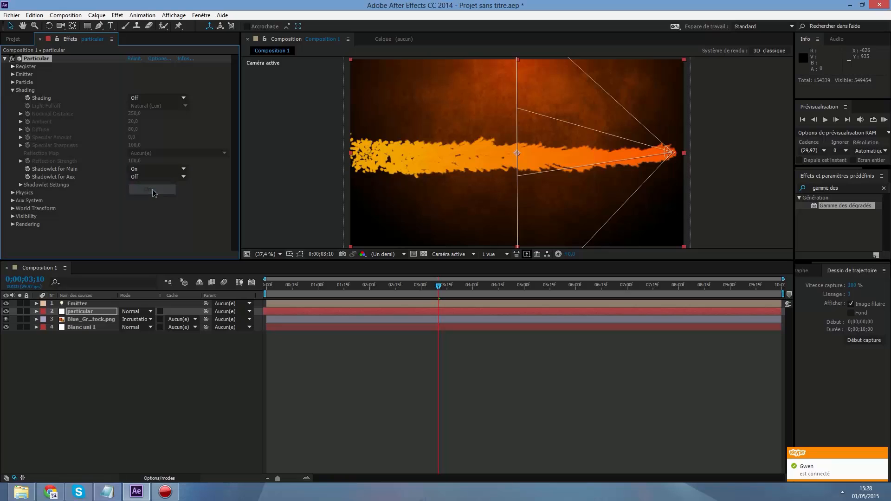
left_click(19, 186)
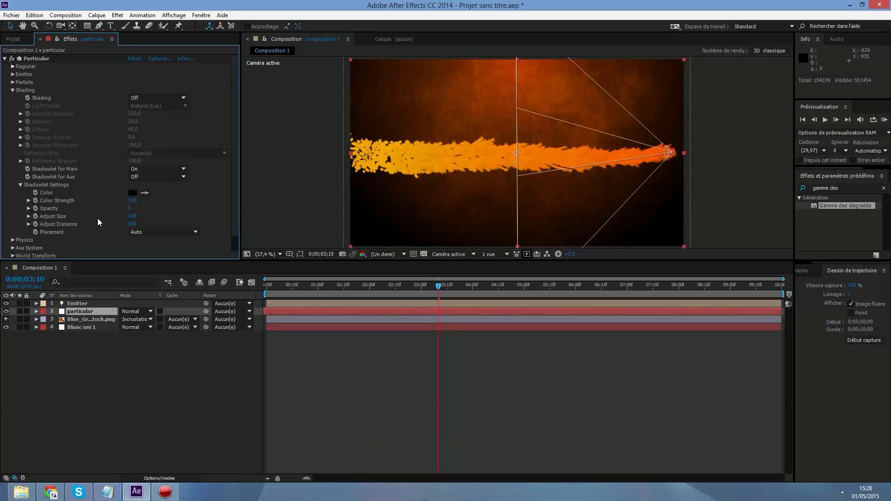
Set the shadowlet's Adjust Size to 137 and Adjust Distance to 270.
left_click(135, 216)
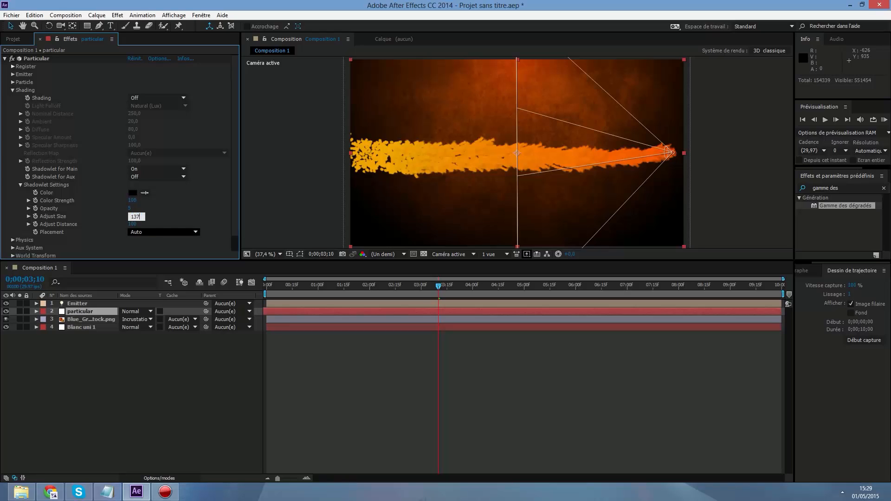
key("Return")
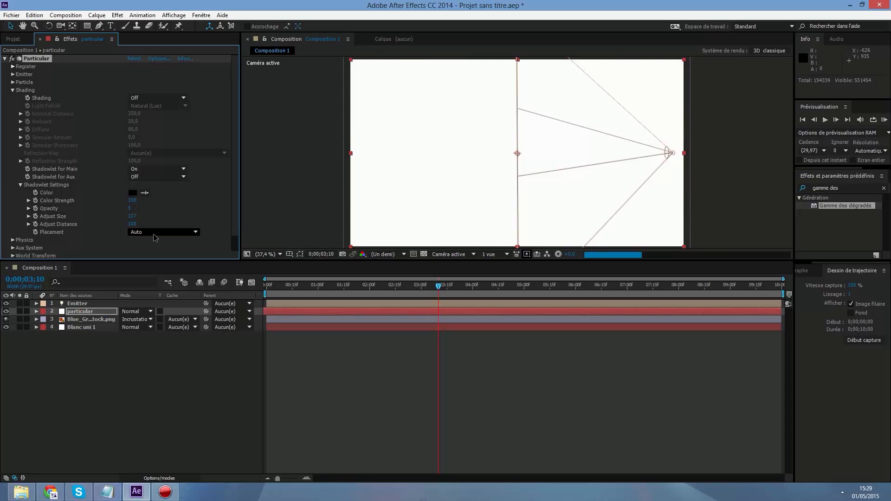
left_click(133, 224)
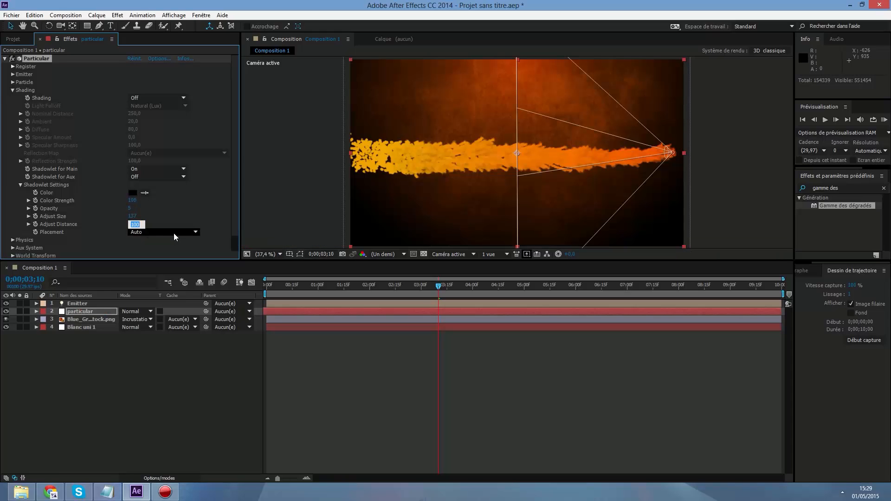
type("é")
key("BackSpace")
type("270")
key("Return")
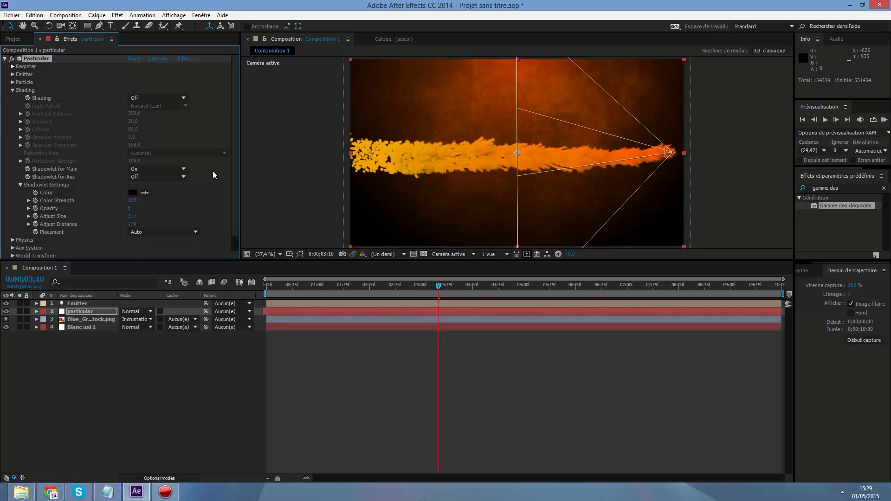
Try different shadowlet Opacity values and settle on 8.
scroll(201, 200, "down", 1)
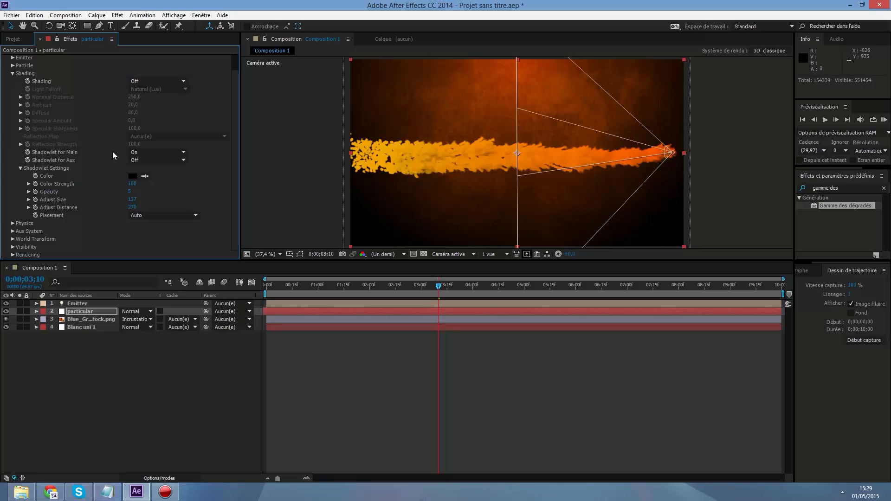
left_click(131, 192)
type("8")
type("à")
type("10")
key("Return")
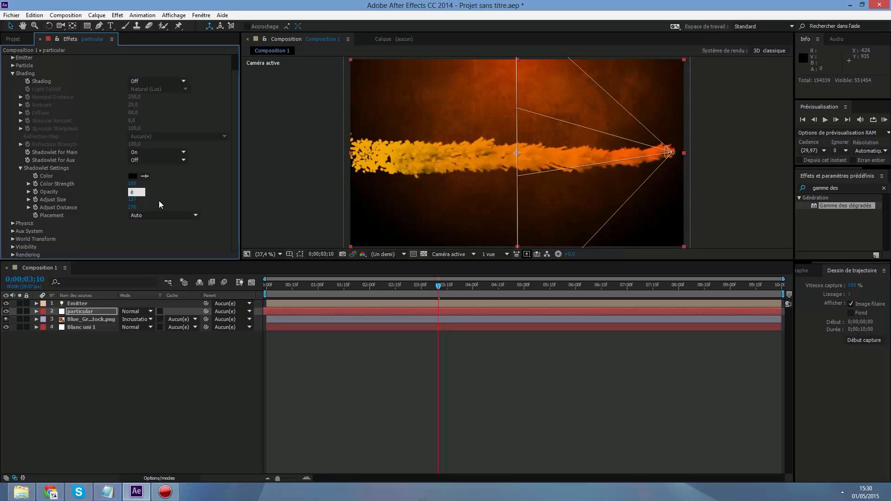
type("7")
key("Return")
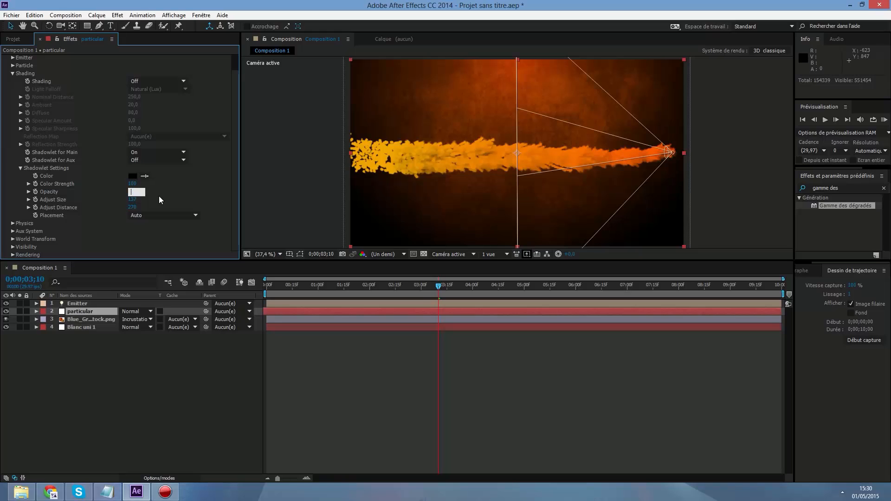
type("8")
key("Return")
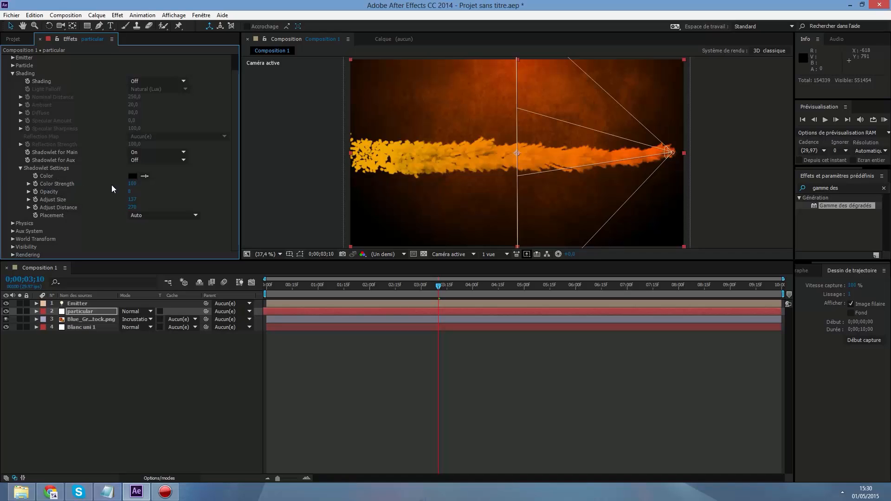
Set the shadowlet's Color Strength to 70.
left_click(133, 184)
type("70")
key("Return")
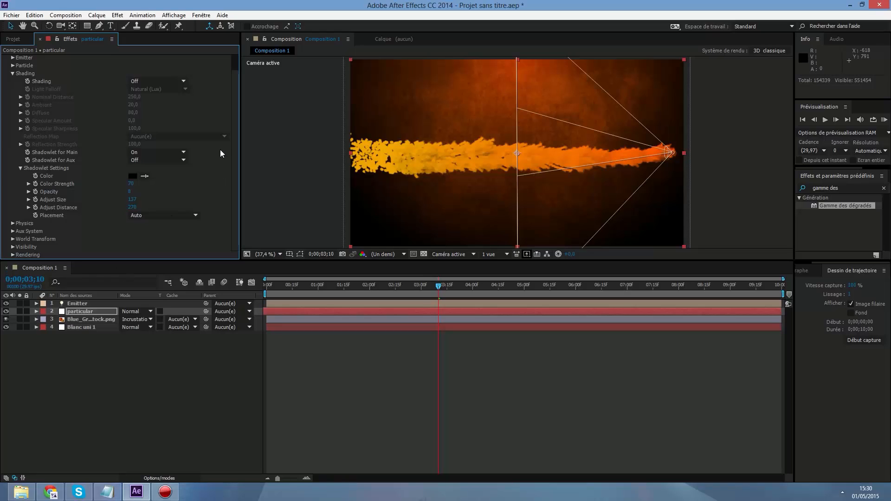
Collapse the Shading settings and set the main Emitter's Particles/sec to 2000.
scroll(119, 219, "up", 1)
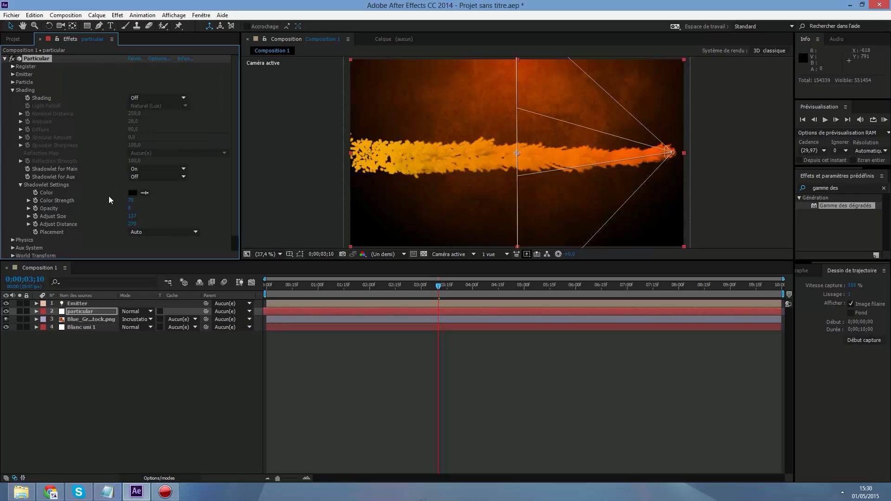
left_click(12, 90)
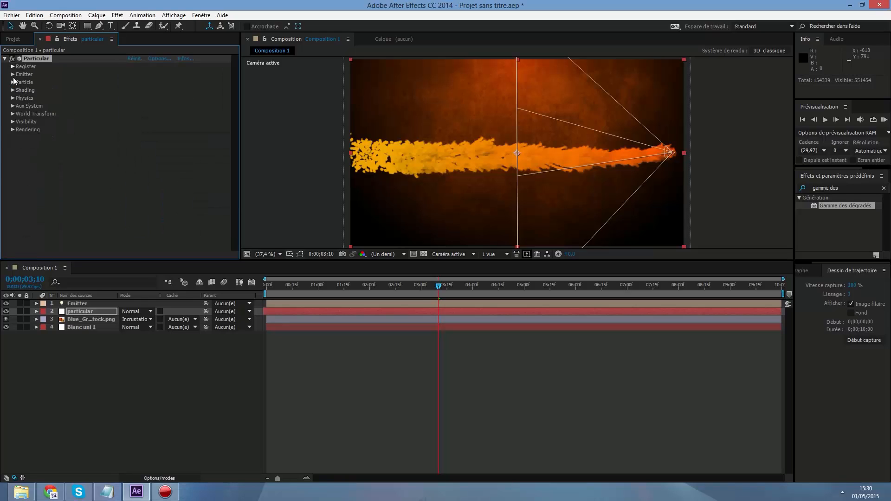
left_click(13, 75)
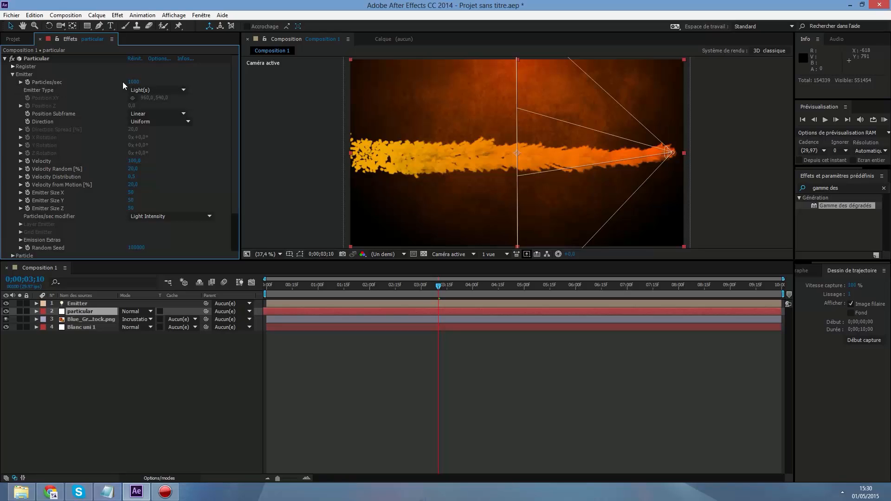
left_click(135, 82)
type("2000")
key("Return")
key("Caps_Lock")
key("Caps_Lock")
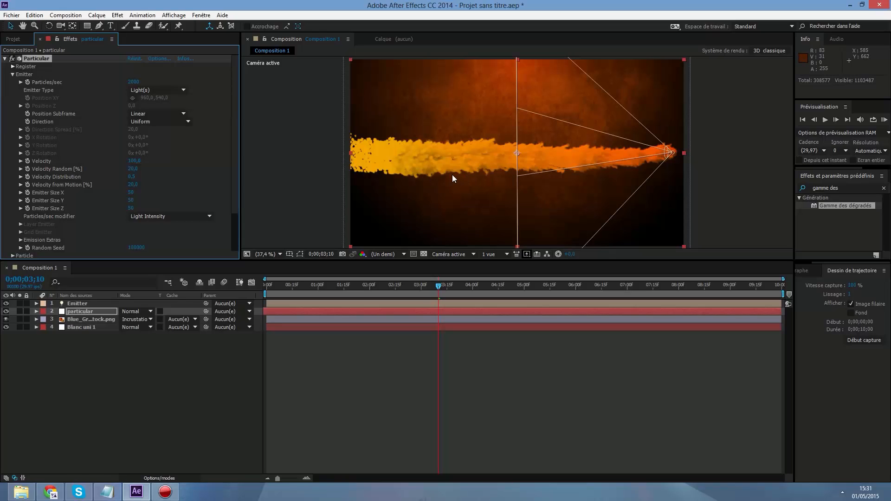
Set the main particle's Life to 4 seconds in the Particle settings.
left_click(13, 74)
left_click(13, 82)
scroll(14, 83, "down", 1)
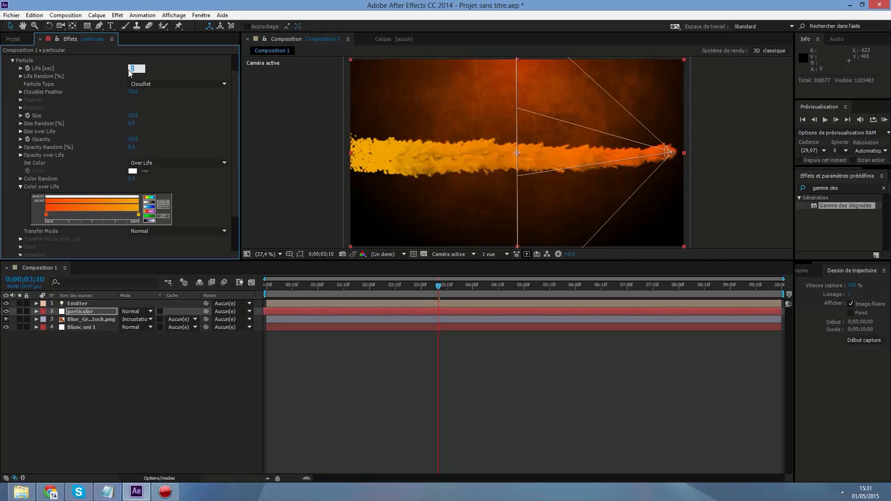
type("4")
key("Return")
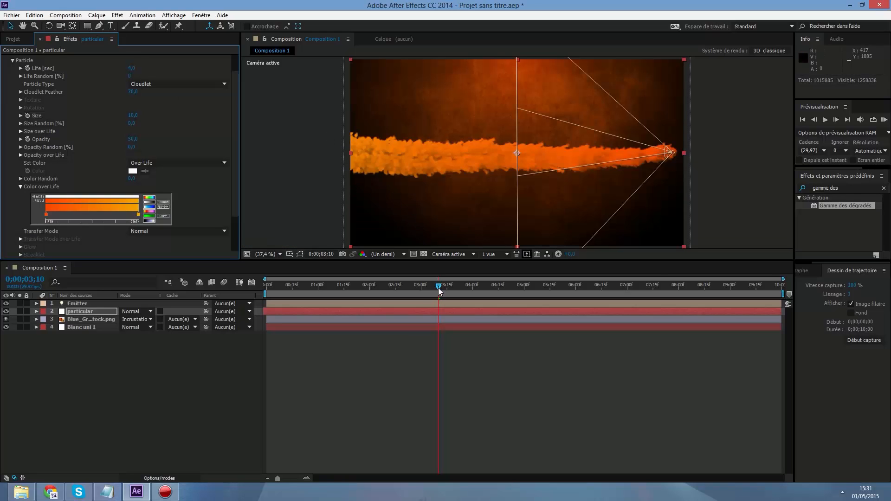
Try a particle Life of 10 seconds around the 7-second mark and return it to 4 seconds.
left_click_drag(451, 290, 628, 290)
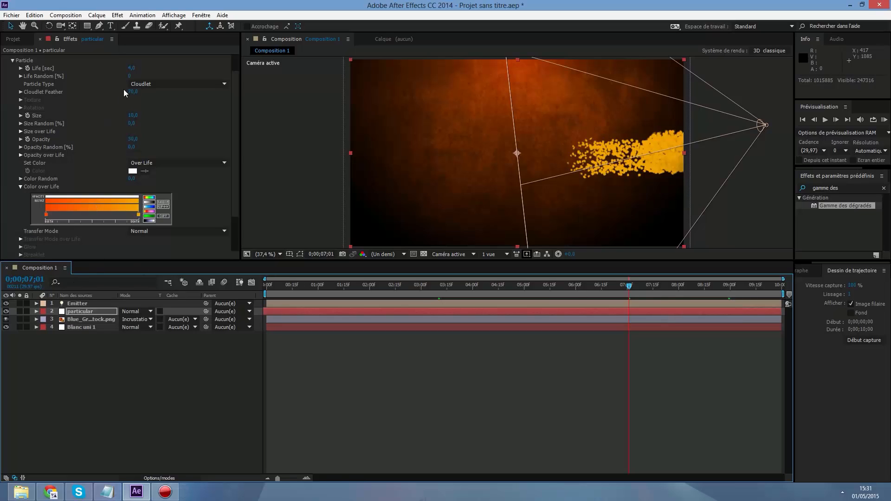
left_click(132, 70)
type("100")
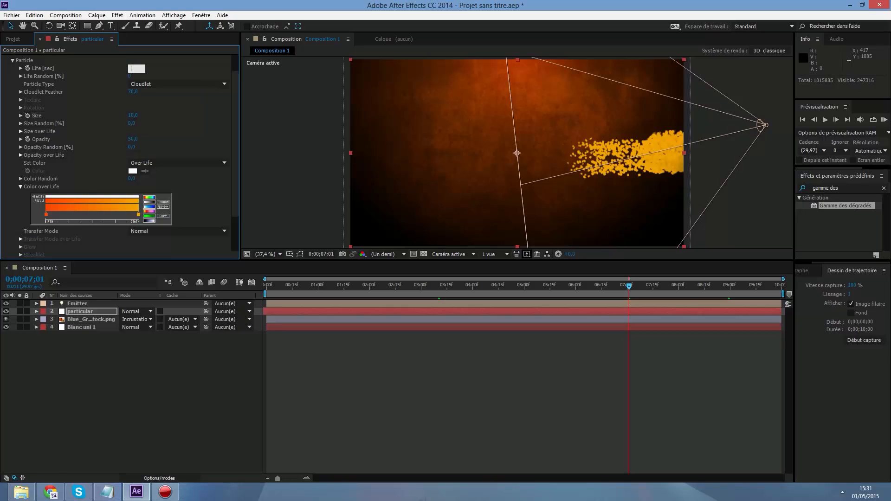
key("Return")
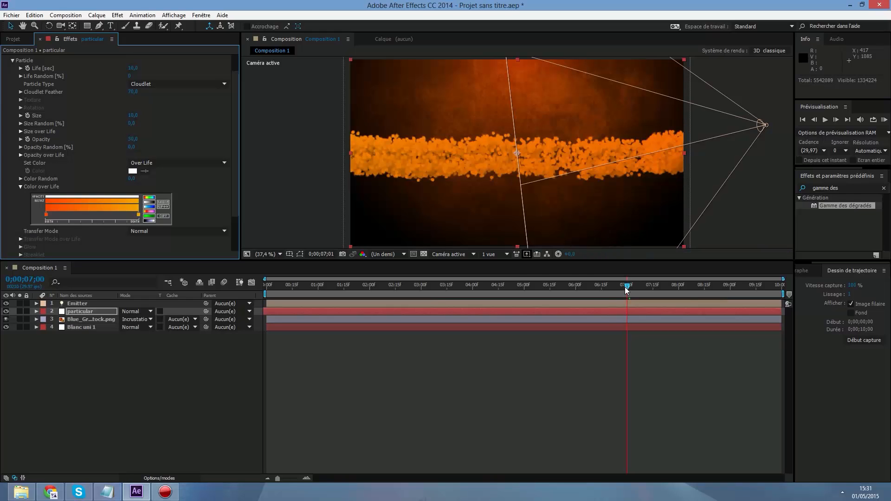
left_click_drag(625, 287, 651, 286)
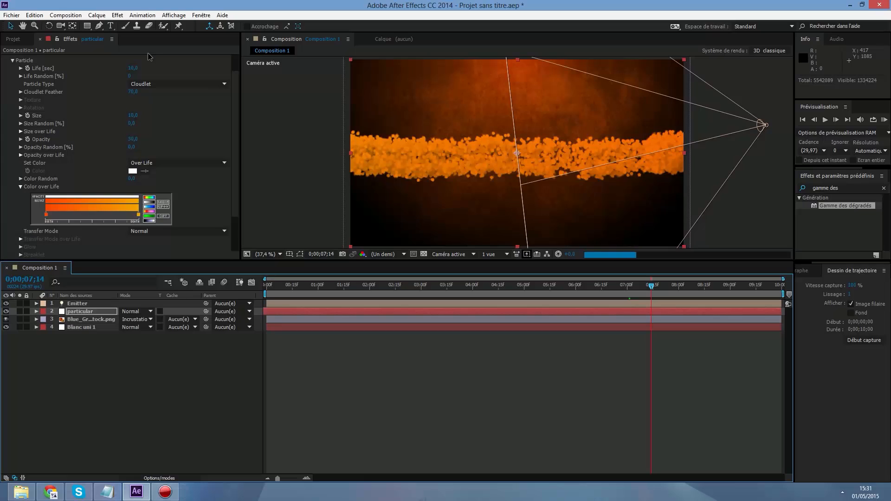
left_click(133, 68)
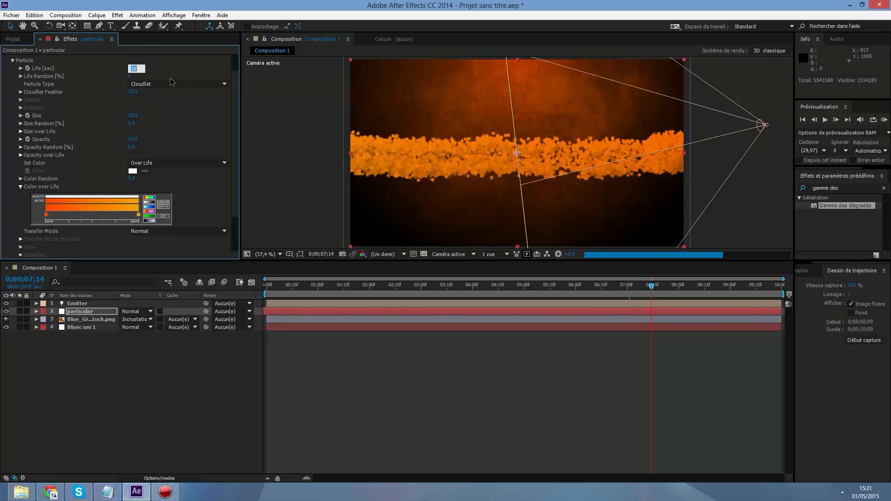
type("4")
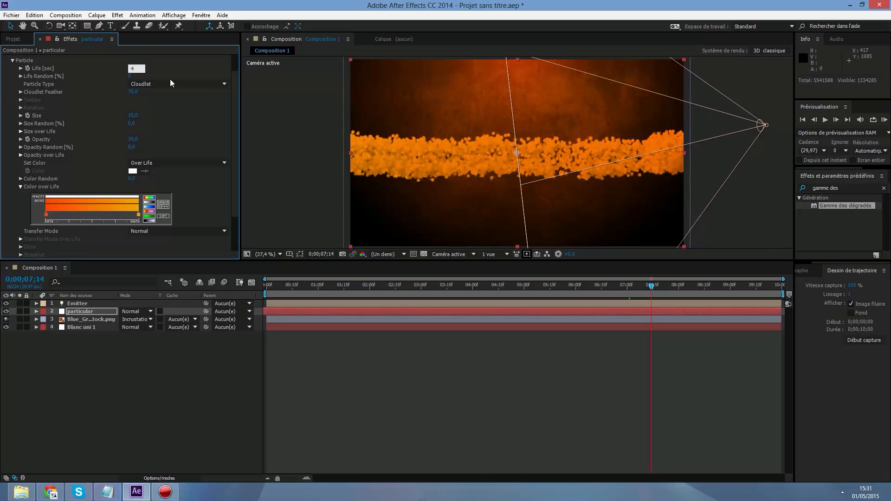
key("Return")
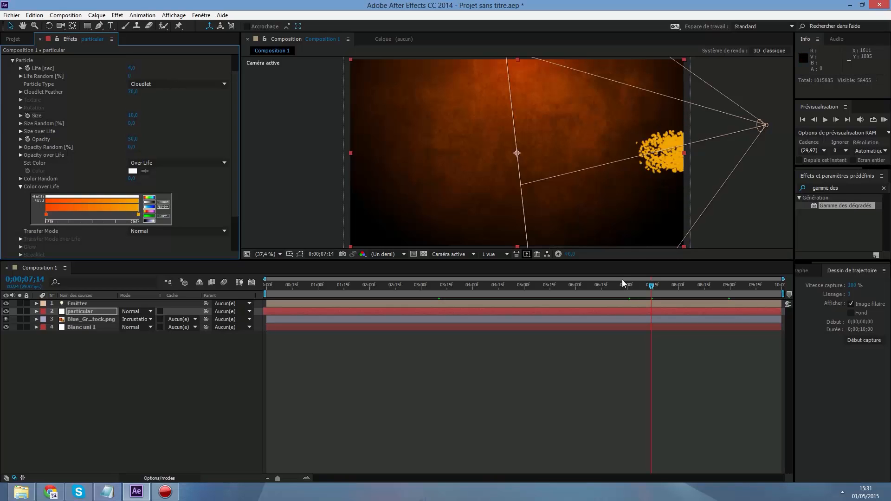
Delete all Position keyframes from the Emitter light.
left_click(594, 284)
left_click(507, 285)
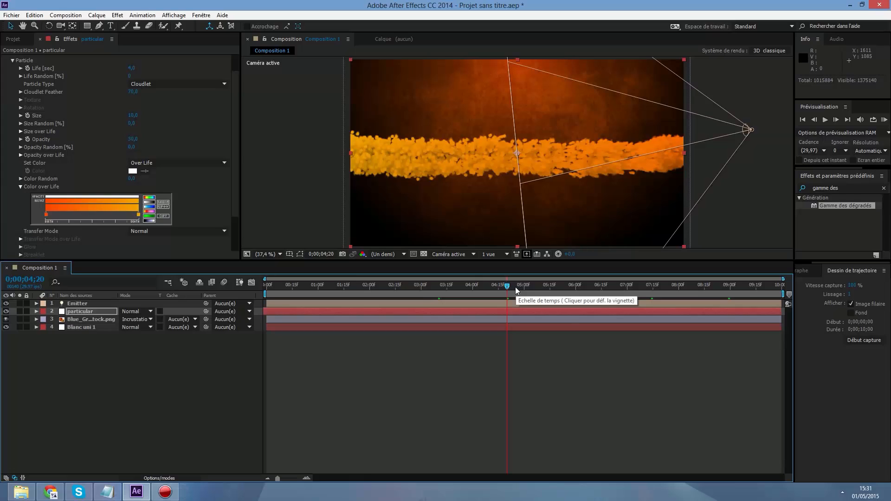
left_click(466, 286)
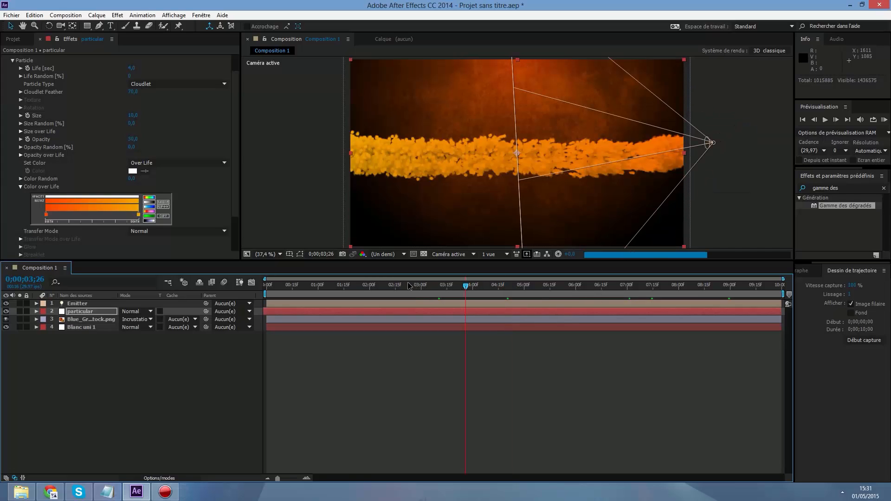
left_click(380, 285)
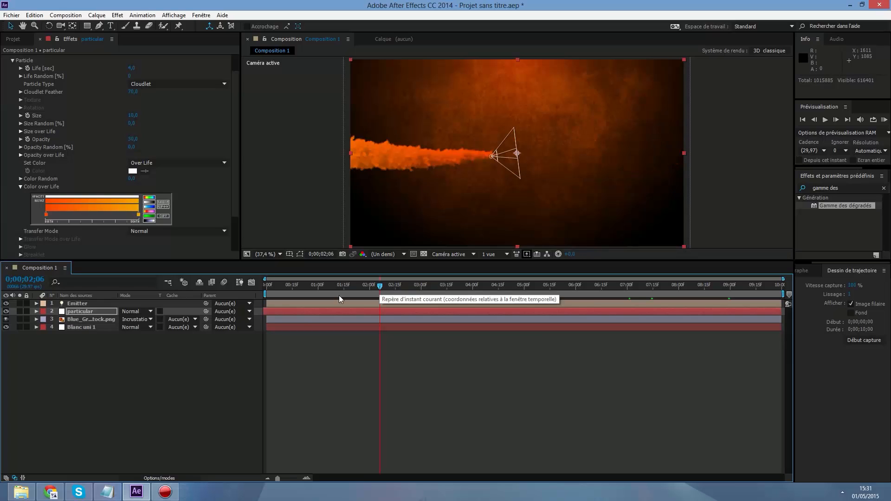
left_click(66, 351)
left_click(36, 304)
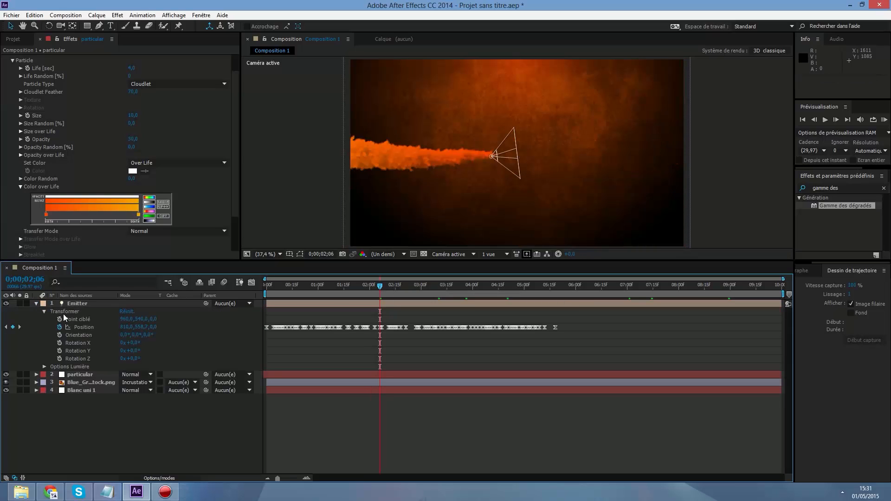
left_click_drag(575, 323, 257, 334)
key("Delete")
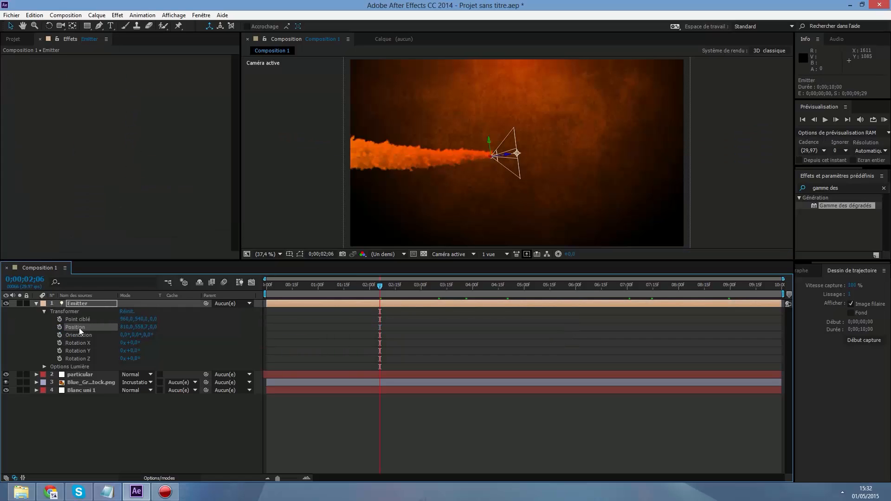
Try to start a motion sketch capture directly on the Emitter light and collapse its properties.
left_click(865, 341)
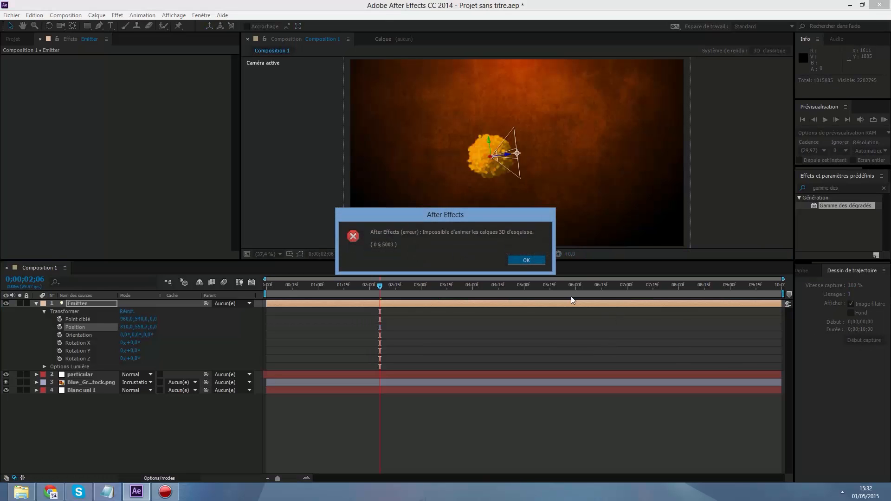
left_click(527, 264)
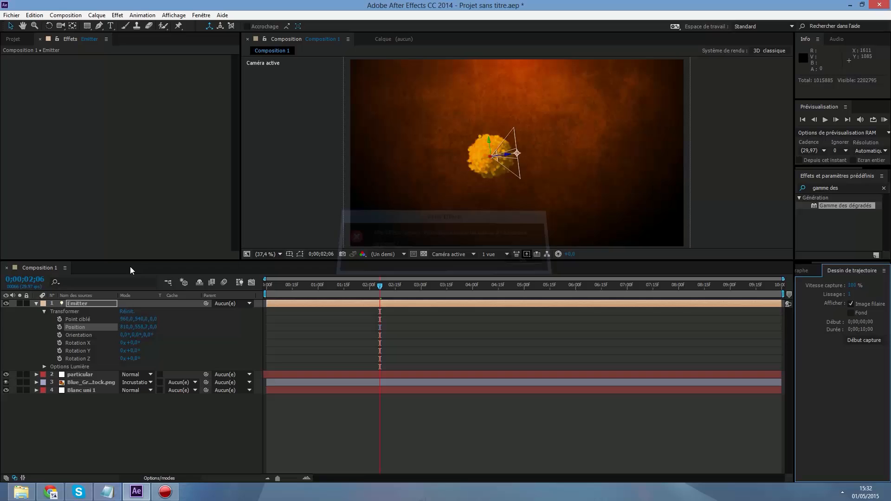
left_click(36, 303)
Create a new white solid with the default composition-size settings.
right_click(84, 339)
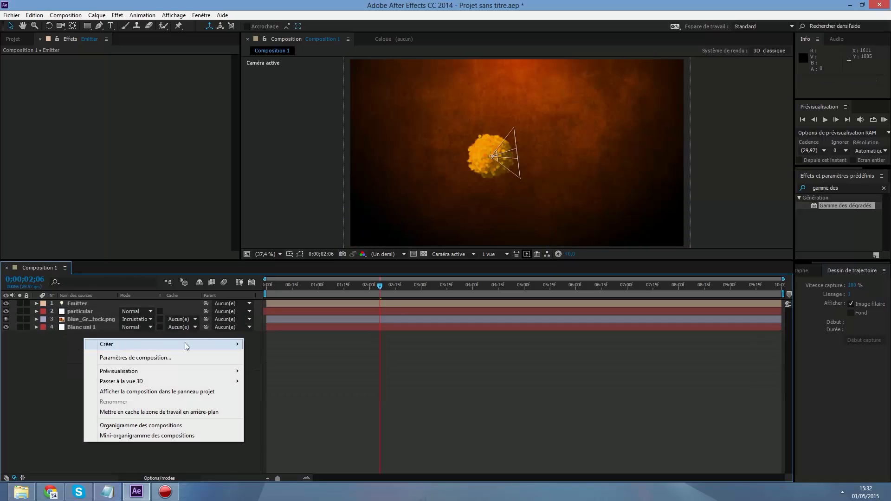
mouse_move(185, 344)
left_click(276, 370)
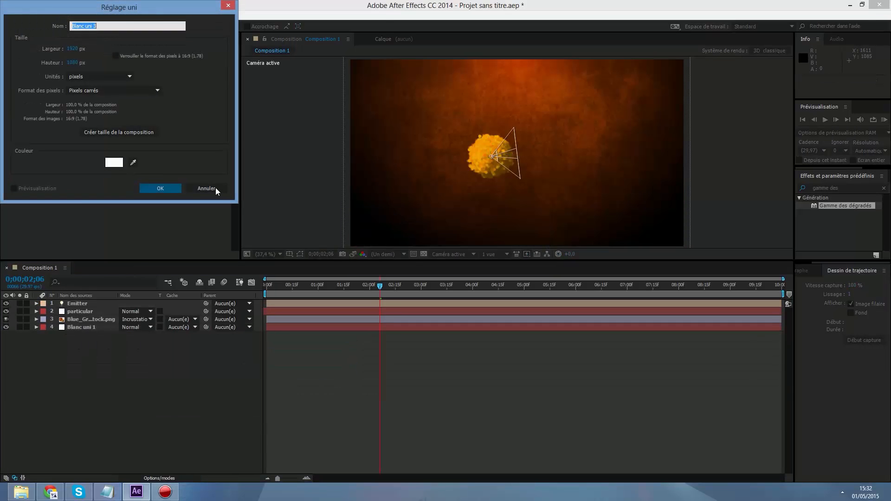
left_click(150, 189)
Try capturing a looping motion path across the frame on the new solid and undo it.
left_click(871, 341)
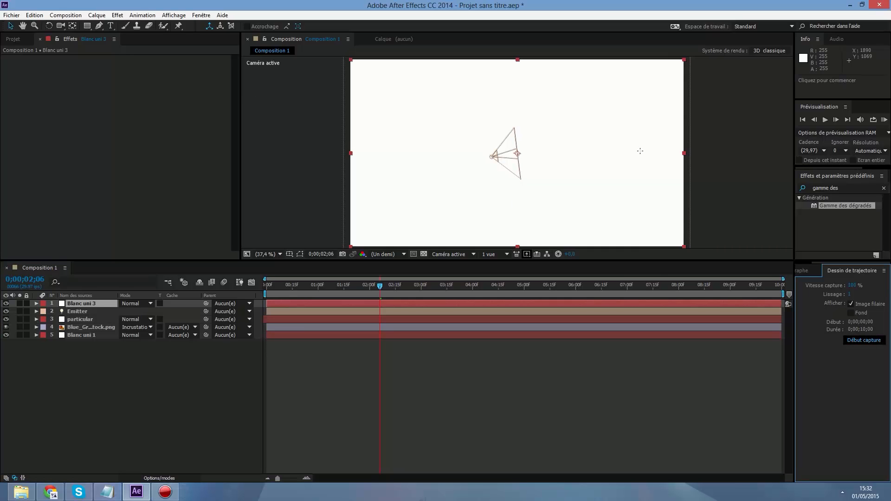
mouse_move(594, 225)
left_mouse_down()
mouse_move(636, 161)
mouse_move(626, 133)
mouse_move(562, 103)
mouse_move(527, 103)
mouse_move(471, 125)
mouse_move(453, 152)
mouse_move(477, 180)
mouse_move(556, 188)
mouse_move(543, 144)
mouse_move(462, 132)
mouse_move(449, 170)
mouse_move(415, 195)
mouse_move(373, 149)
mouse_move(387, 100)
mouse_move(458, 95)
mouse_move(563, 137)
mouse_move(632, 150)
mouse_move(659, 120)
mouse_move(645, 102)
mouse_move(568, 88)
mouse_move(537, 120)
mouse_move(516, 229)
left_mouse_up()
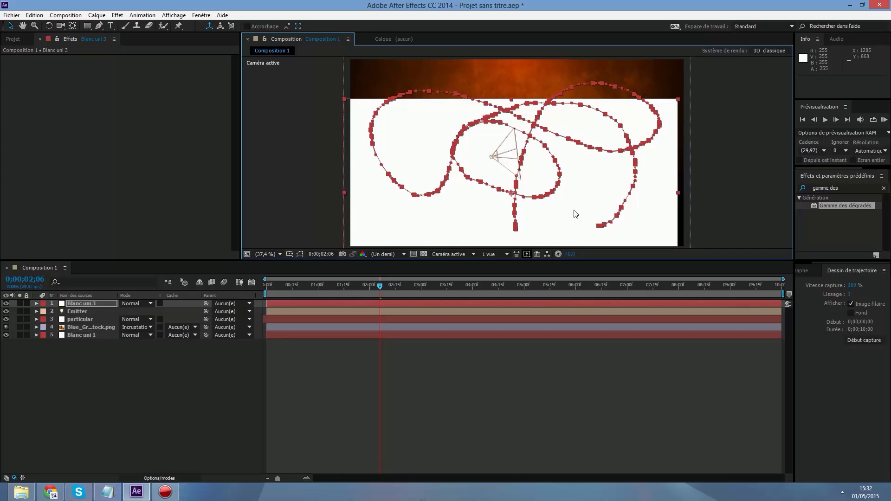
key("ctrl+z")
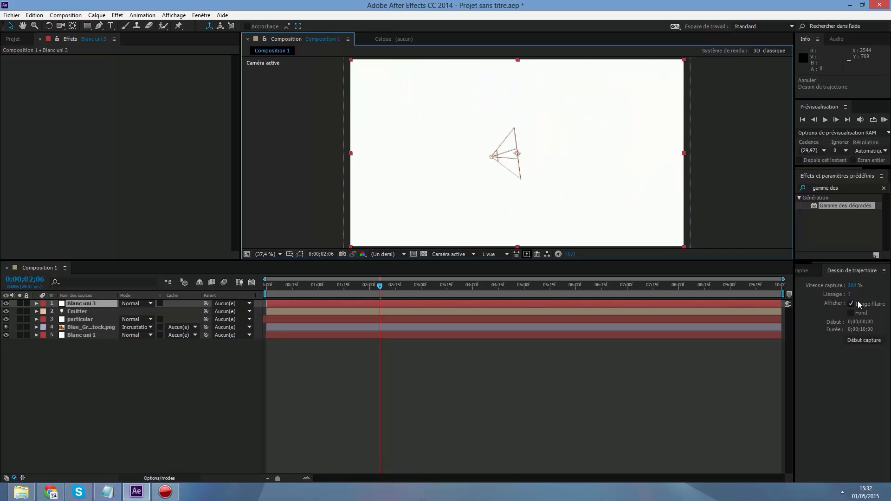
Capture a freehand motion path with a large outer loop and a smaller inner loop on the solid, and copy its Position keyframes.
left_click(858, 341)
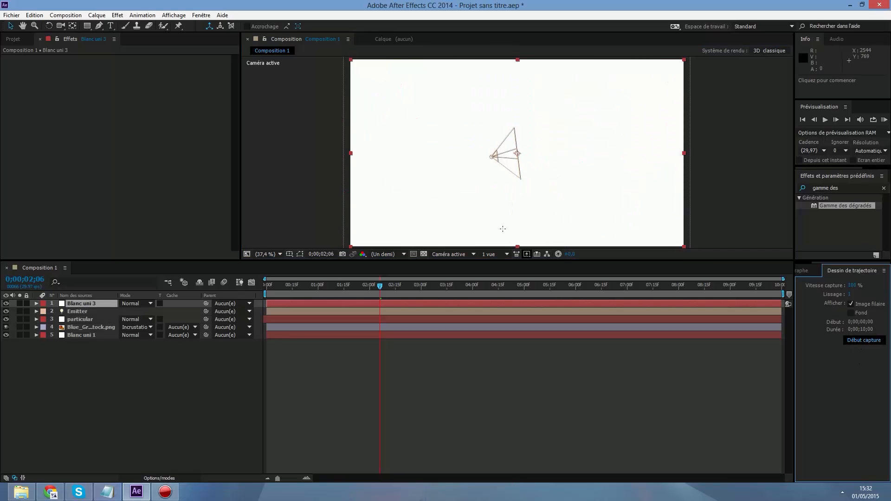
mouse_move(503, 229)
left_mouse_down()
mouse_move(576, 223)
mouse_move(618, 191)
mouse_move(635, 156)
mouse_move(622, 112)
mouse_move(591, 100)
mouse_move(473, 90)
mouse_move(429, 102)
mouse_move(405, 146)
mouse_move(404, 171)
mouse_move(417, 191)
mouse_move(539, 175)
mouse_move(572, 131)
mouse_move(522, 123)
mouse_move(464, 223)
left_mouse_up()
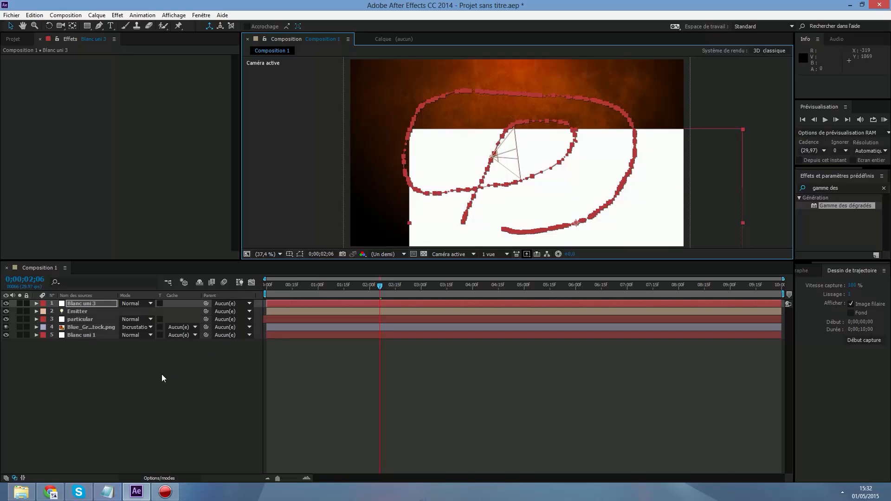
left_click(32, 303)
left_click(36, 304)
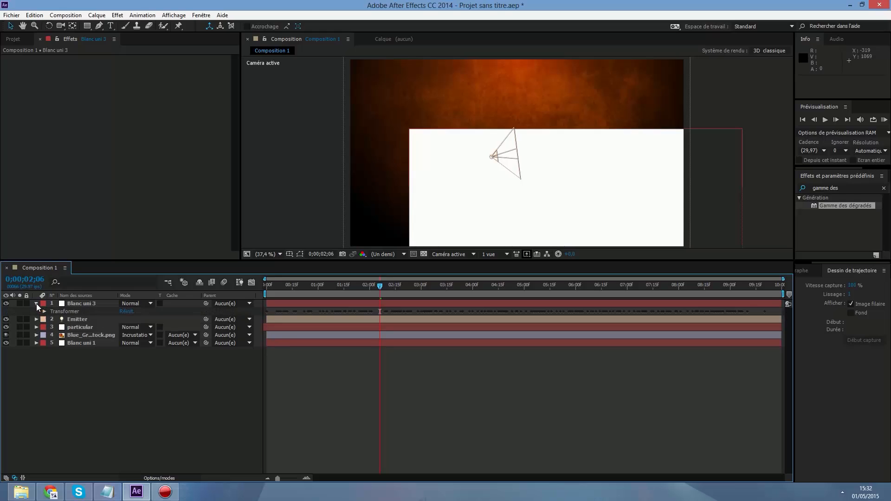
left_click(43, 311)
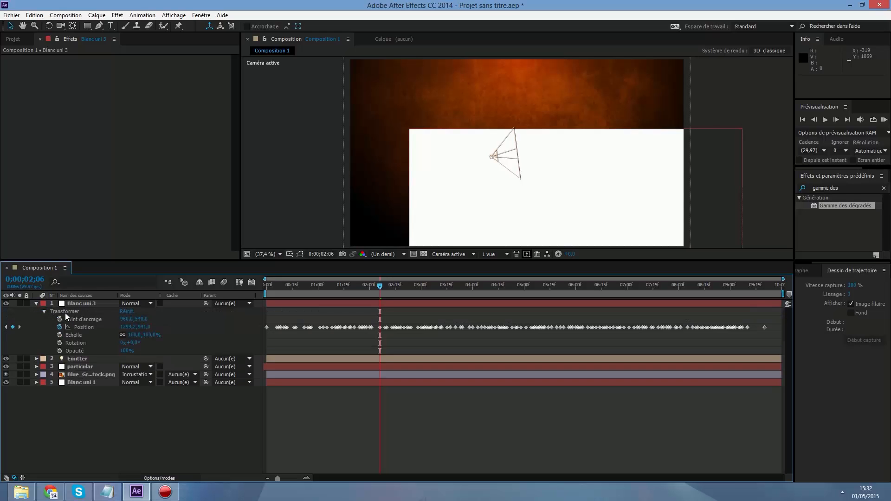
left_click(84, 328)
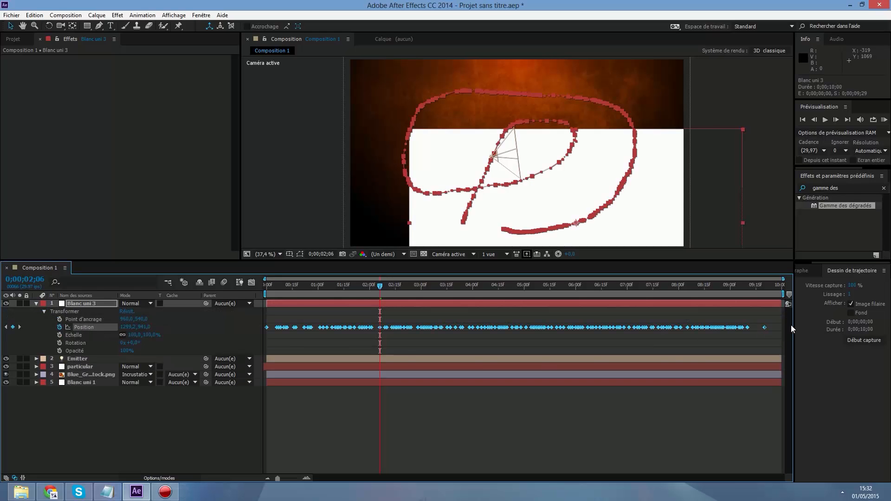
key("ctrl+c")
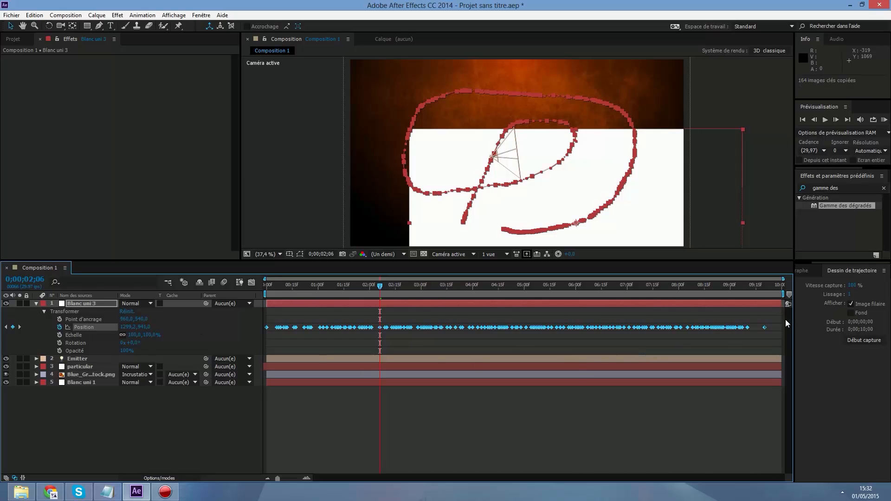
left_click_drag(771, 324, 253, 331)
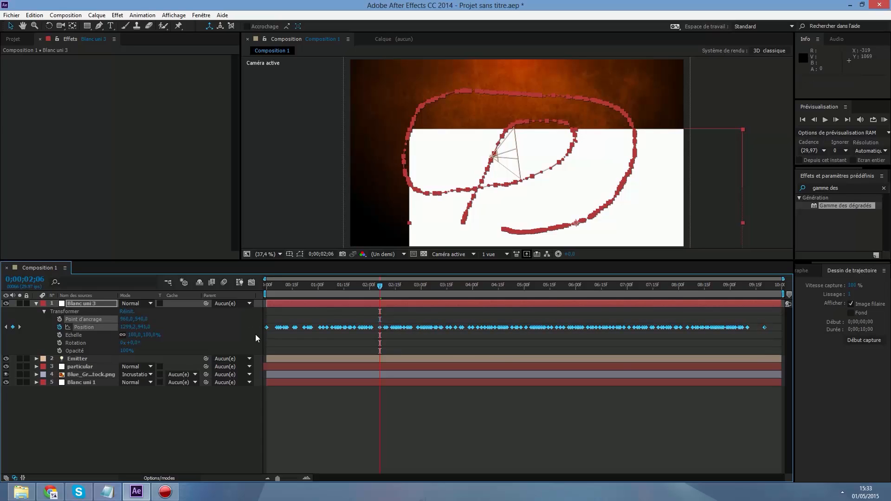
Delete the white solid that was used to sketch the path.
left_click(36, 304)
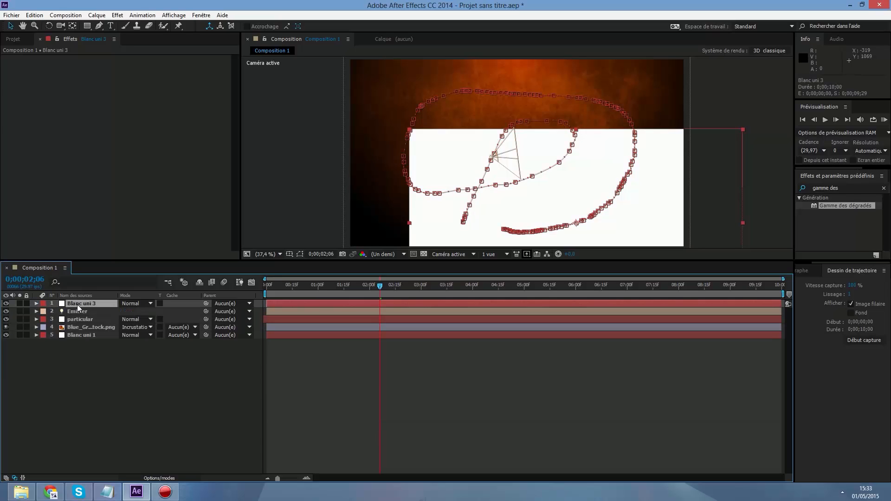
key("Delete")
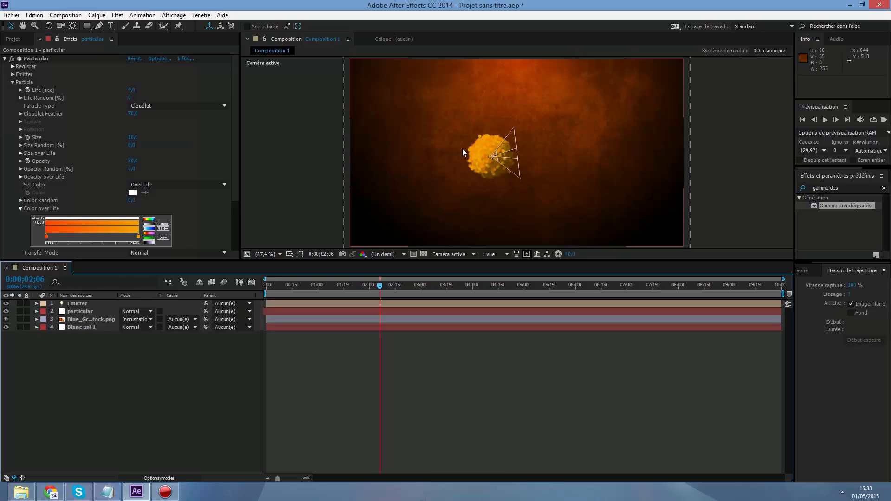
left_click(36, 311)
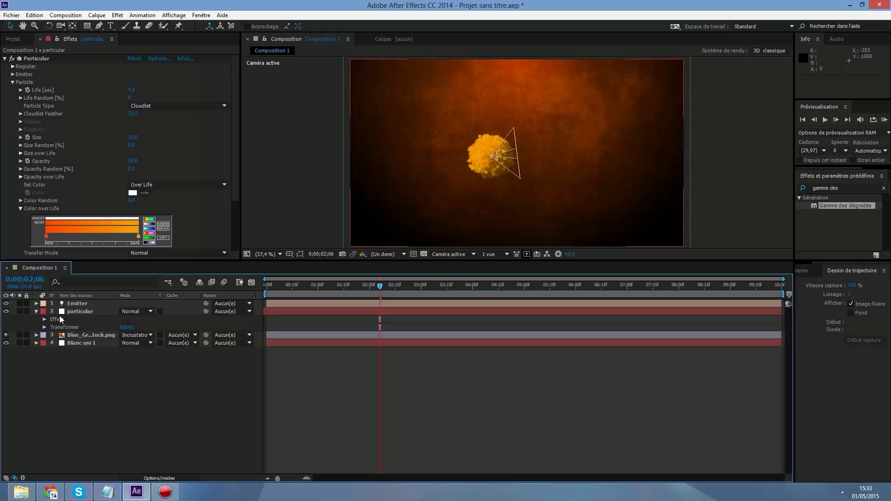
left_click(35, 311)
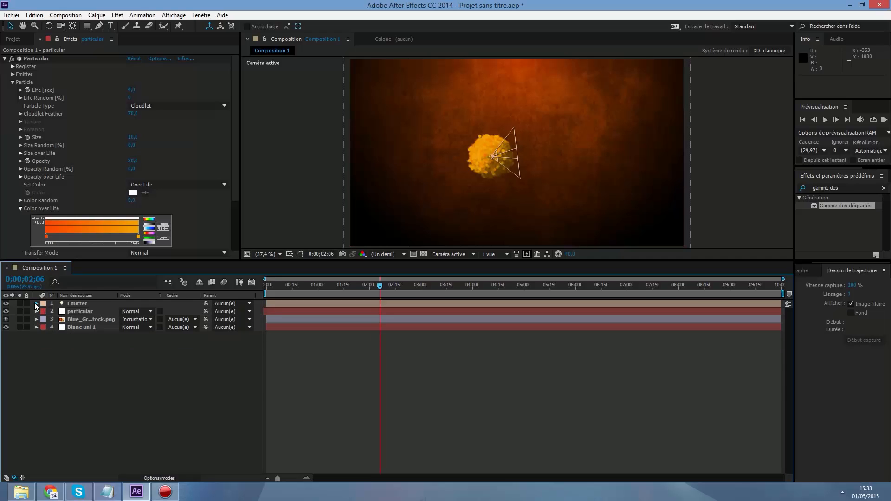
Paste the copied keyframes into the Emitter light's Position starting at 0;00;00;00, and preview the trail up to about 3 seconds.
left_click(36, 304)
left_click(45, 312)
left_click(74, 328)
key("ctrl+v")
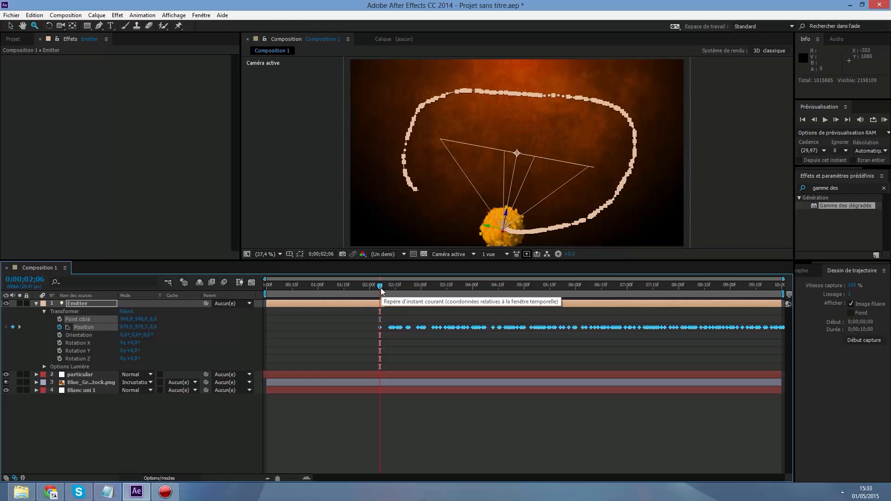
key("ctrl+z")
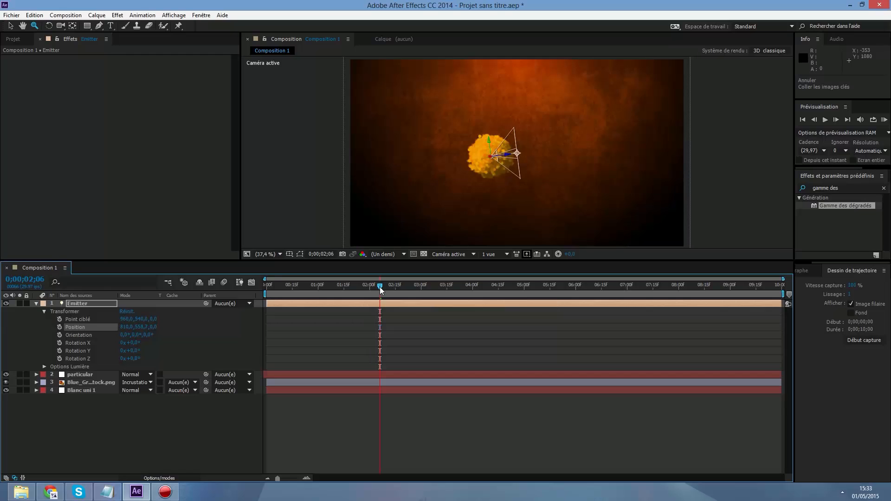
left_click_drag(379, 287, 257, 294)
key("ctrl+v")
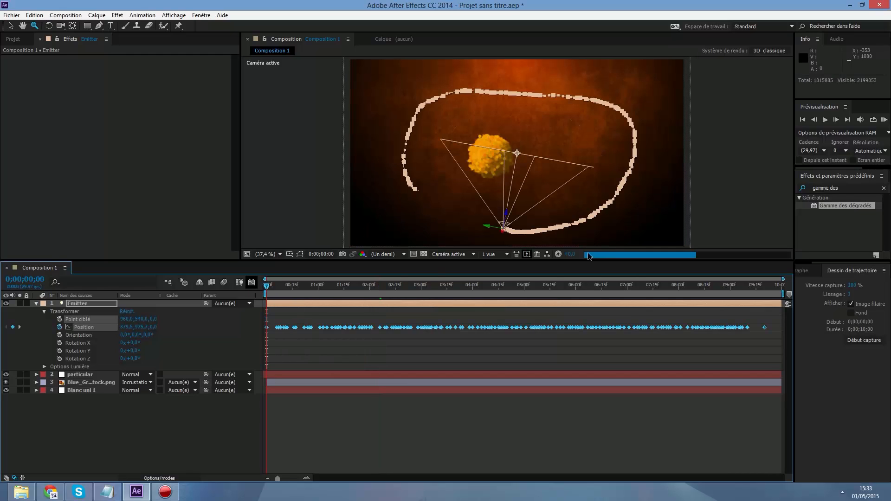
left_click(825, 120)
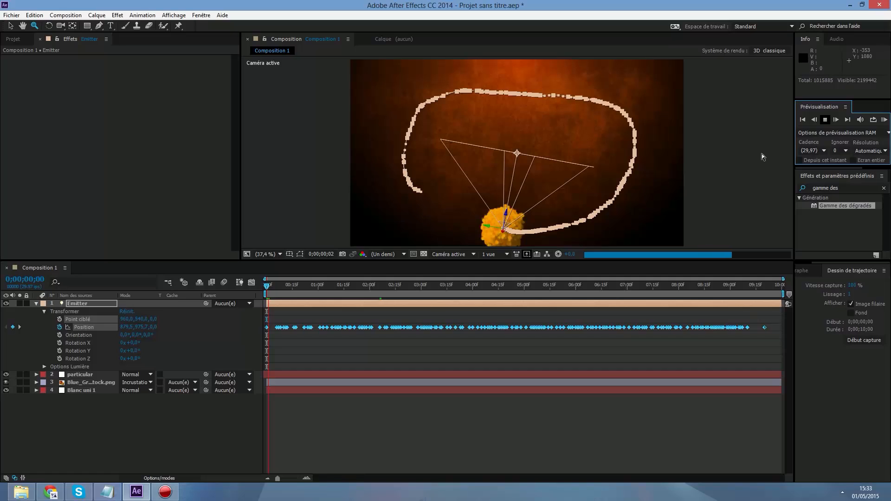
left_click(426, 287)
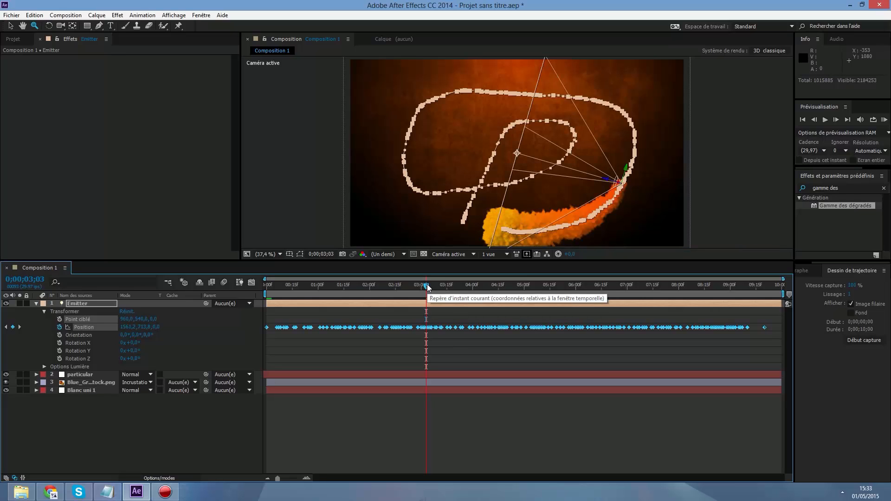
Check the particle trail at 0;00;05;18 and 0;00;08;06, and collapse the Emitter layer's properties.
left_click_drag(427, 287, 557, 283)
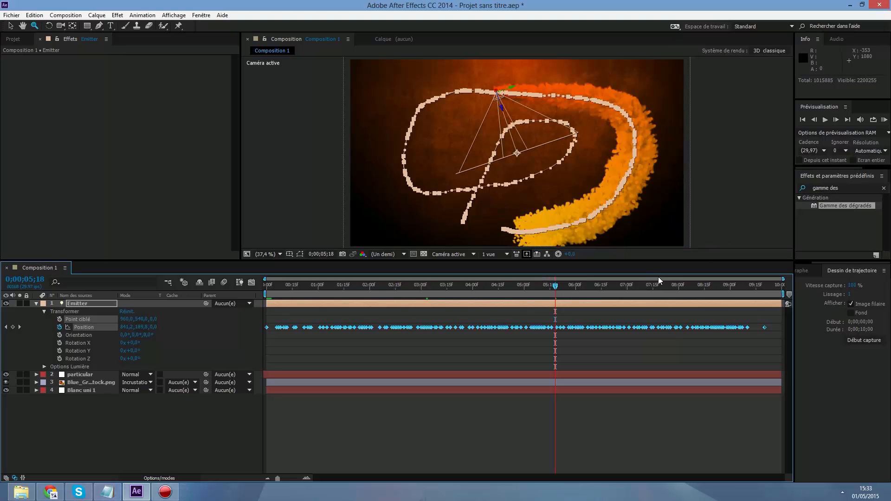
left_click(689, 286)
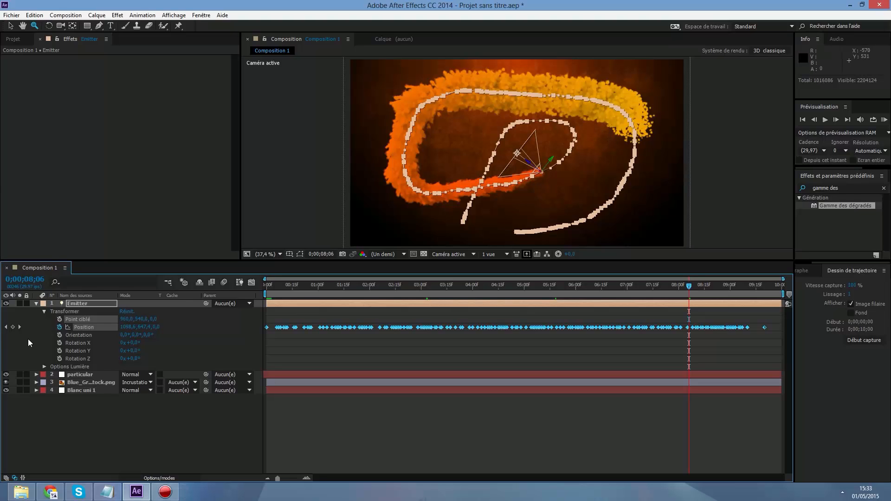
left_click(75, 303)
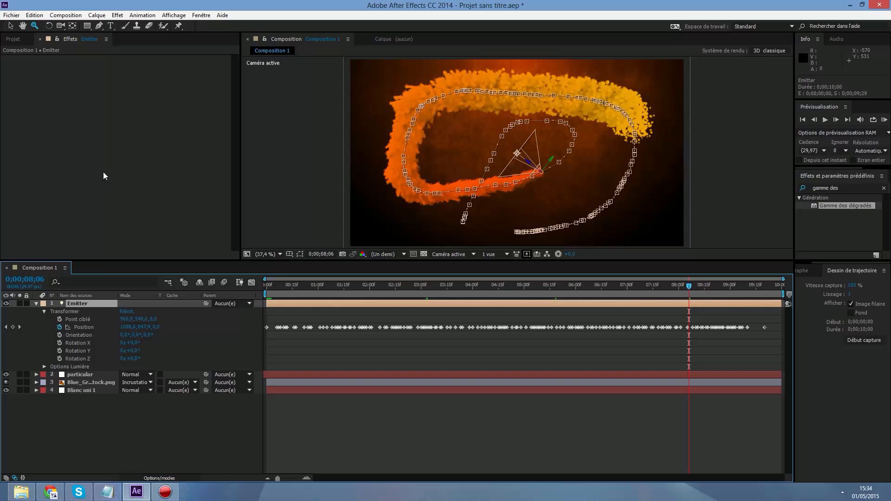
left_click(37, 304)
Try raising the particle Opacity to about 78 in the particular layer's Particular effect, and undo the change.
left_click(71, 311)
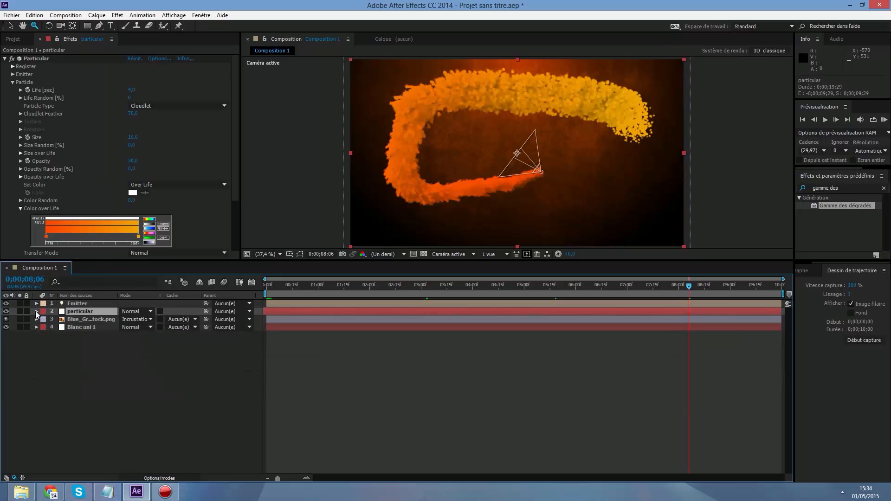
left_click(36, 311)
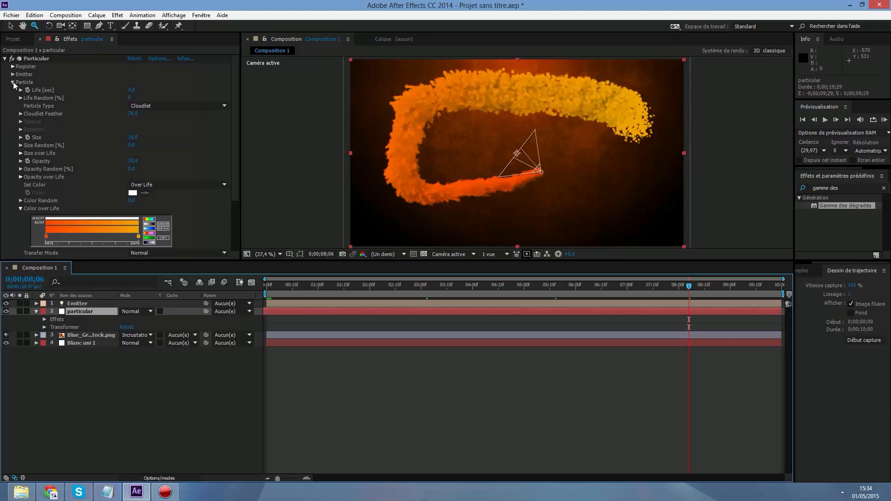
left_click(35, 159)
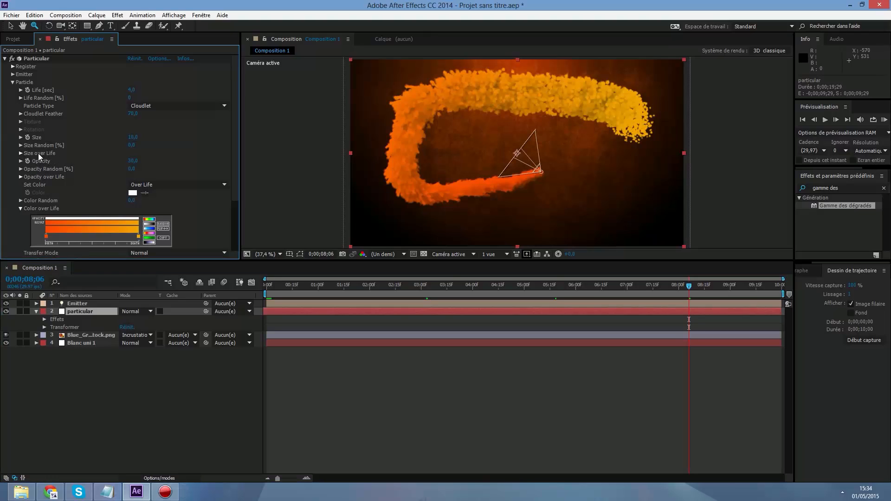
left_click(37, 144)
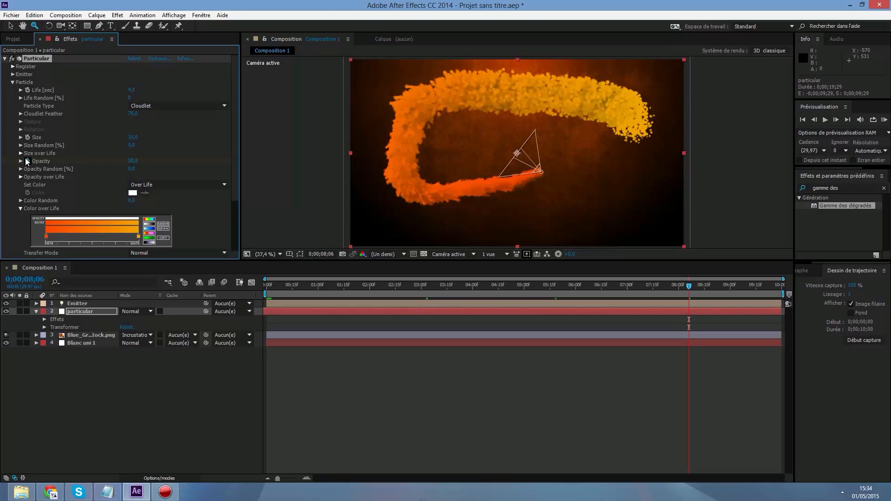
left_click(20, 161)
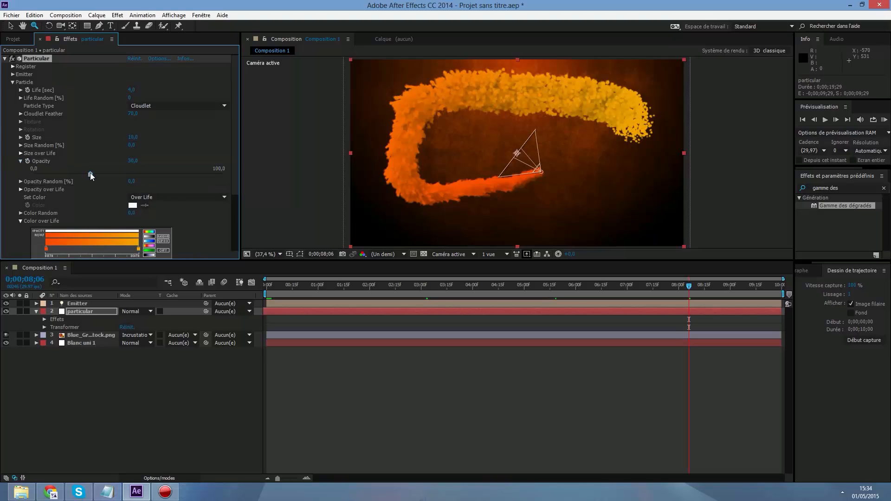
left_click_drag(90, 172, 169, 169)
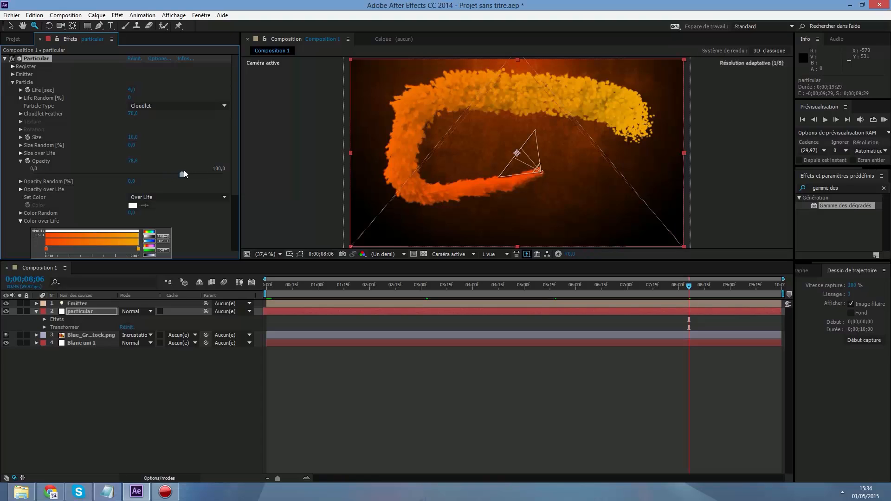
key("ctrl+z")
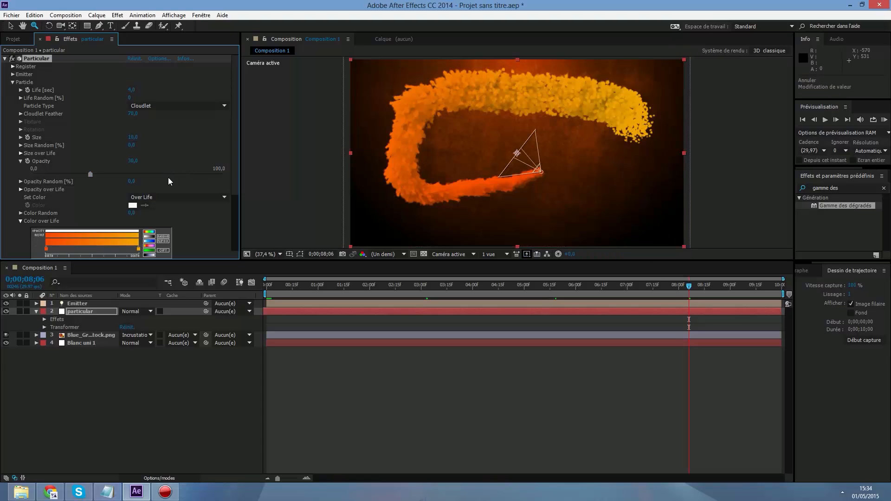
left_click(21, 160)
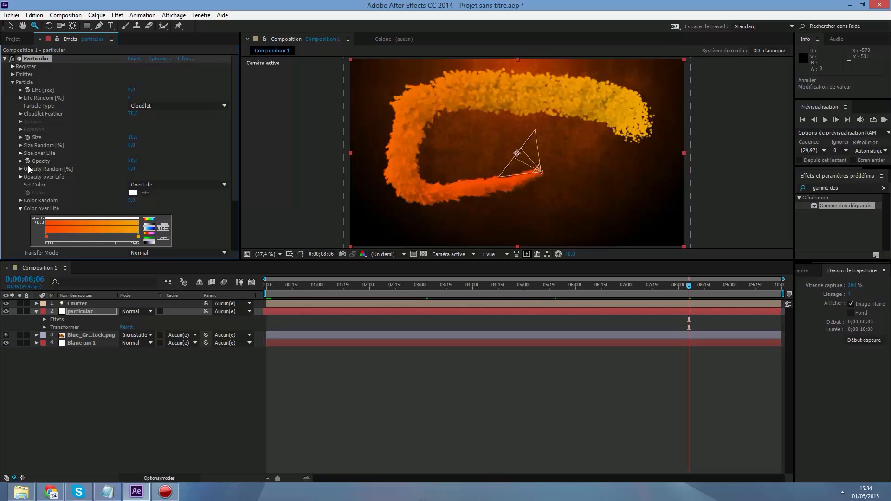
Try the trapezoid and mid-life fade-out presets for Opacity over Life, and restore the constant full-opacity curve.
left_click(20, 177)
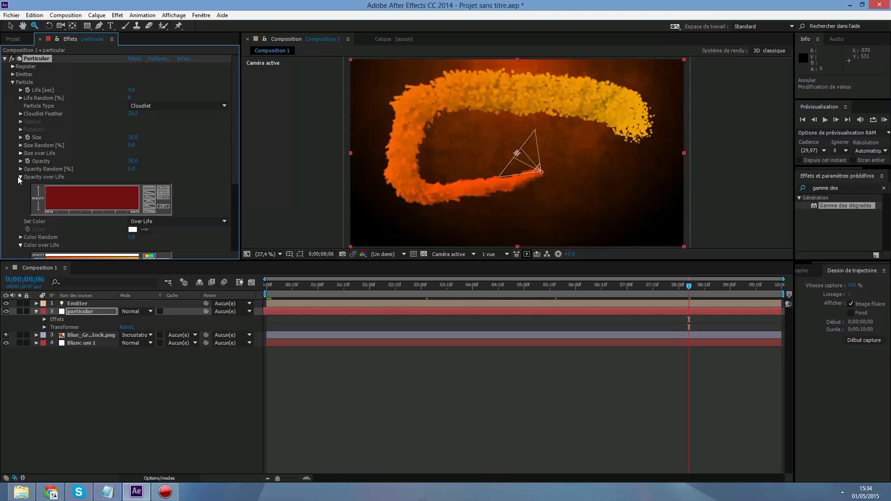
left_click(153, 205)
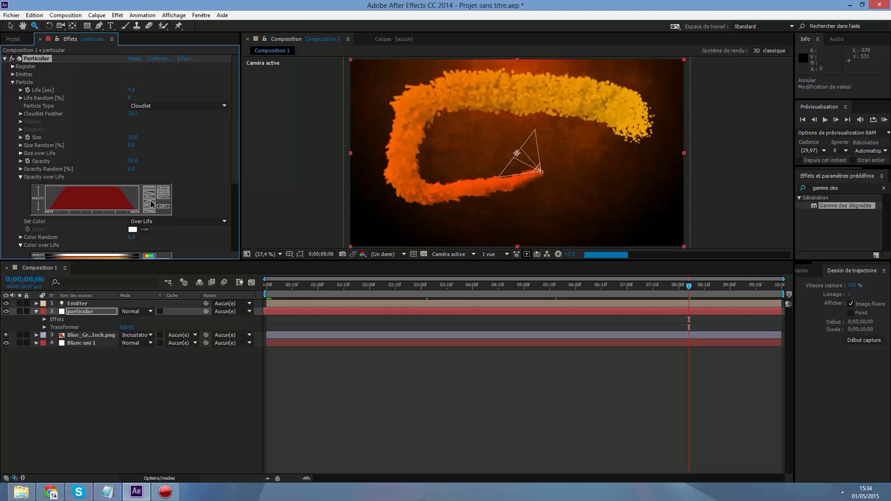
left_click(150, 210)
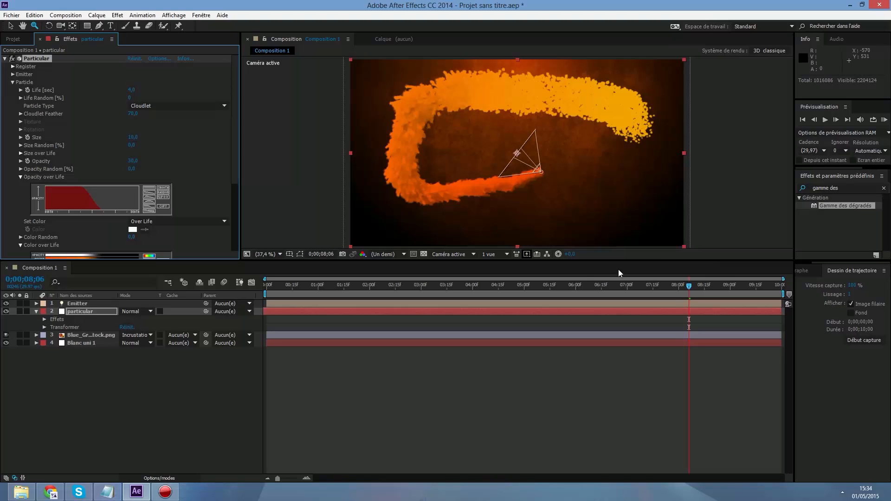
left_click(150, 188)
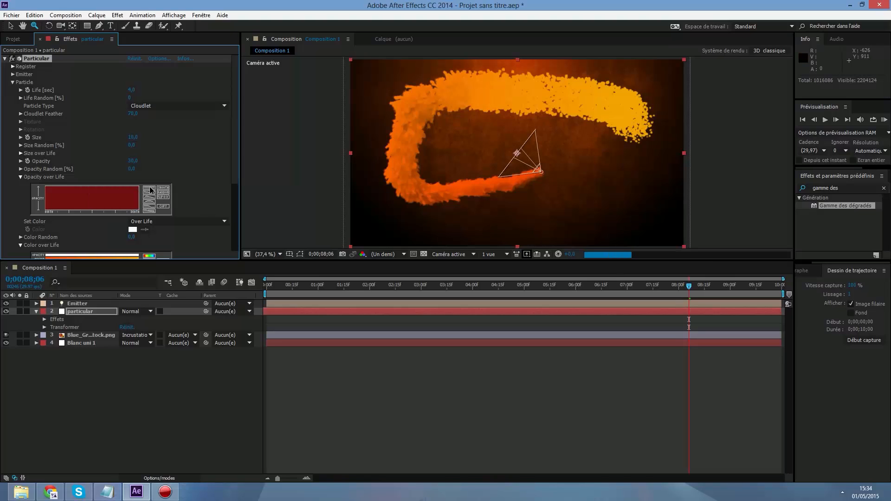